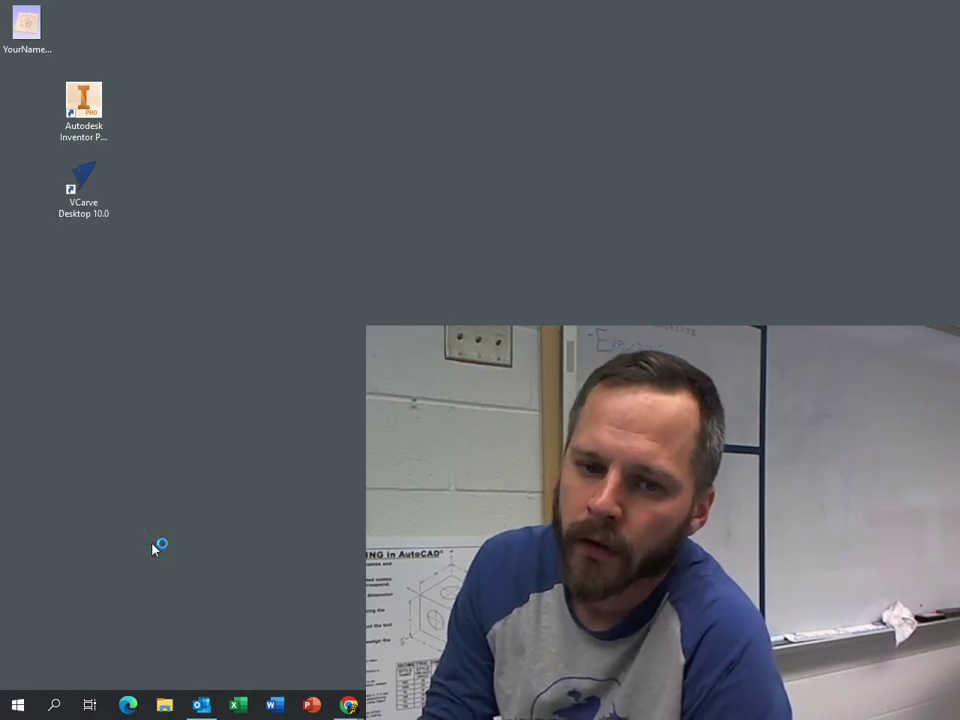
# - Launch VCarve Desktop 10.0 and maximize its window
pyautogui.click(17, 705)
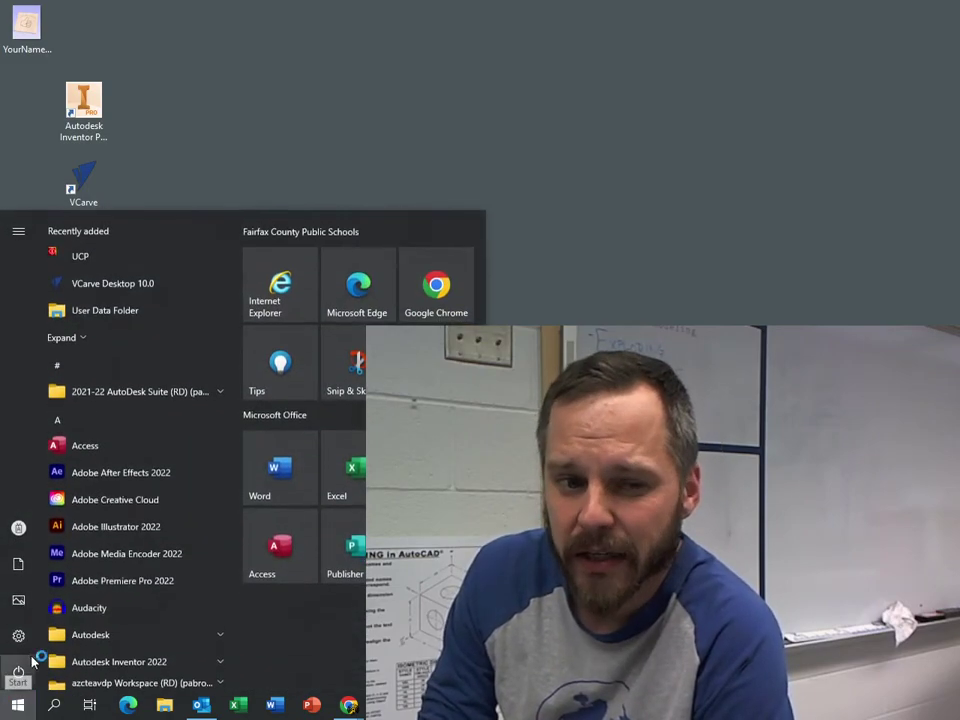
pyautogui.scroll(-10, 139, 535)
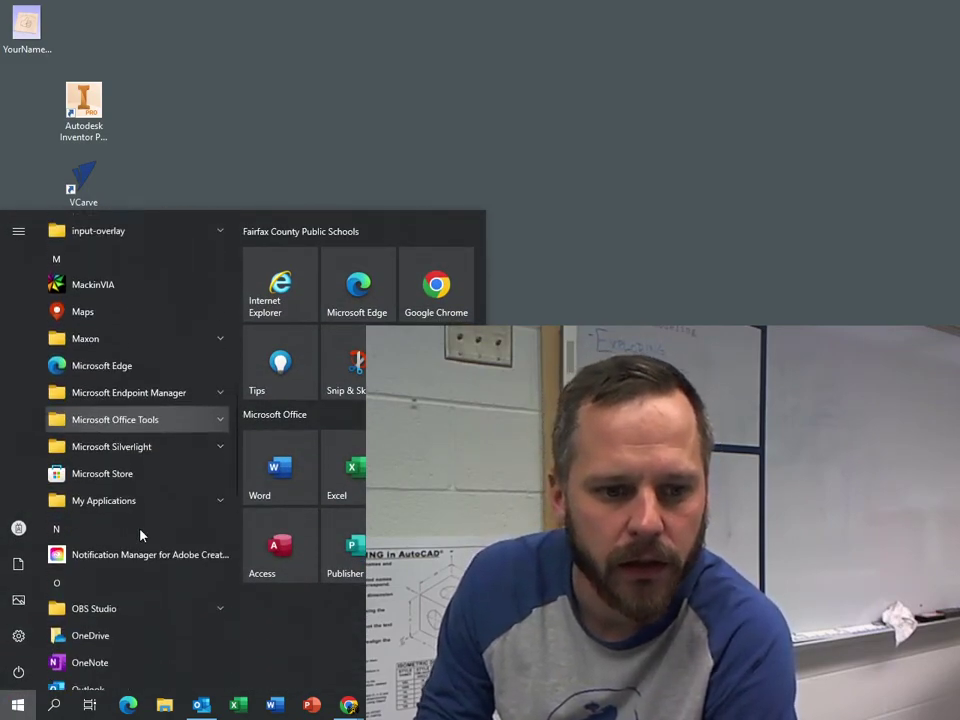
pyautogui.click(105, 478)
pyautogui.scroll(-1, 105, 440)
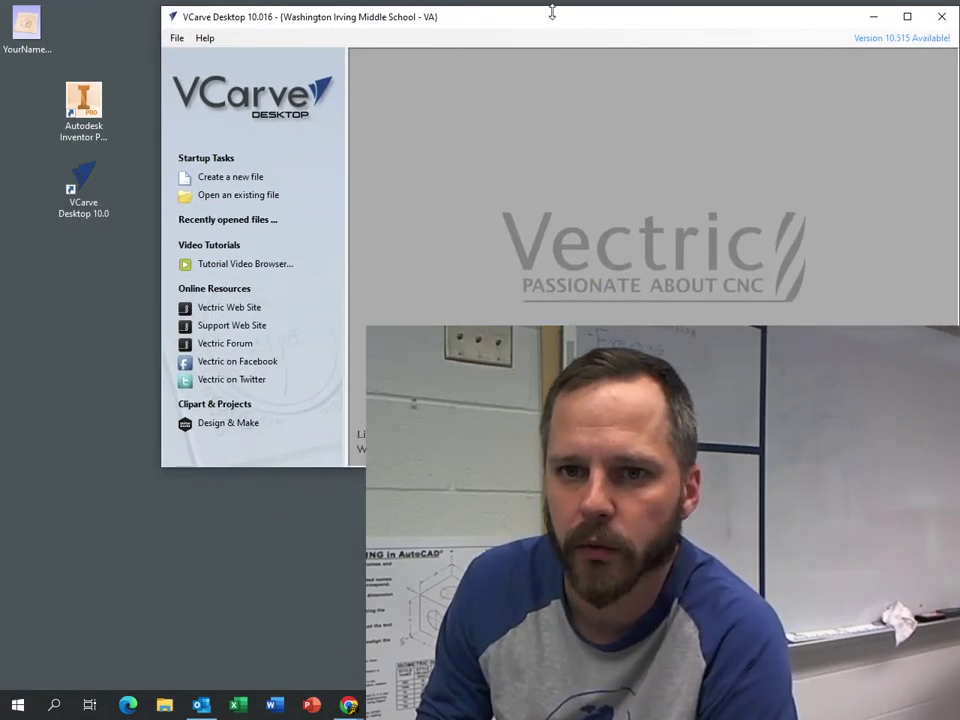
pyautogui.moveTo(552, 12); pyautogui.dragTo(390, 18)
pyautogui.click(740, 19)
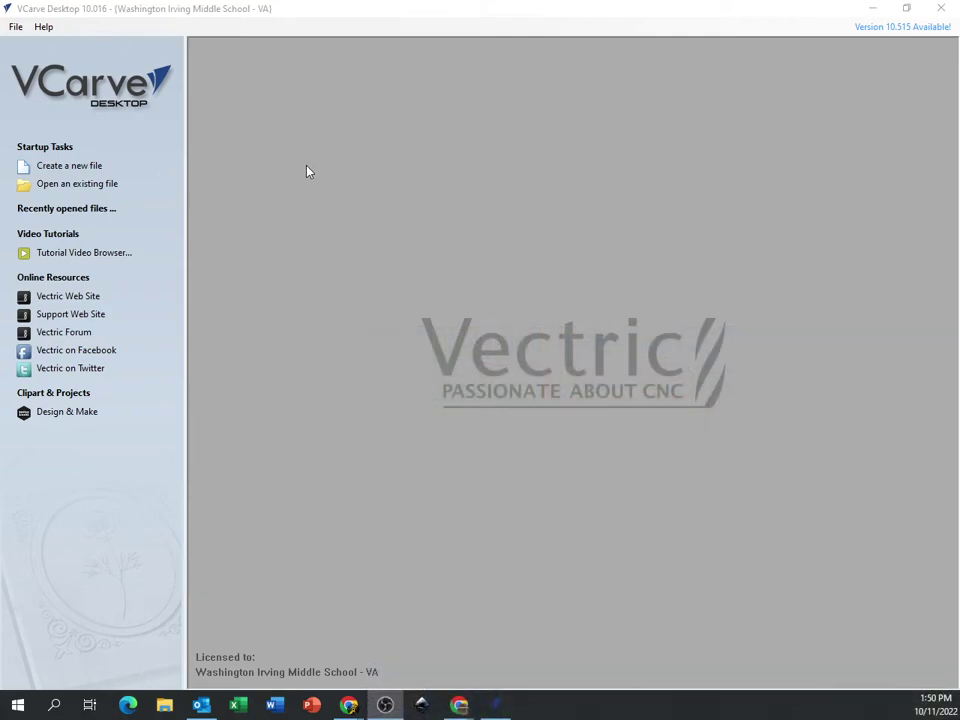
# - Create a new file with a job size of 10 by 10 inches and a material thickness of 1/2 inch
pyautogui.click(62, 167)
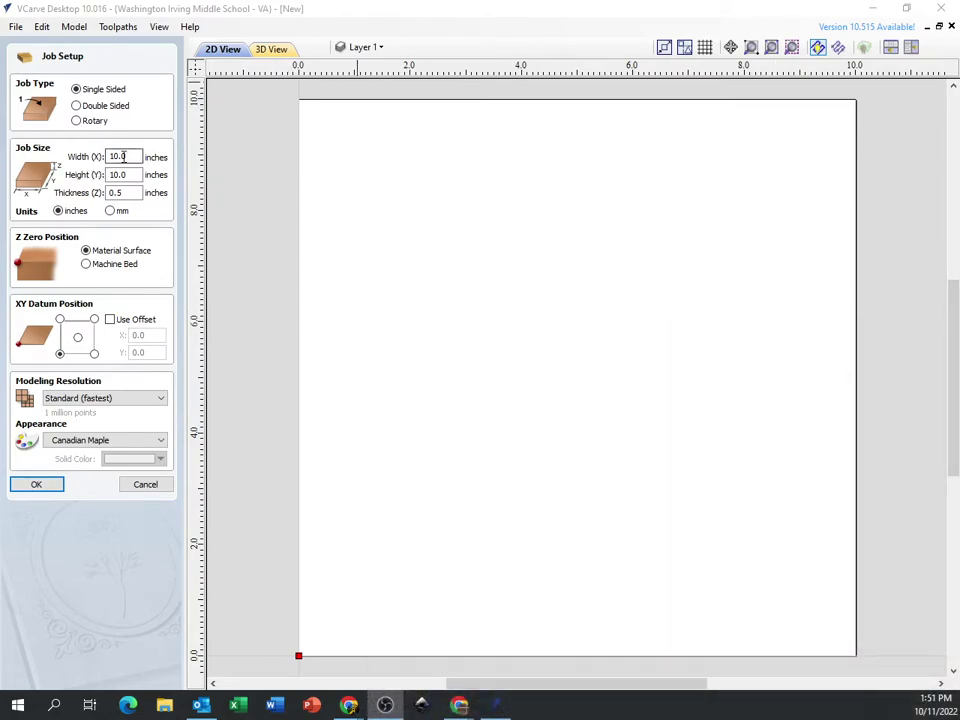
pyautogui.moveTo(123, 157); pyautogui.dragTo(97, 152)
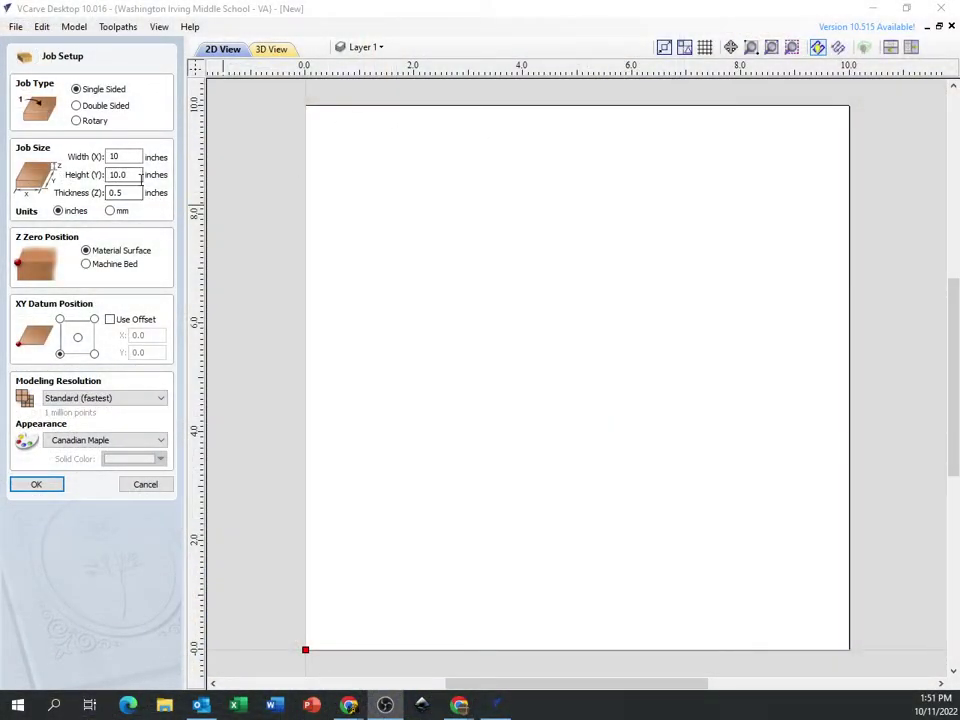
pyautogui.moveTo(140, 175); pyautogui.dragTo(80, 178)
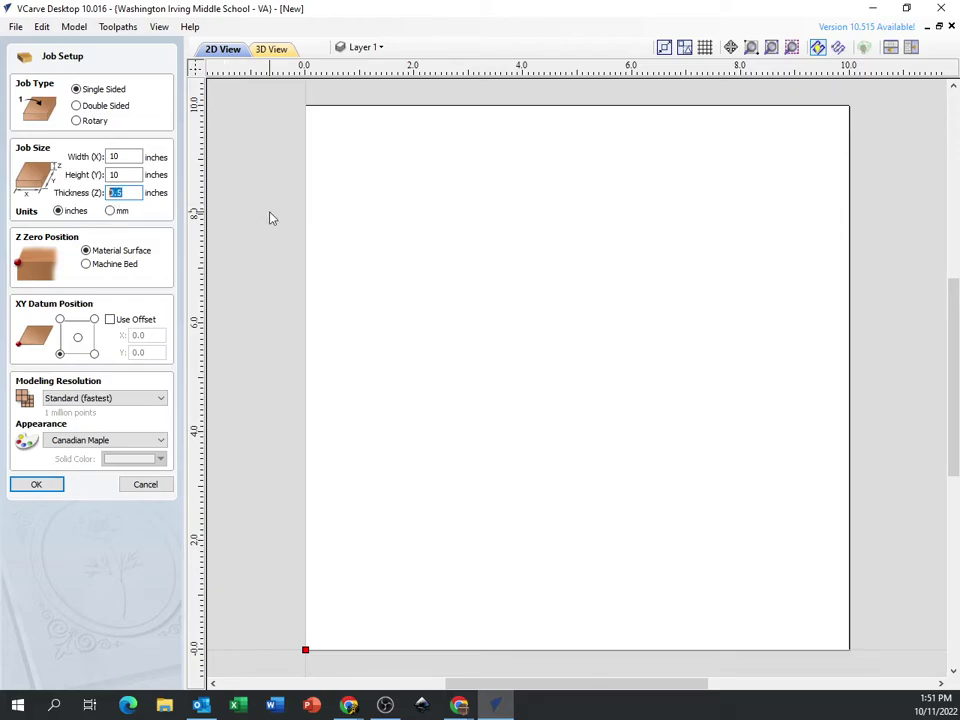
pyautogui.write('1/2')
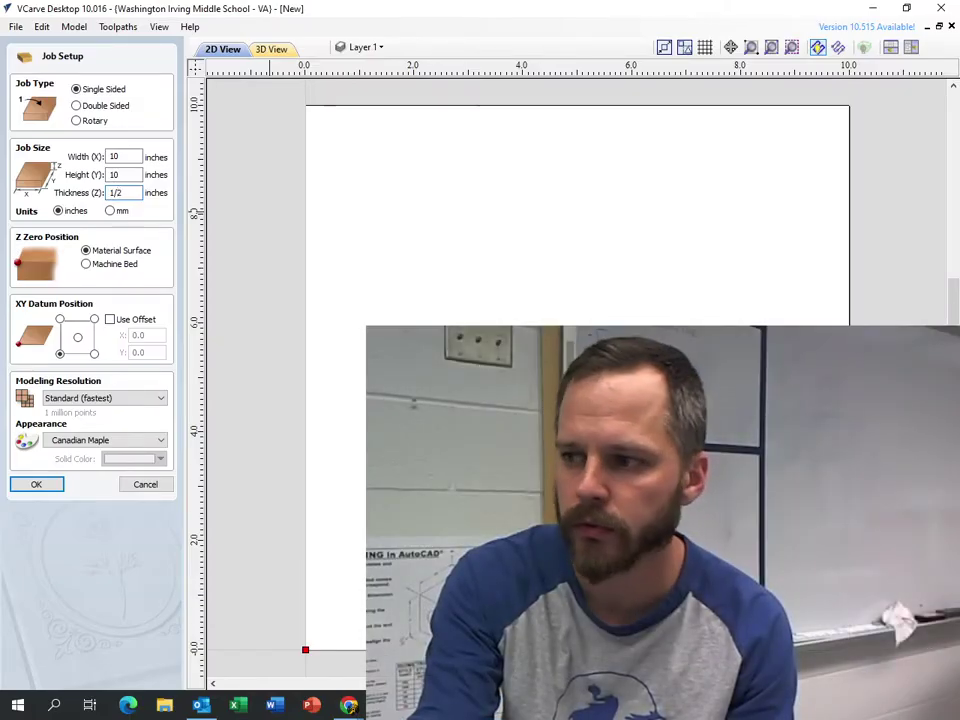
pyautogui.press('Return')
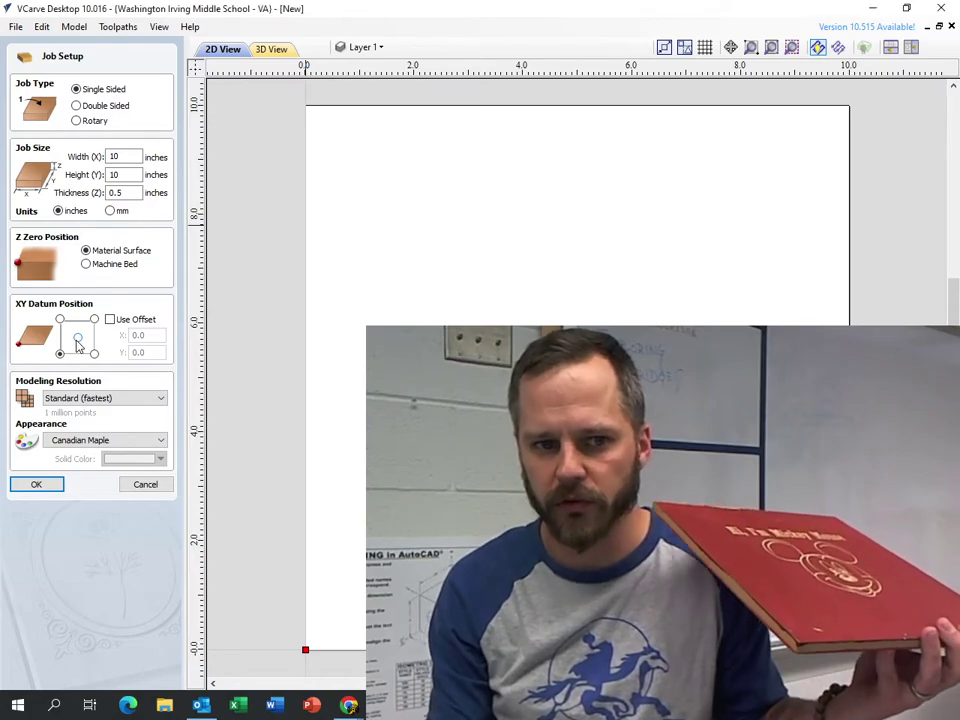
# - Confirm the job setup with the XY datum at the material's lower-left corner, Standard (fastest) resolution and Canadian Maple appearance
pyautogui.click(78, 339)
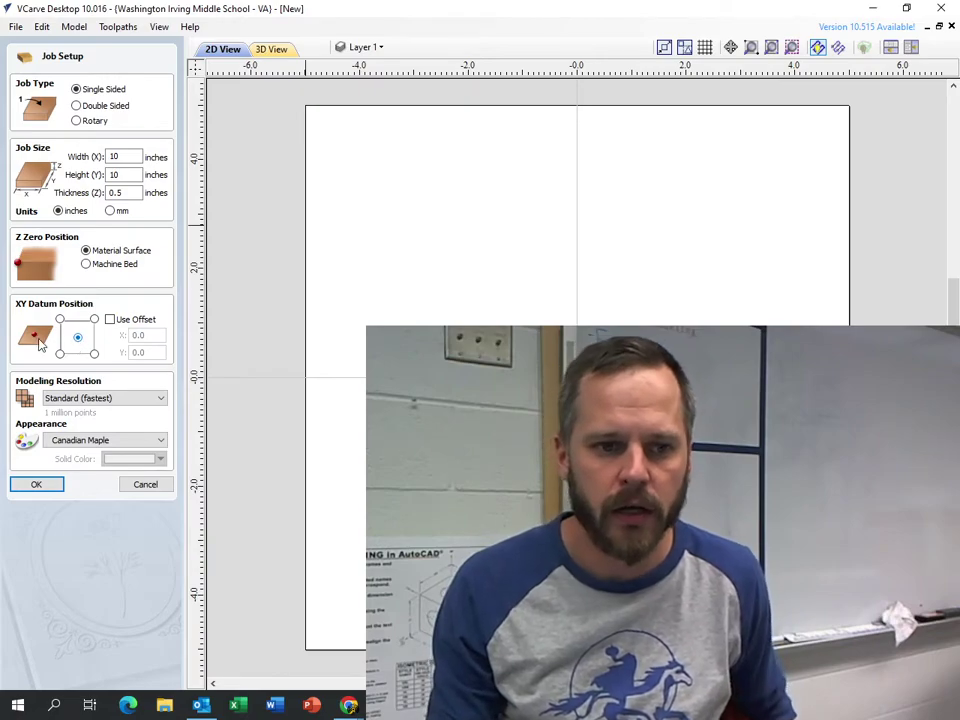
pyautogui.click(60, 354)
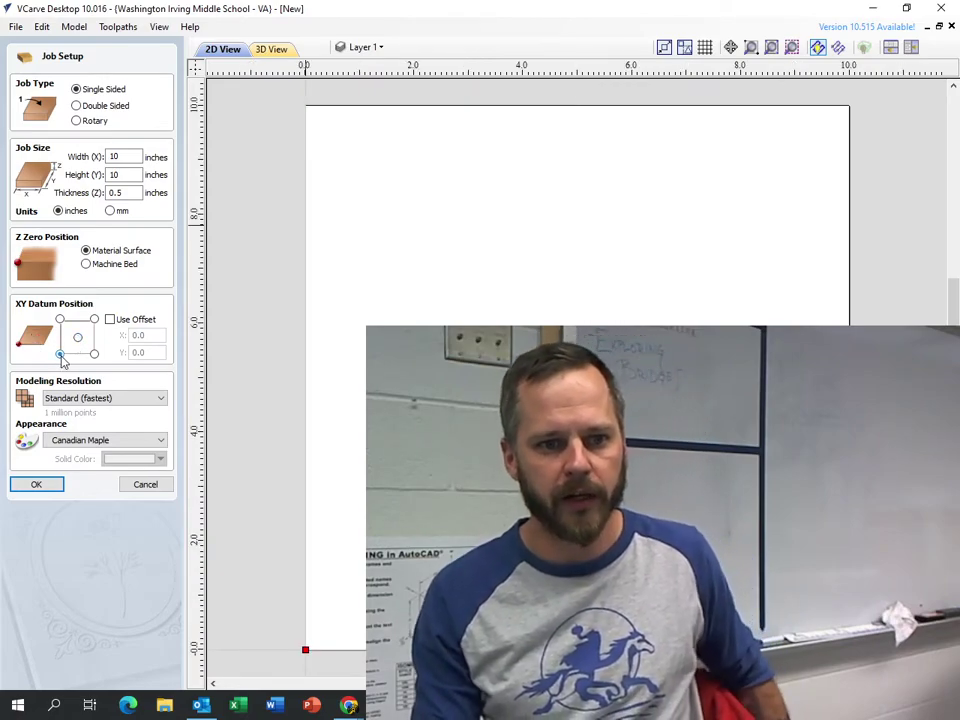
pyautogui.click(88, 399)
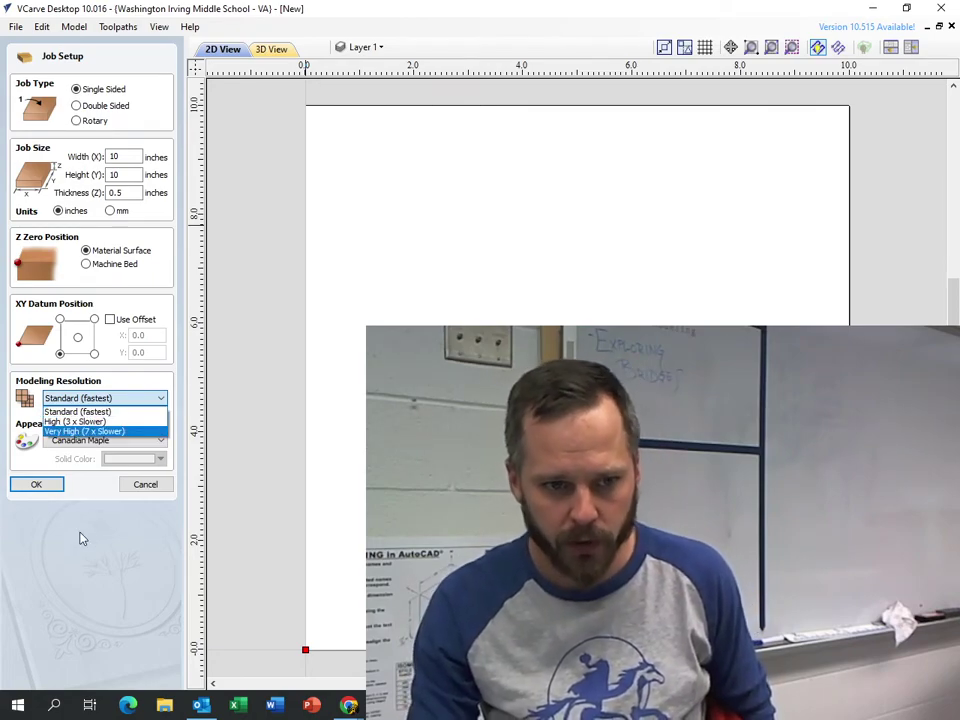
pyautogui.click(63, 447)
pyautogui.click(67, 445)
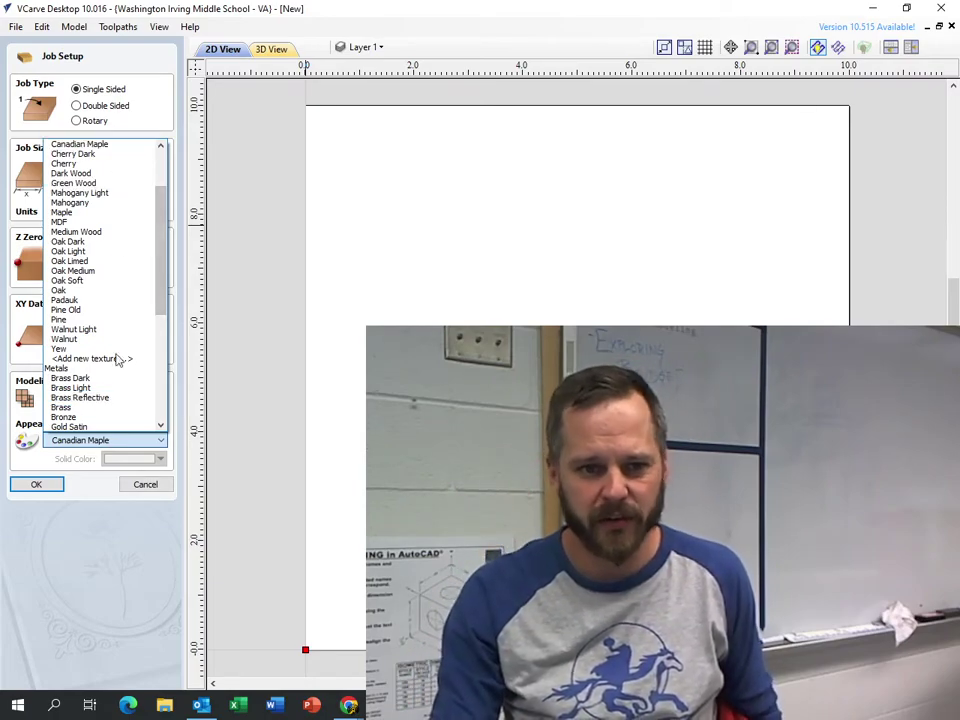
pyautogui.click(116, 576)
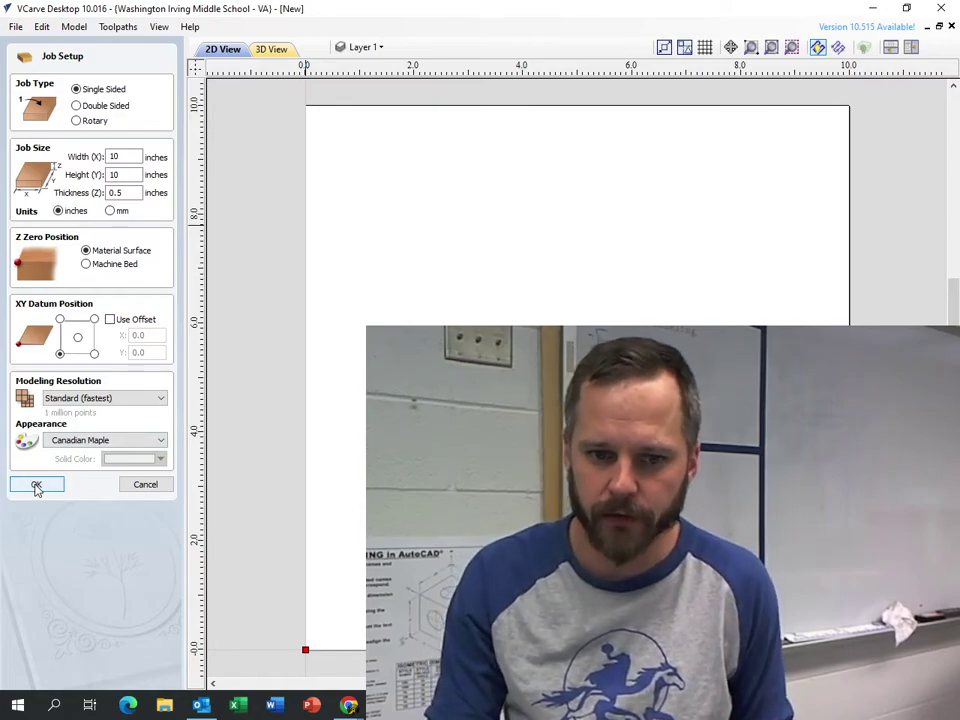
pyautogui.click(36, 485)
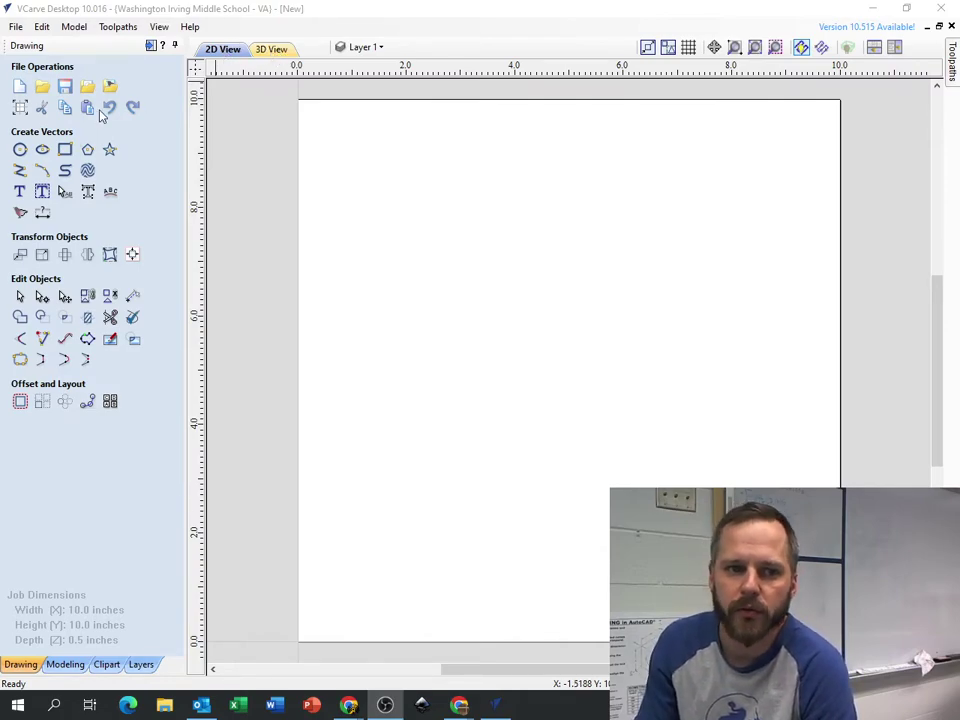
# - Draw a 4 by 3 inch rectangle in the material's upper area and compare the 2D and 3D views
pyautogui.click(64, 149)
pyautogui.moveTo(409, 197); pyautogui.dragTo(626, 360)
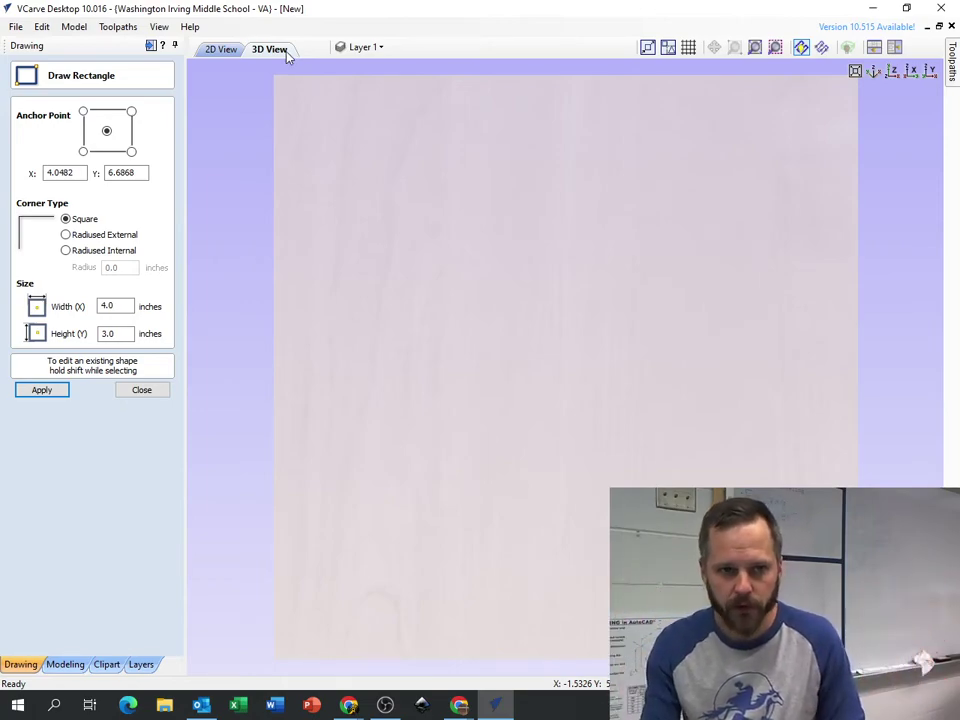
pyautogui.click(148, 393)
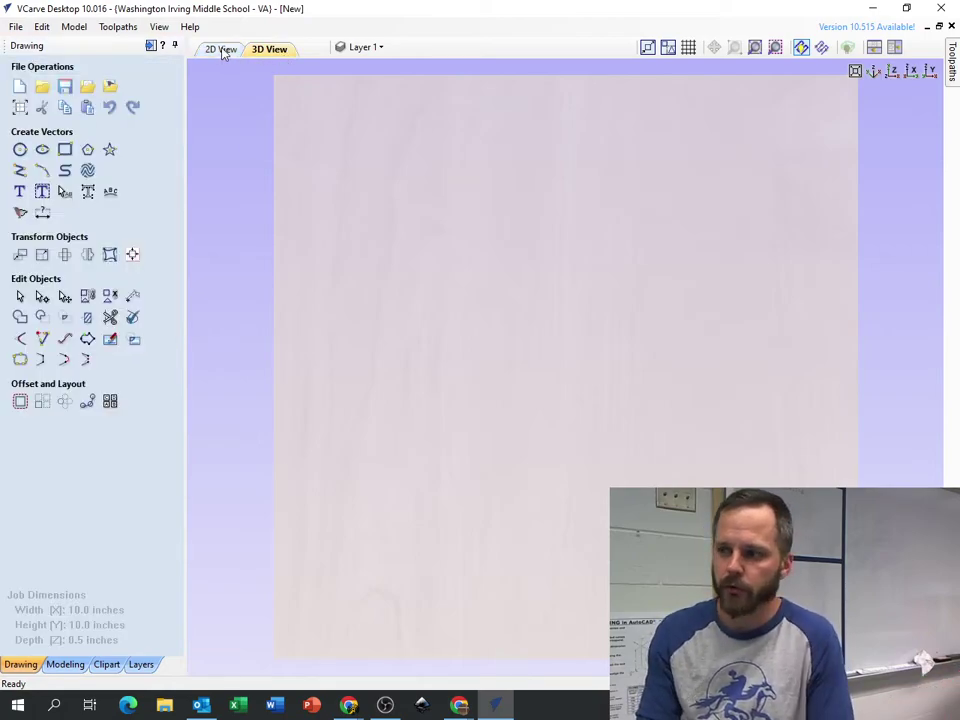
pyautogui.click(223, 51)
pyautogui.click(270, 50)
pyautogui.click(226, 51)
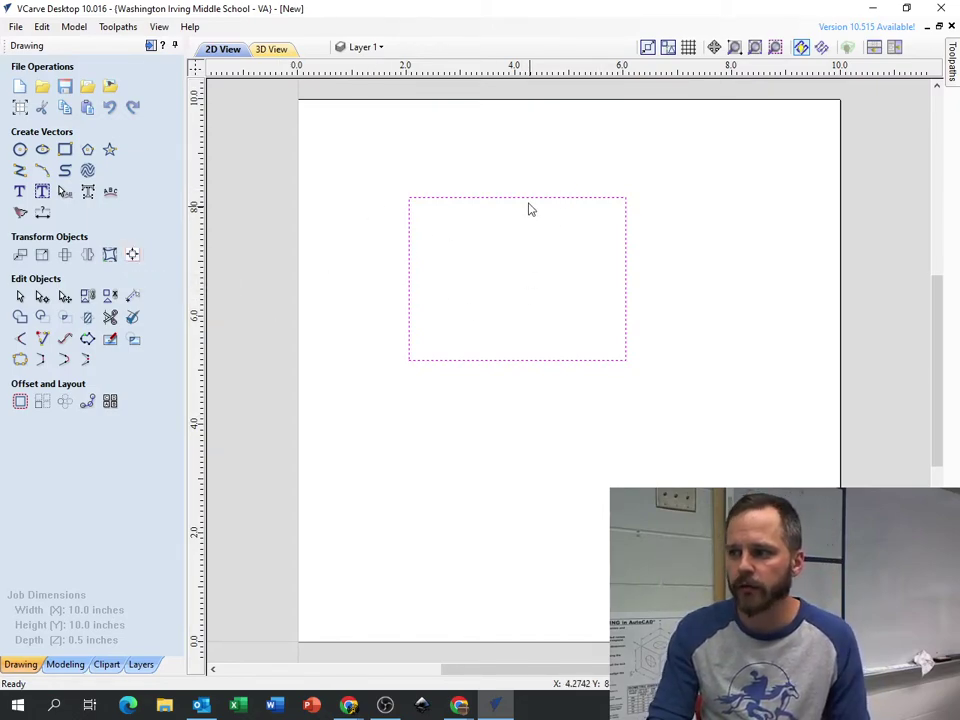
# - Center the rectangle horizontally and vertically on the material and deselect it
pyautogui.click(133, 257)
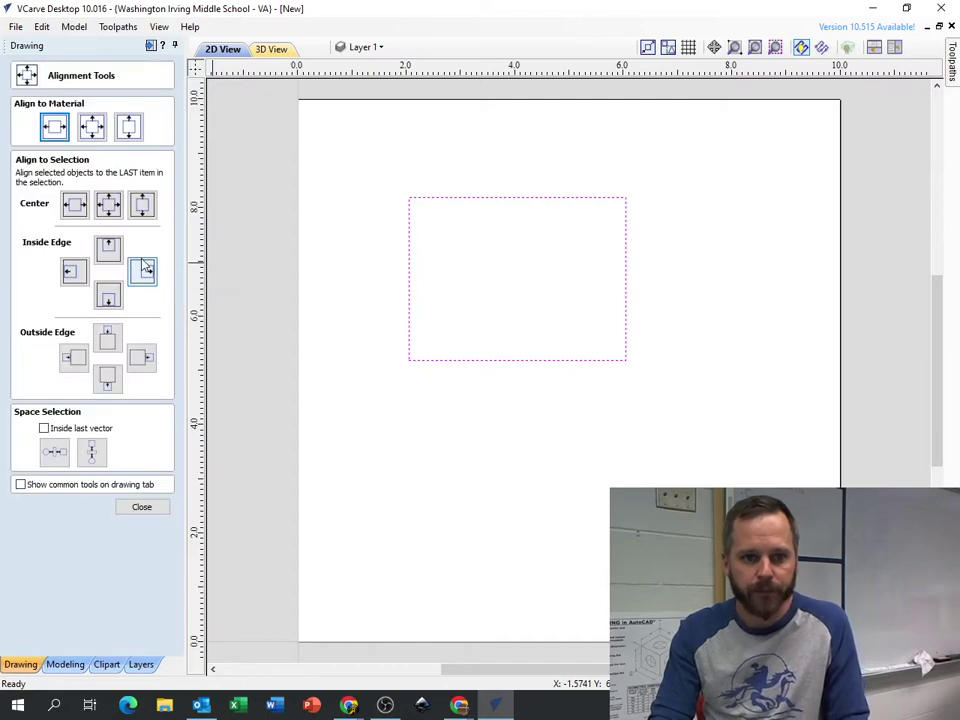
pyautogui.click(91, 127)
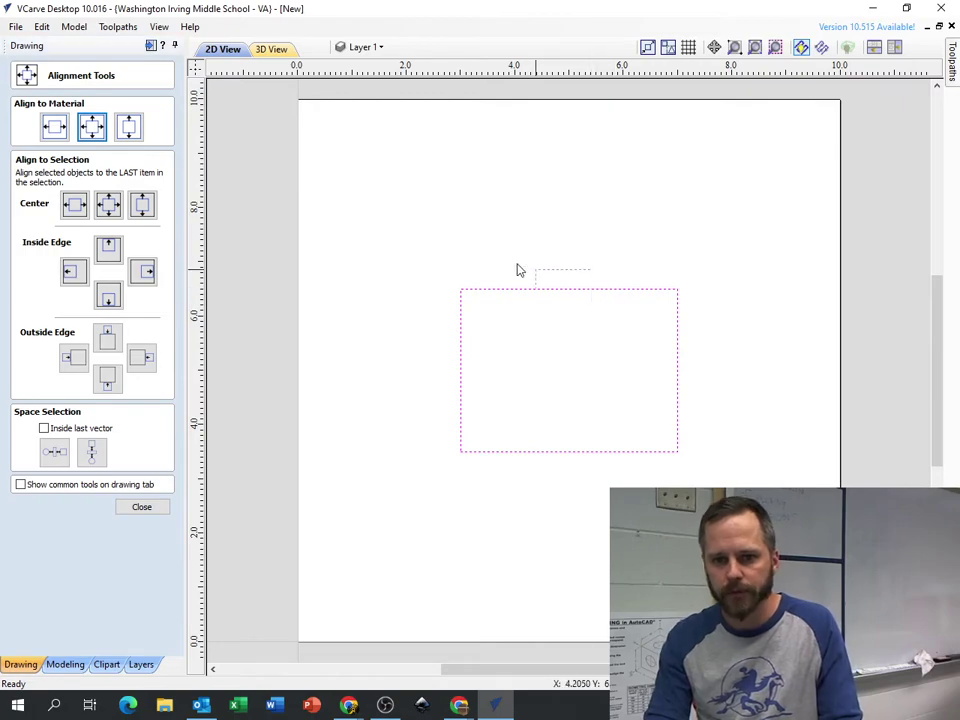
pyautogui.click(538, 274)
pyautogui.click(124, 511)
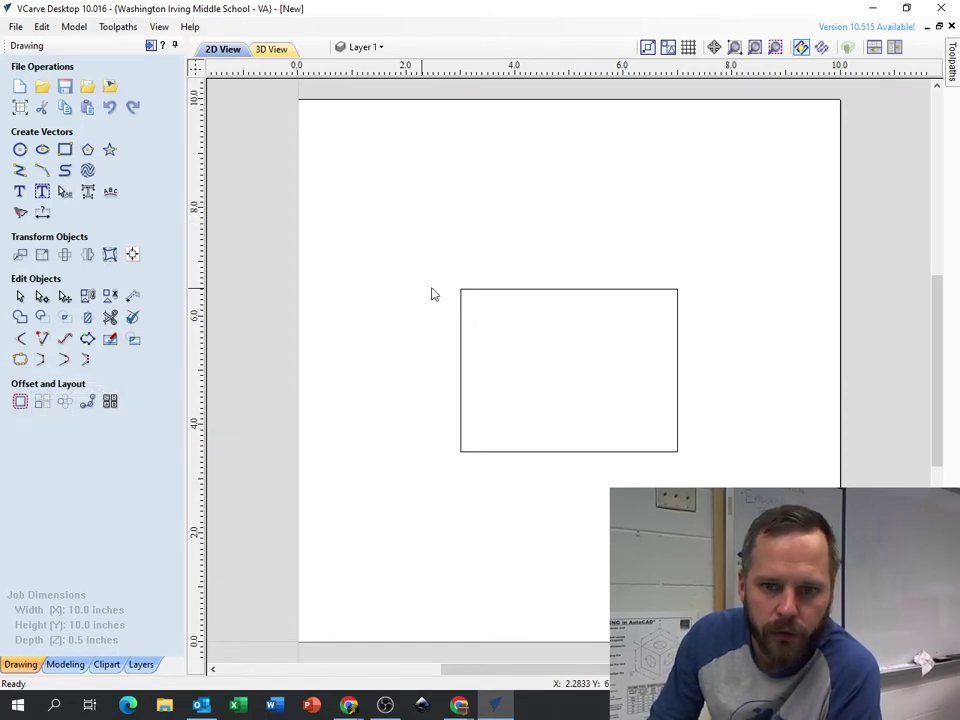
# - Offset the centered rectangle outwards by 2 inches with rounded corners, keeping the original
pyautogui.click(467, 291)
pyautogui.click(26, 406)
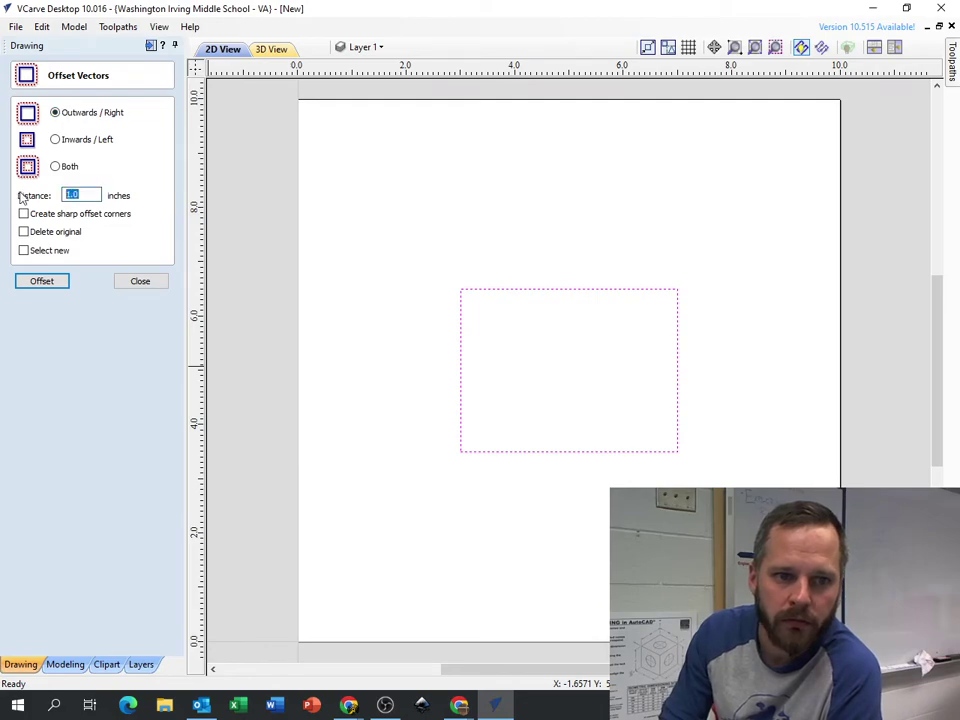
pyautogui.click(42, 282)
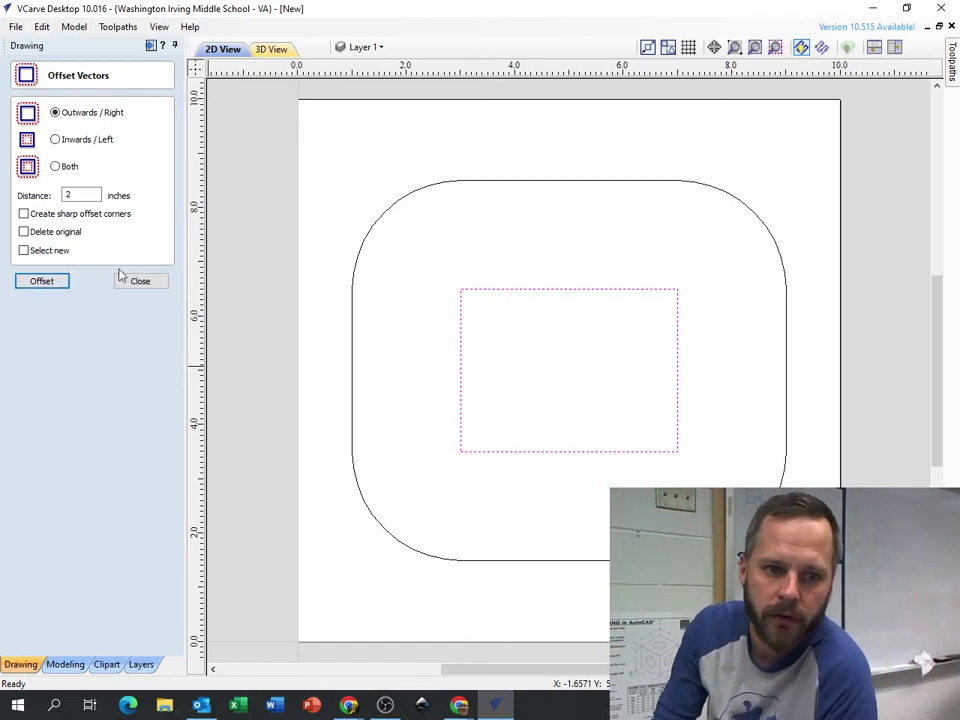
pyautogui.click(138, 281)
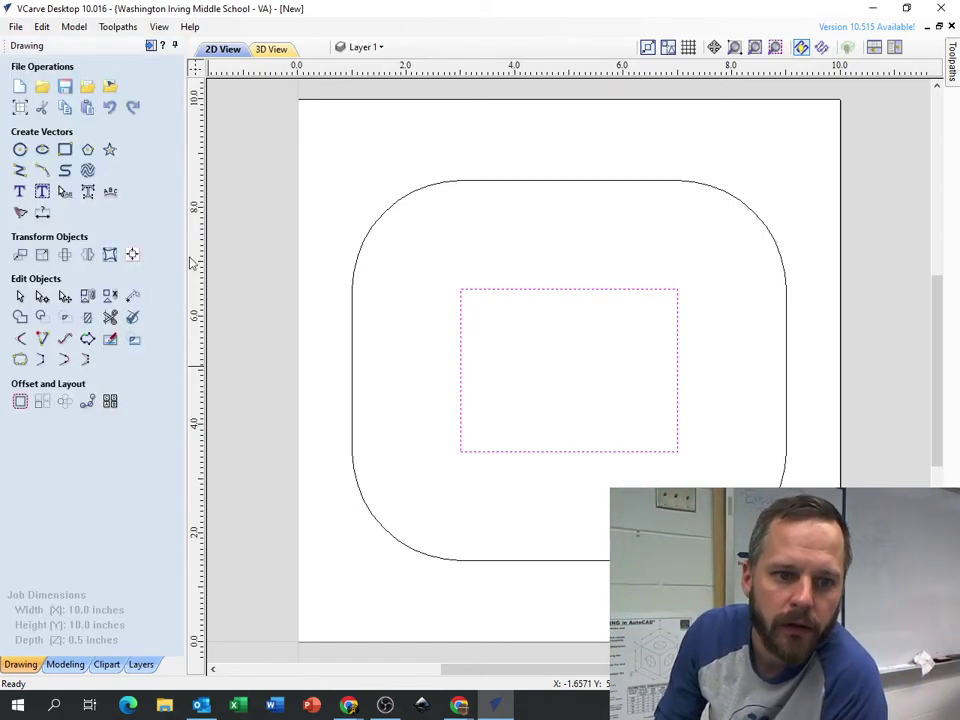
# - Delete the rounded offset outline and the rectangle inside it
pyautogui.click(403, 209)
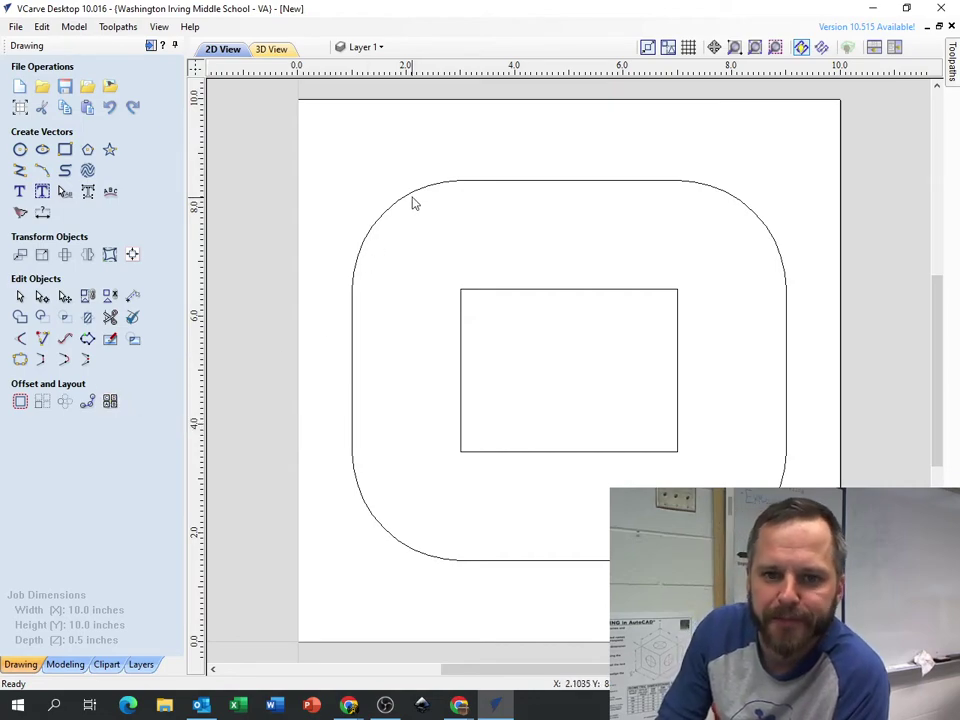
pyautogui.click(448, 192)
pyautogui.press('Delete')
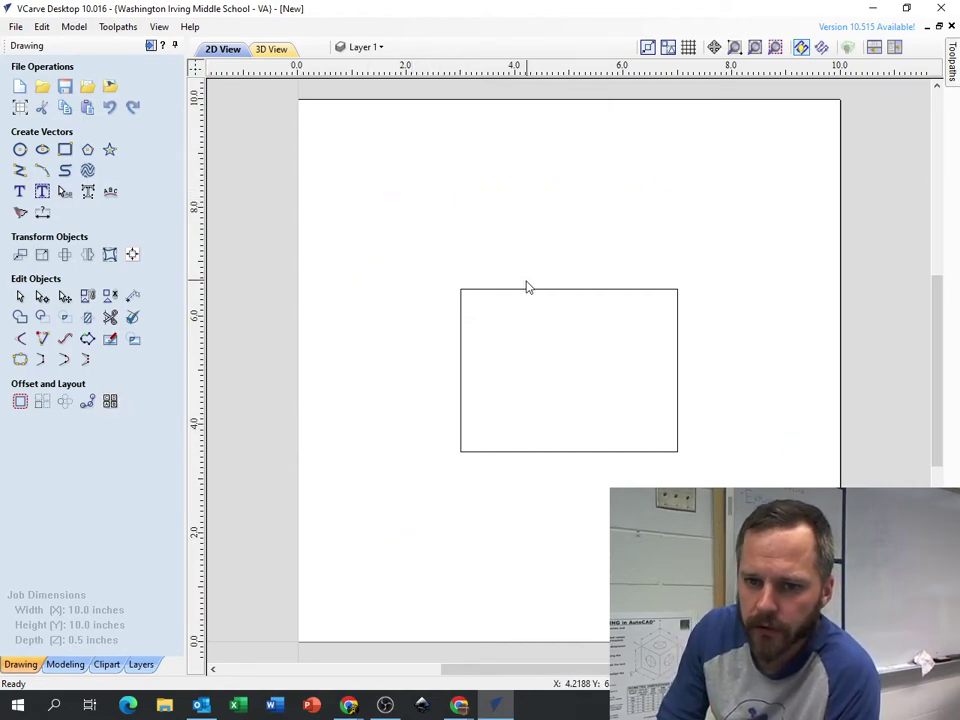
pyautogui.click(523, 292)
pyautogui.press('Delete')
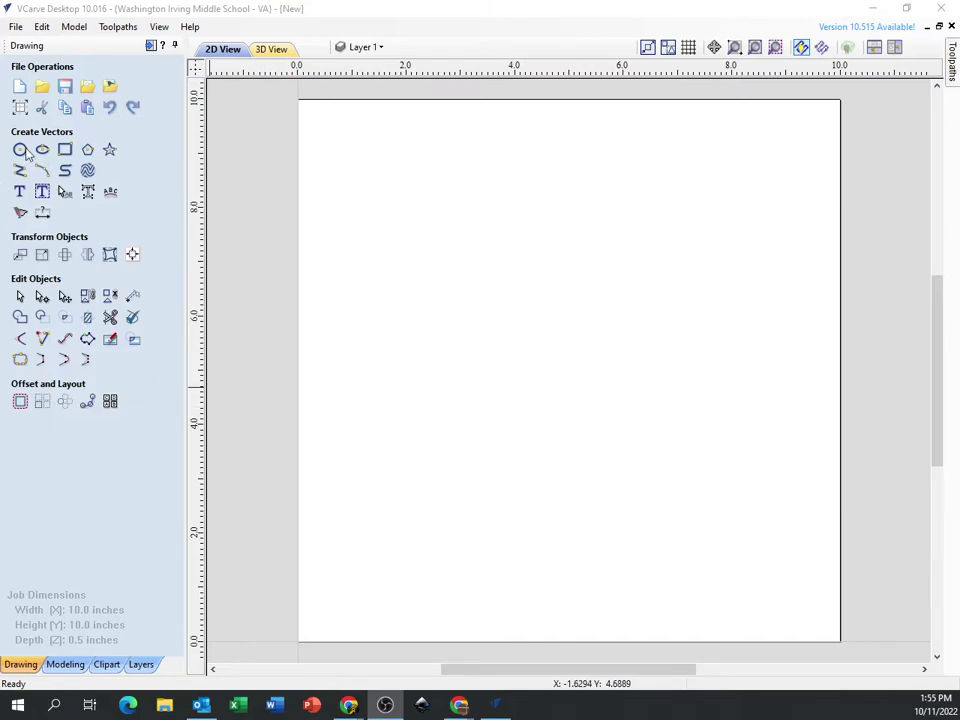
# - Draw a five-sided polygon with a radius of about 2.37 inches in the material's upper-left area
pyautogui.click(29, 150)
pyautogui.click(141, 241)
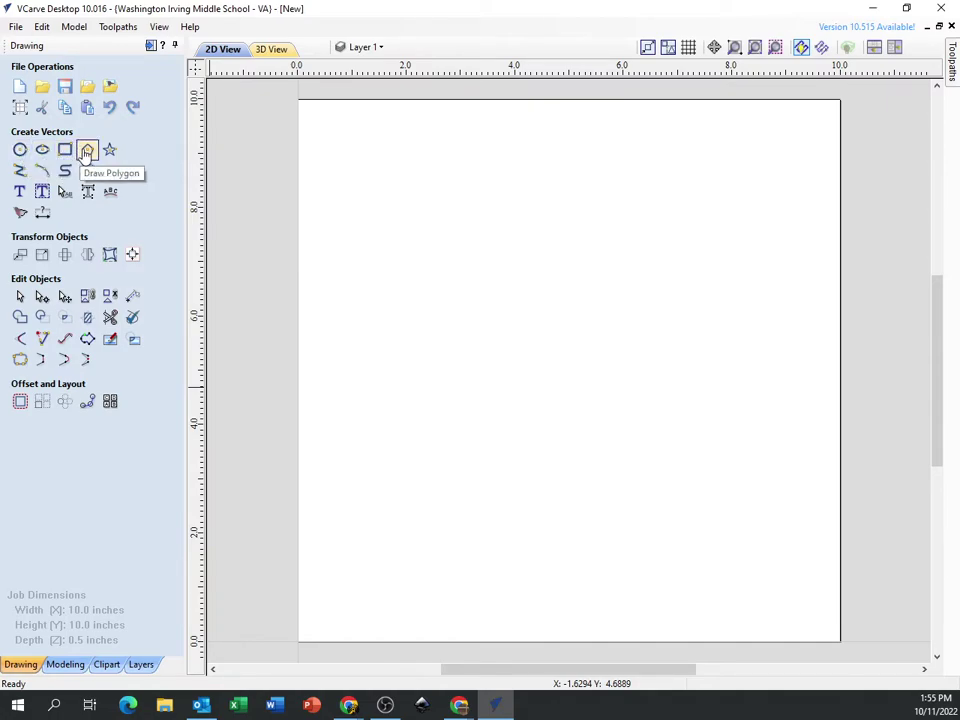
pyautogui.click(87, 150)
pyautogui.moveTo(483, 271)
pyautogui.mouseDown()
pyautogui.moveTo(542, 319)
pyautogui.moveTo(568, 373)
pyautogui.mouseUp()
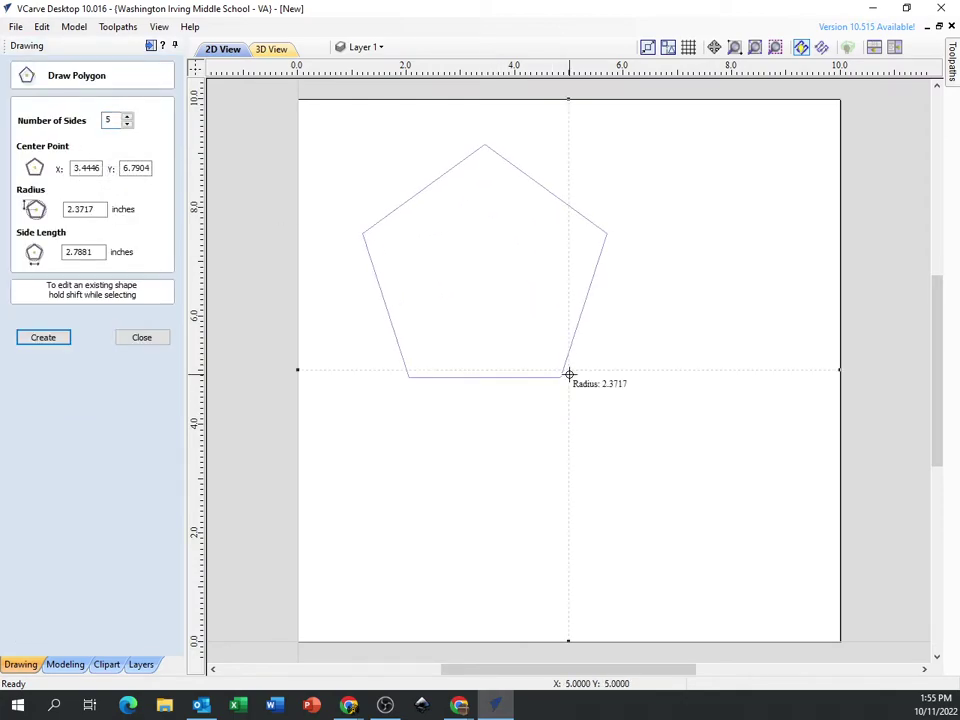
# - Draw an 11-sided polygon with a radius of about 2.5 inches overlapping the pentagon, and delete it
pyautogui.click(127, 119)
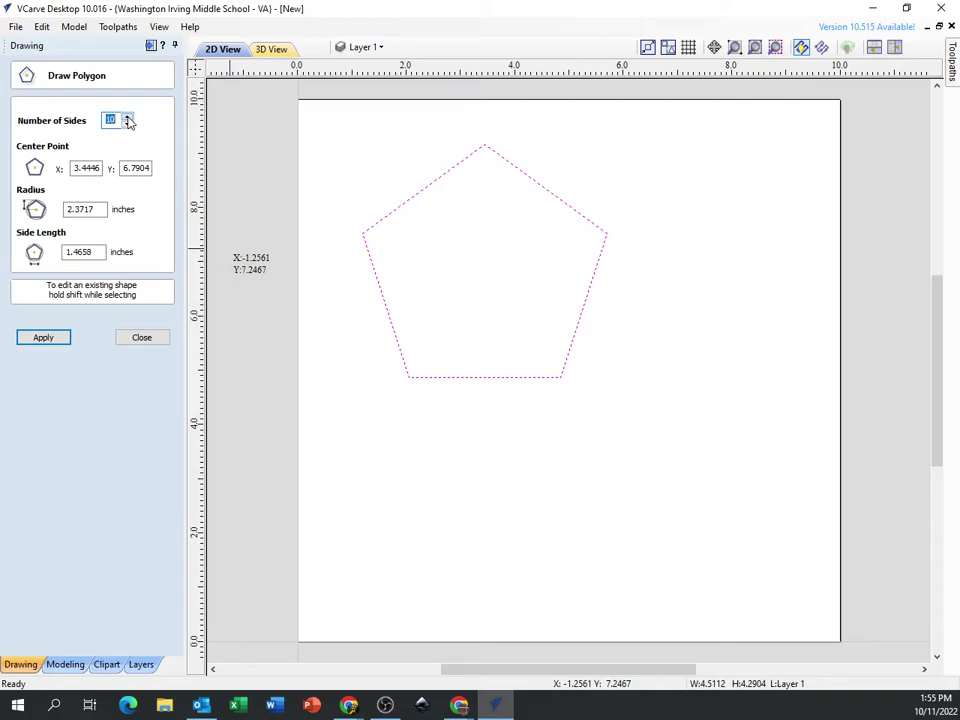
pyautogui.moveTo(466, 317); pyautogui.dragTo(568, 403)
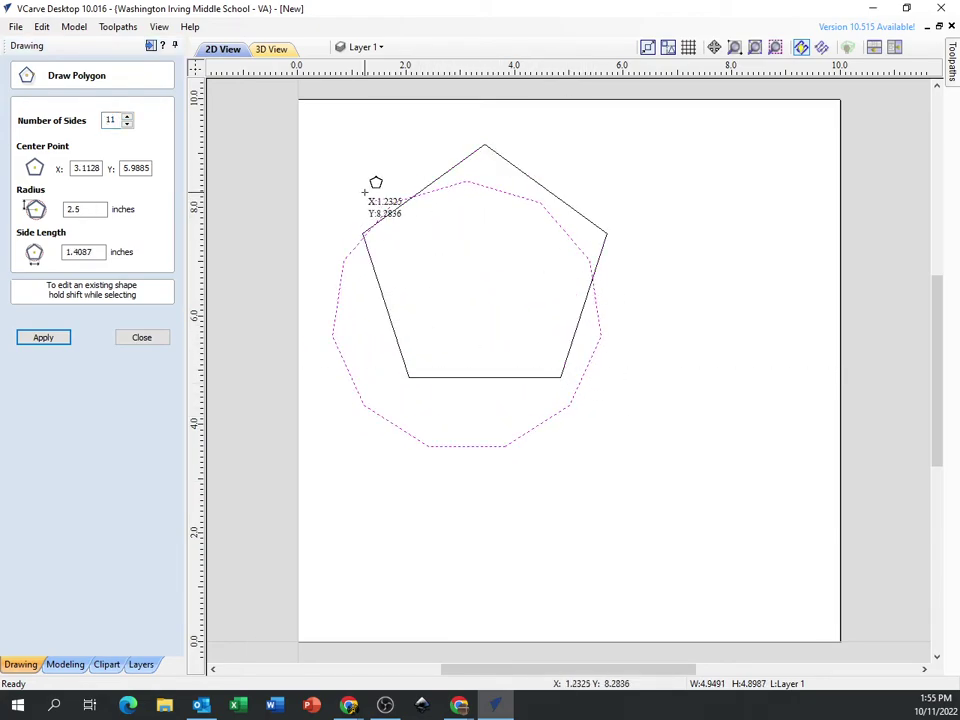
pyautogui.click(147, 338)
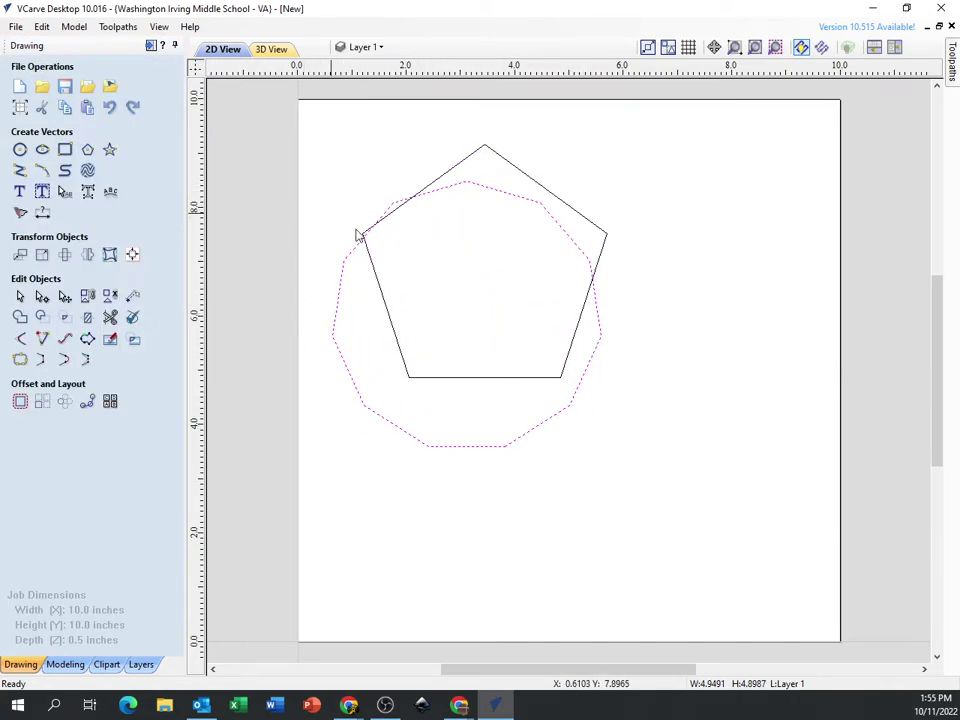
pyautogui.press('Delete')
# - Select the pentagon by its lower edge
pyautogui.click(484, 380)
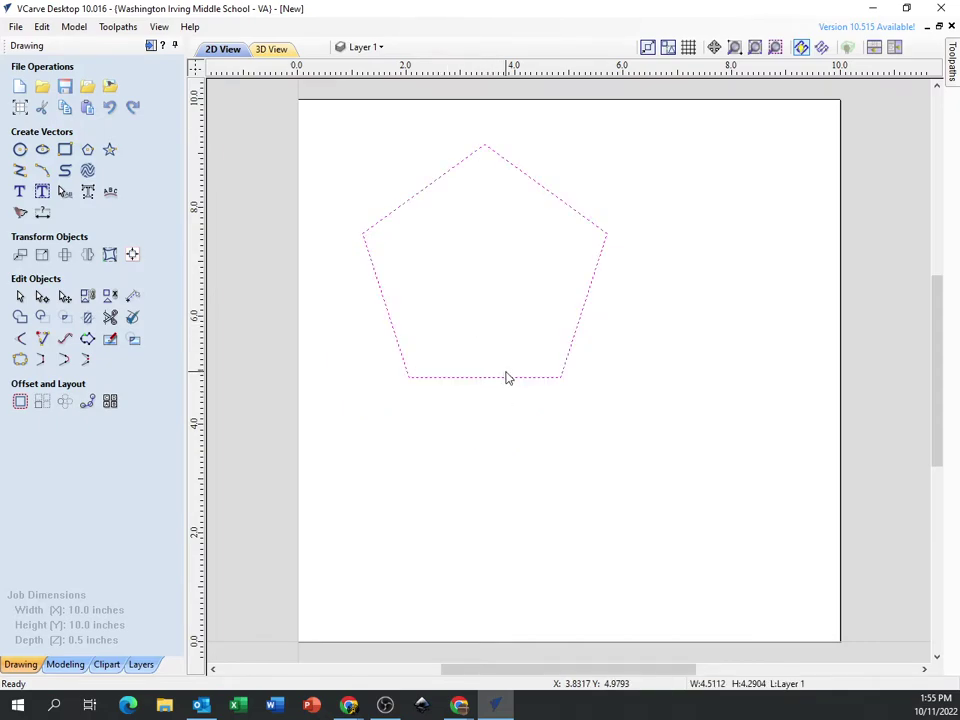
pyautogui.click(549, 388)
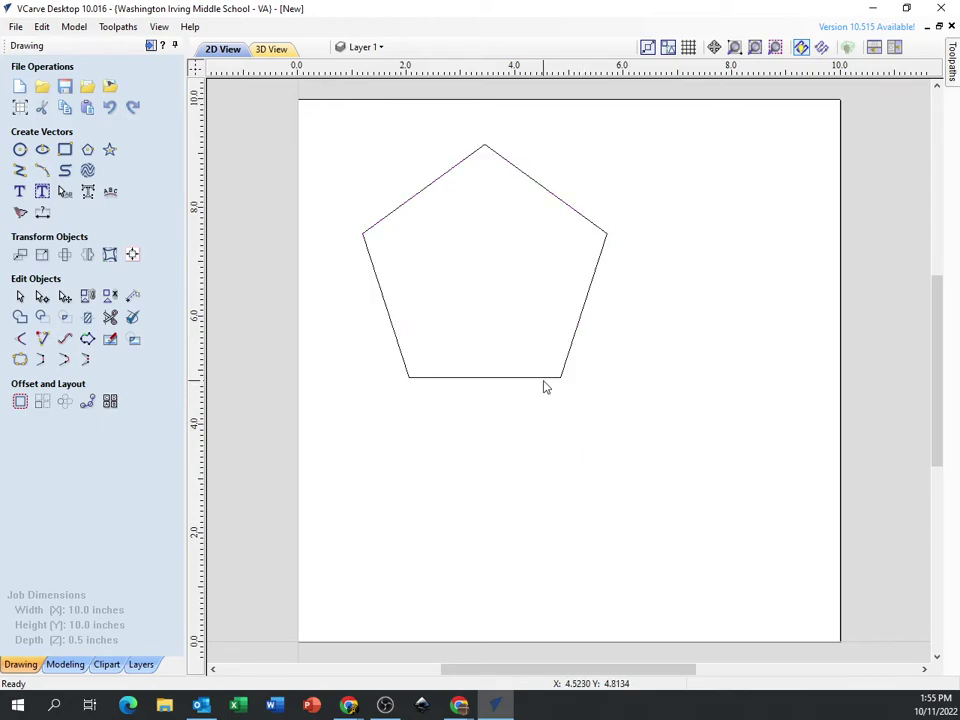
pyautogui.click(545, 380)
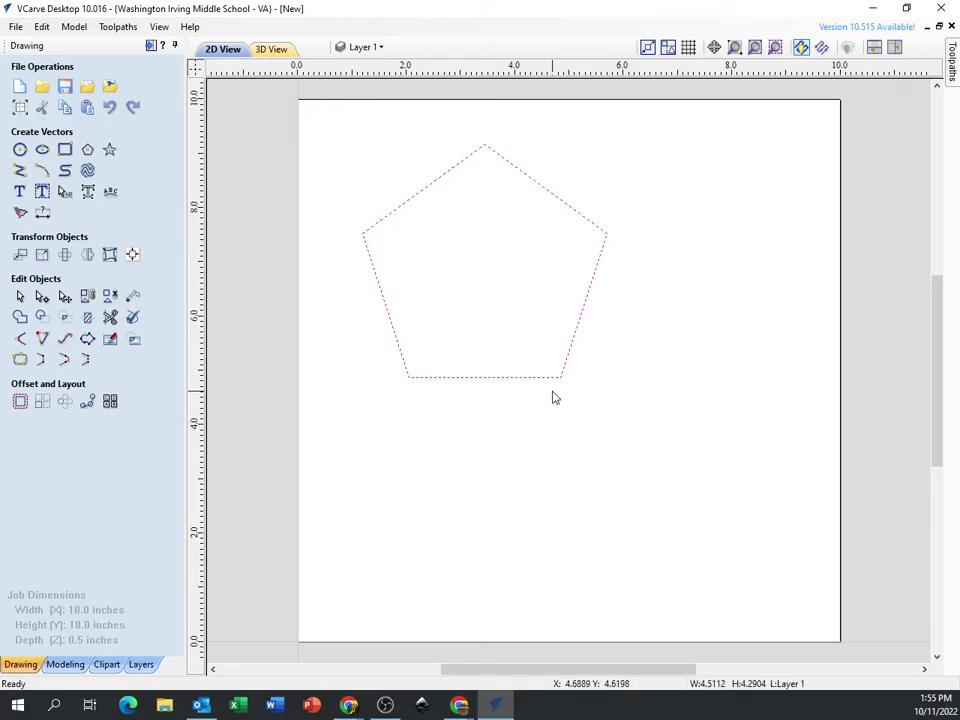
# - Delete the selected pentagon
pyautogui.press('Delete')
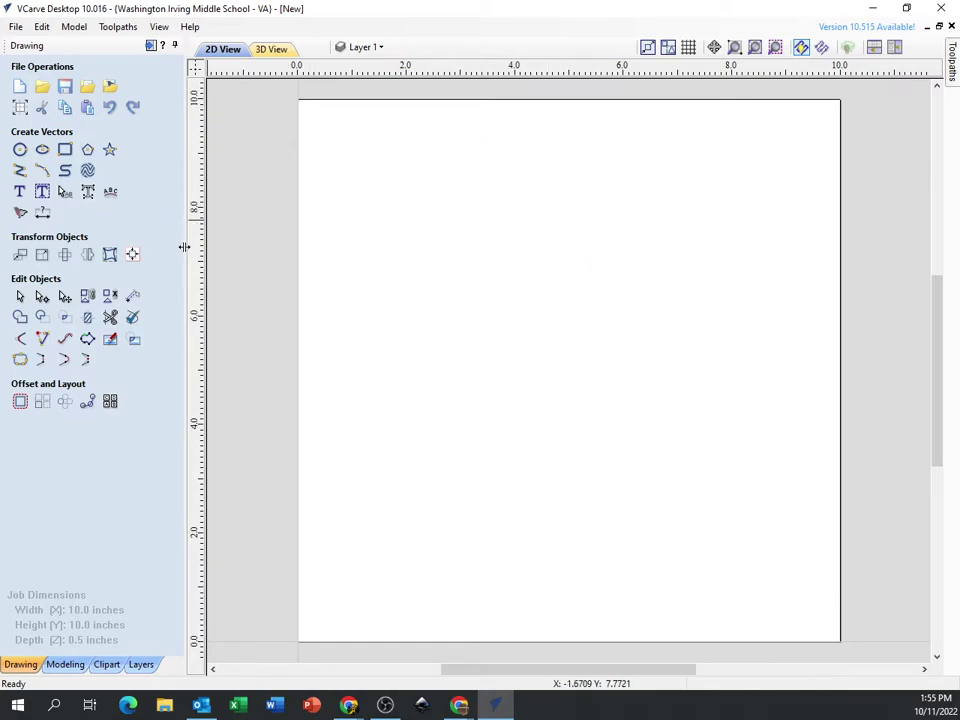
# - Draw a seven-pointed star with an outer radius of about 2.9 inches centered near X 4.3, Y 5.7, and delete it
pyautogui.click(109, 149)
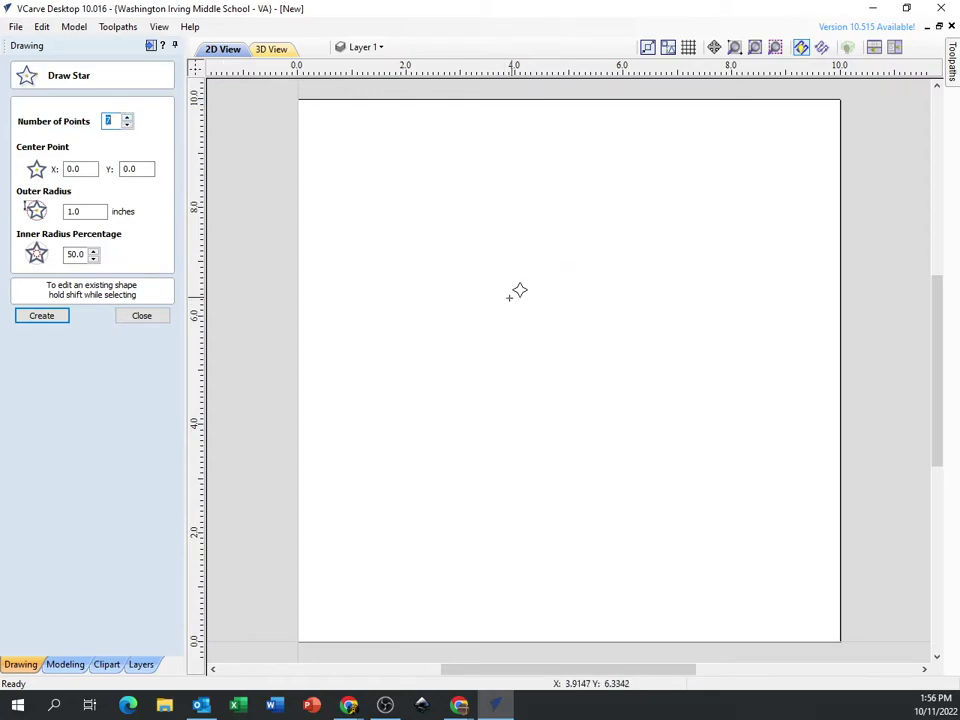
pyautogui.moveTo(531, 330); pyautogui.dragTo(664, 421)
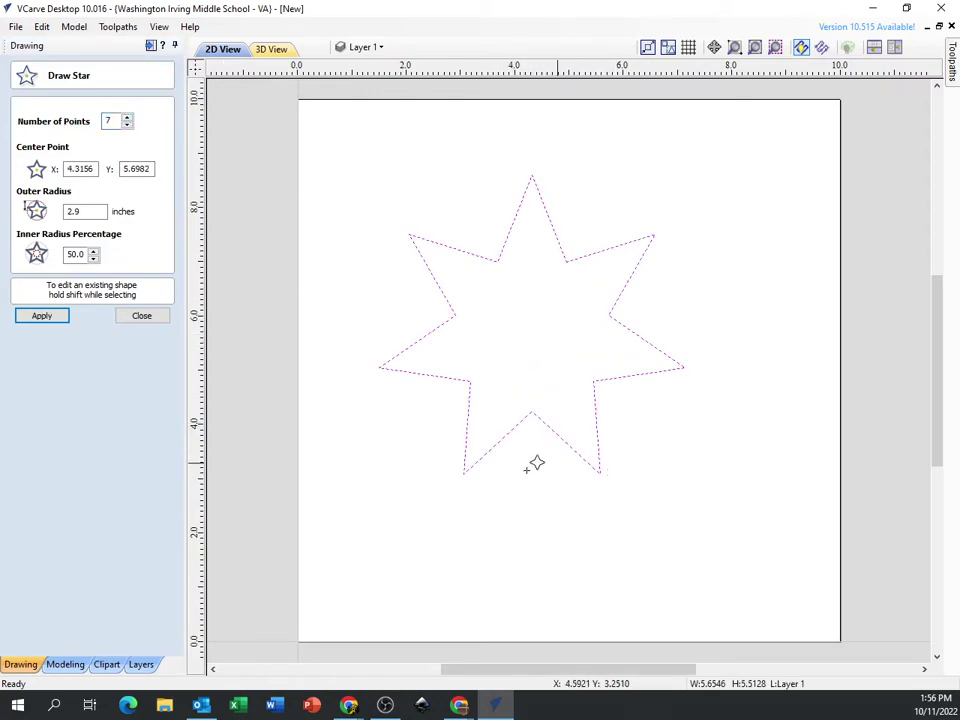
pyautogui.click(120, 316)
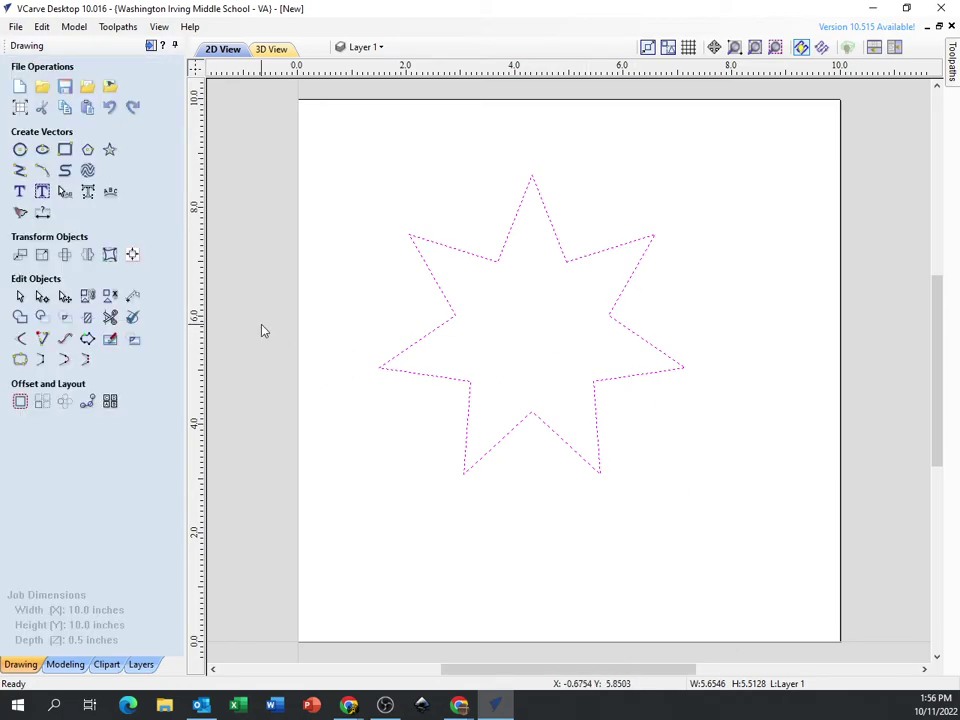
pyautogui.press('Delete')
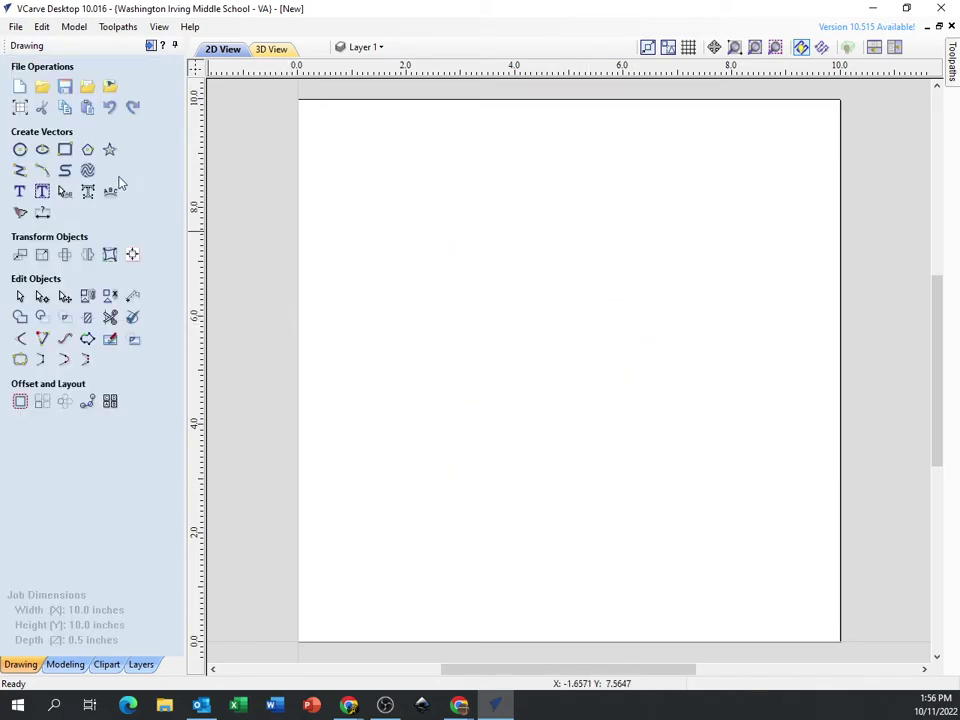
# - Draw a closed seven-sided polyline with a narrow leg extending down at its lower-right corner, and delete it
pyautogui.click(20, 172)
pyautogui.click(403, 199)
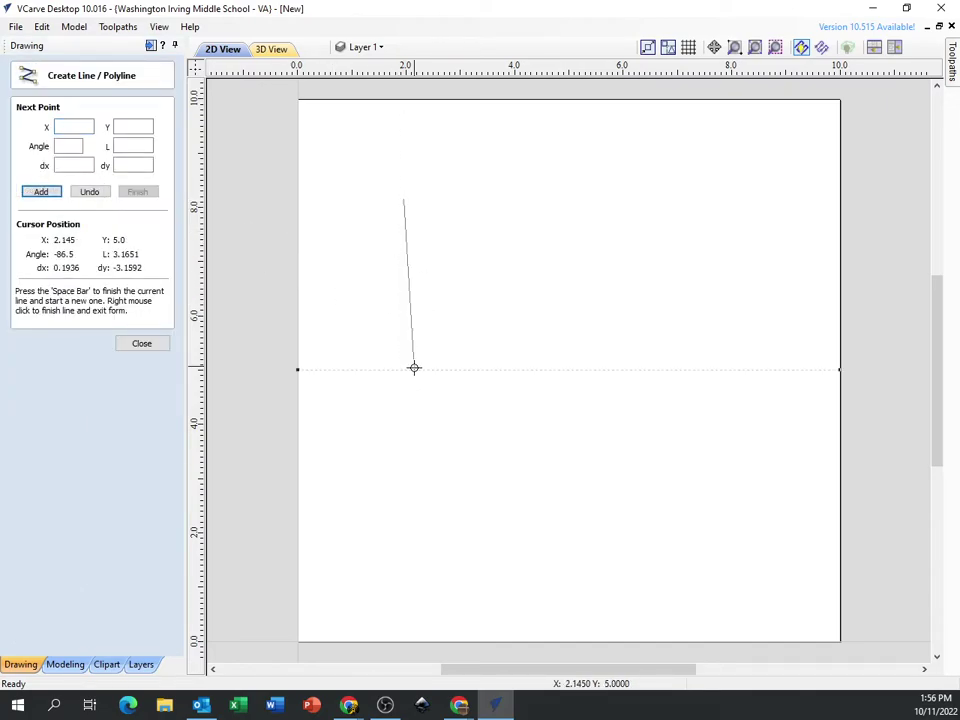
pyautogui.click(404, 370)
pyautogui.click(588, 370)
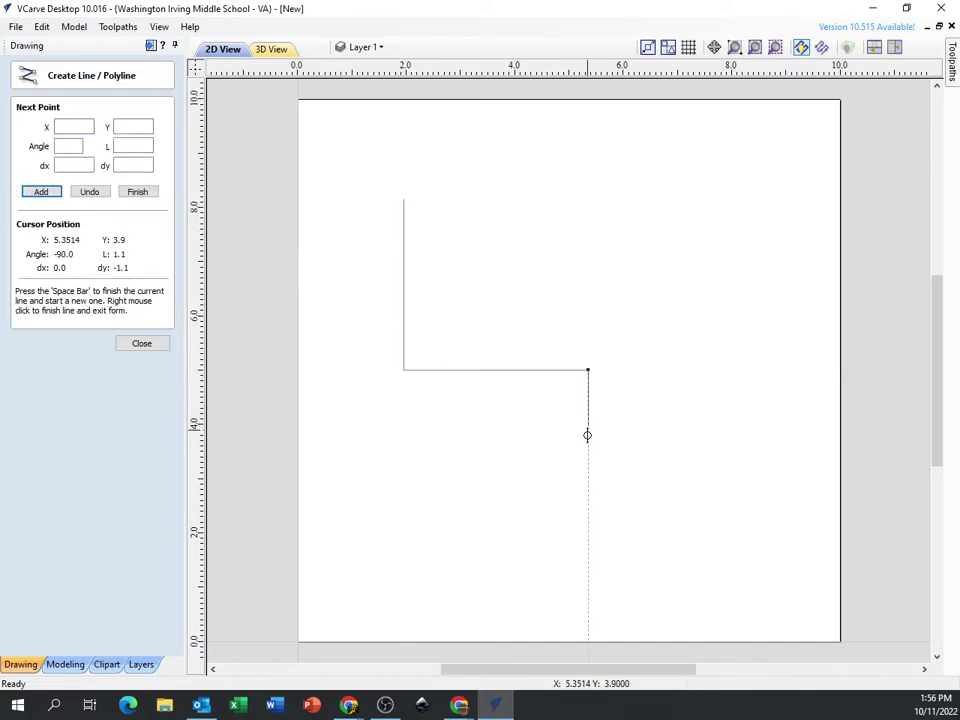
pyautogui.click(588, 456)
pyautogui.click(642, 456)
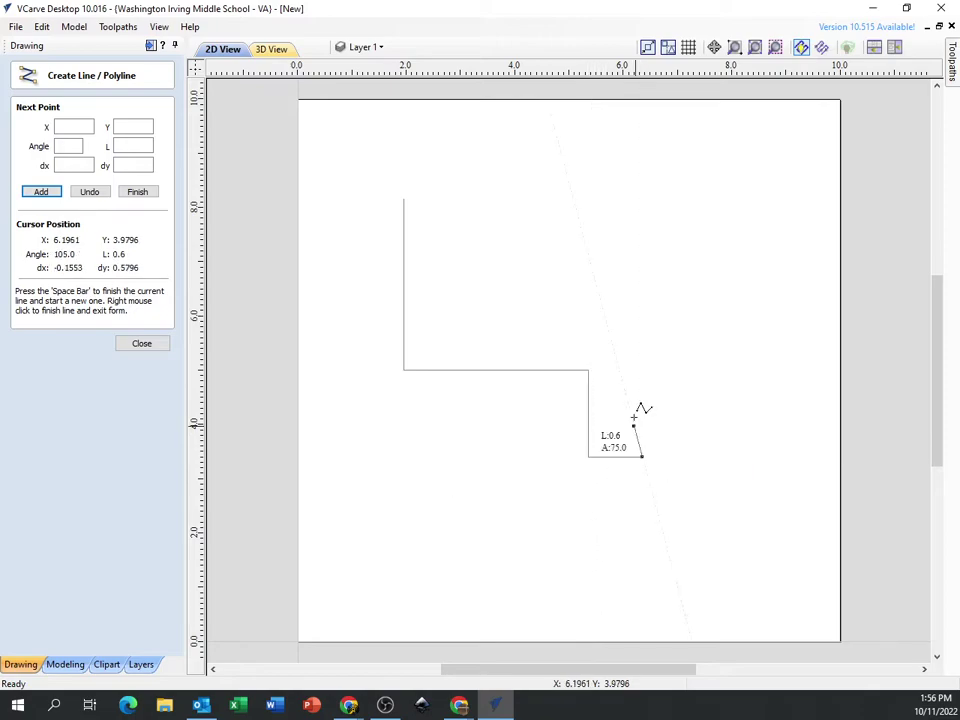
pyautogui.click(642, 191)
pyautogui.click(415, 178)
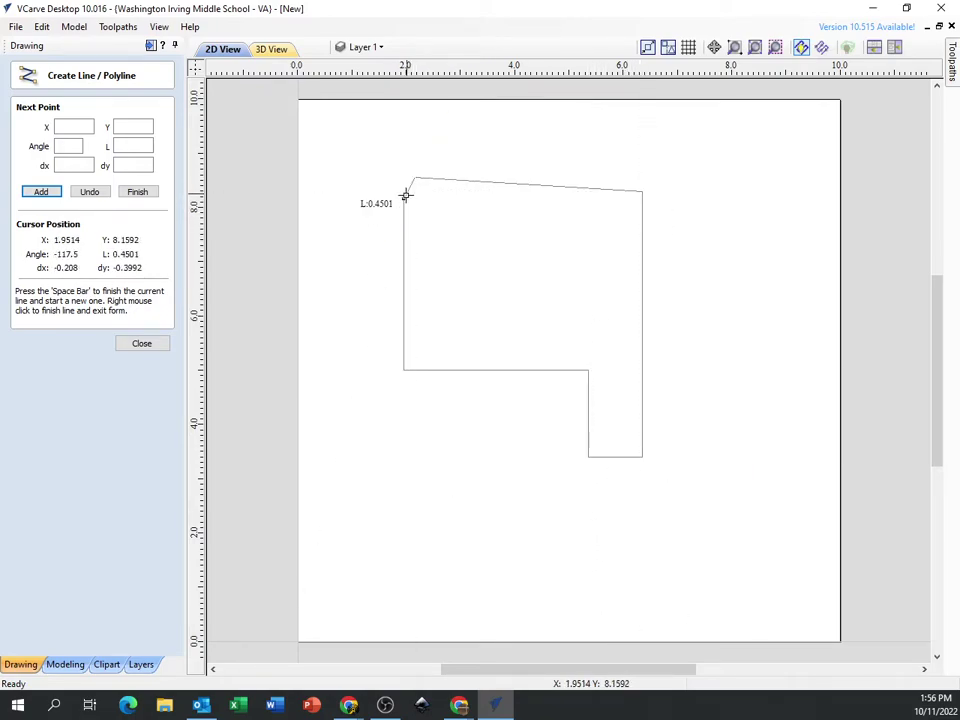
pyautogui.click(401, 200)
pyautogui.press('Escape')
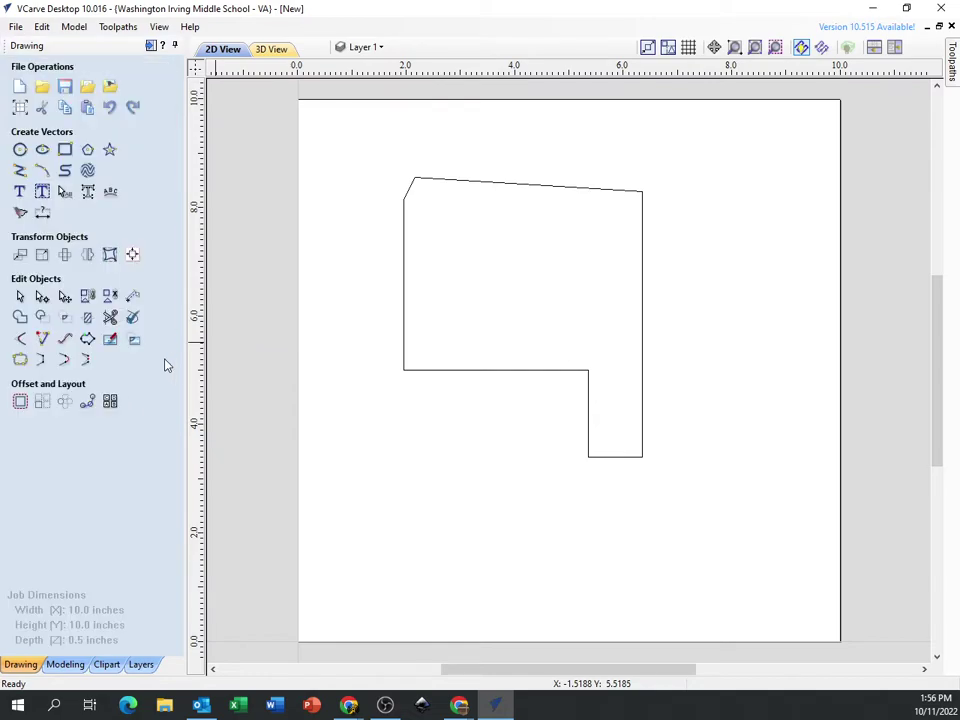
pyautogui.click(398, 289)
pyautogui.press('Delete')
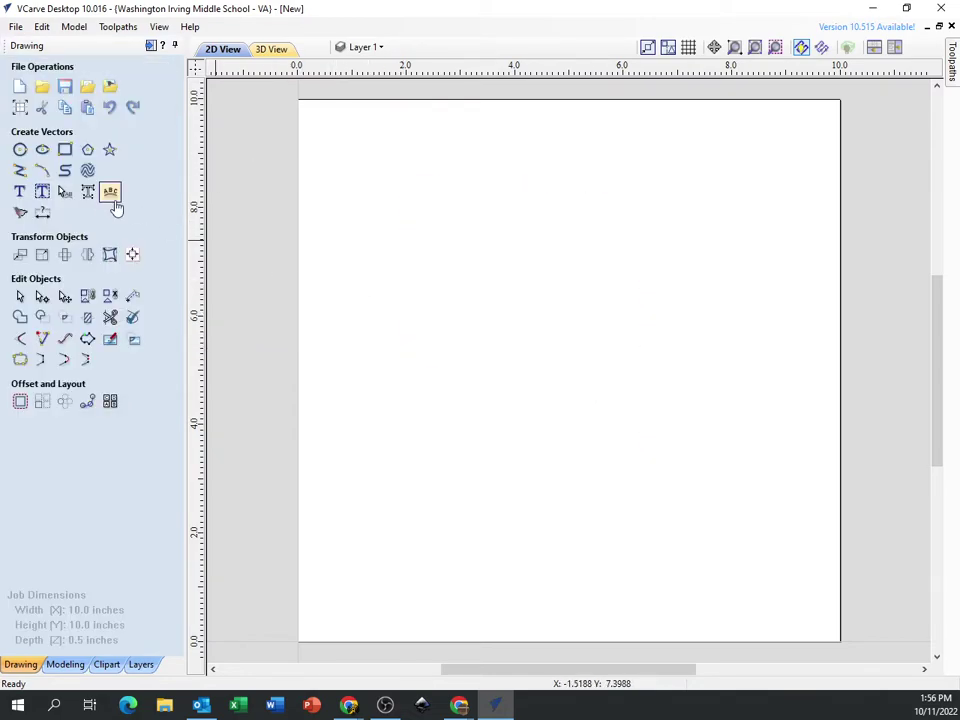
# - Draw a three-point arc from about X 2.68, Y 7.04 to X 5.0, Y 2.74 with a radius of about 2.53 inches, and delete it
pyautogui.click(42, 172)
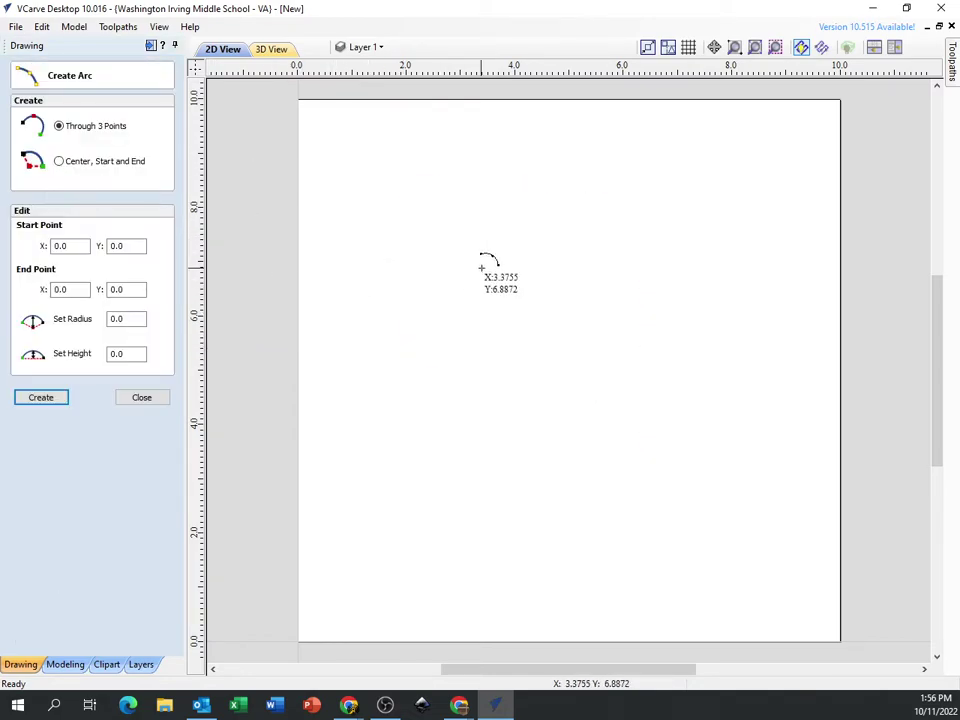
pyautogui.click(443, 259)
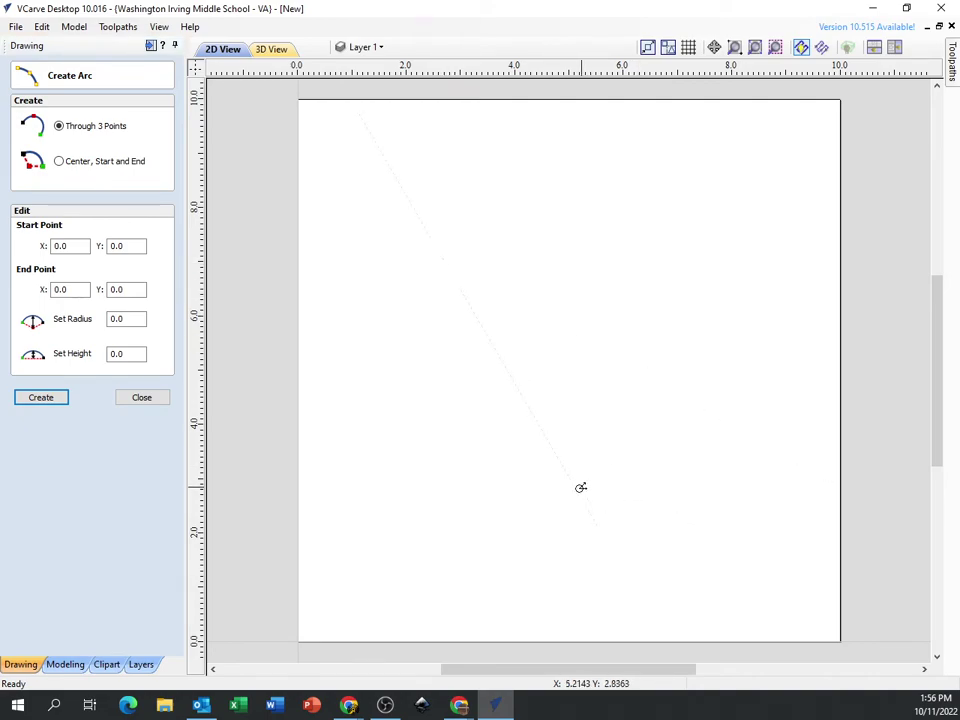
pyautogui.click(567, 493)
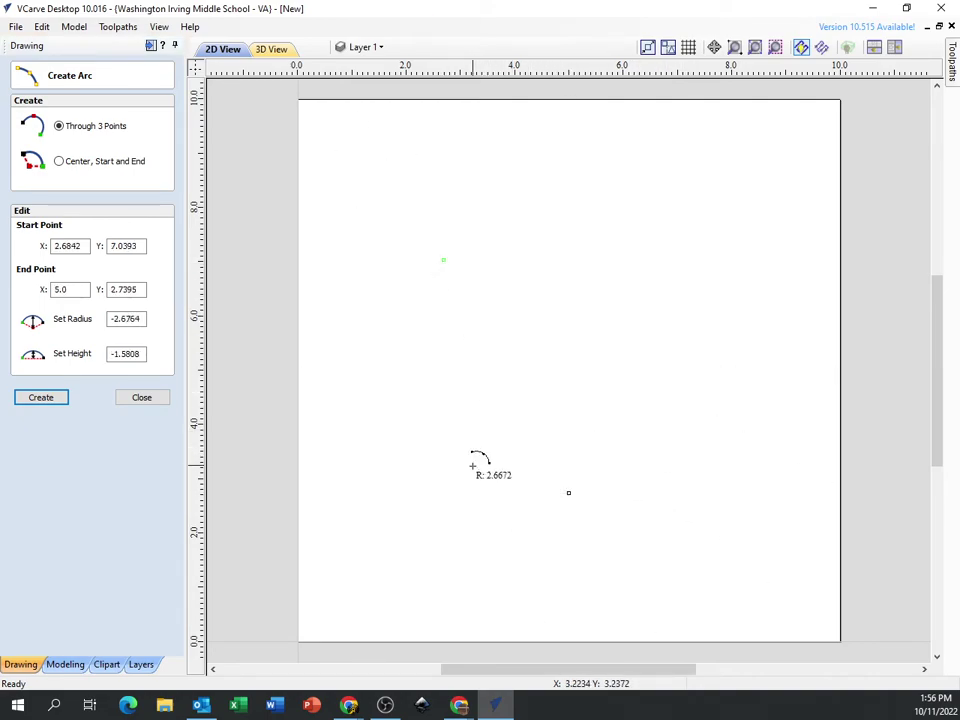
pyautogui.click(605, 382)
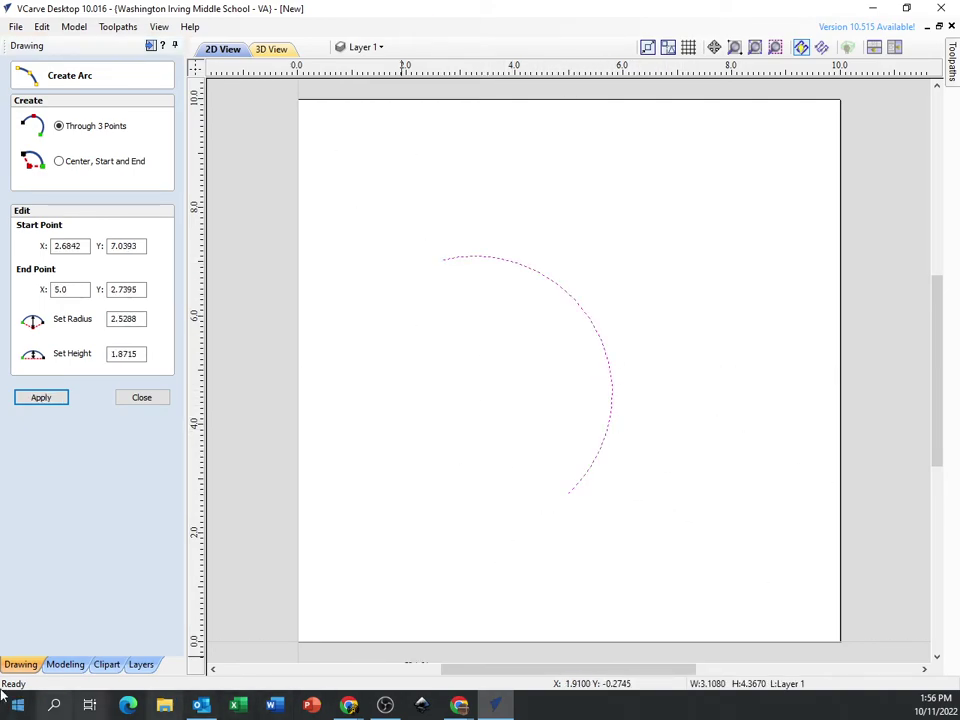
pyautogui.click(124, 399)
pyautogui.press('Delete')
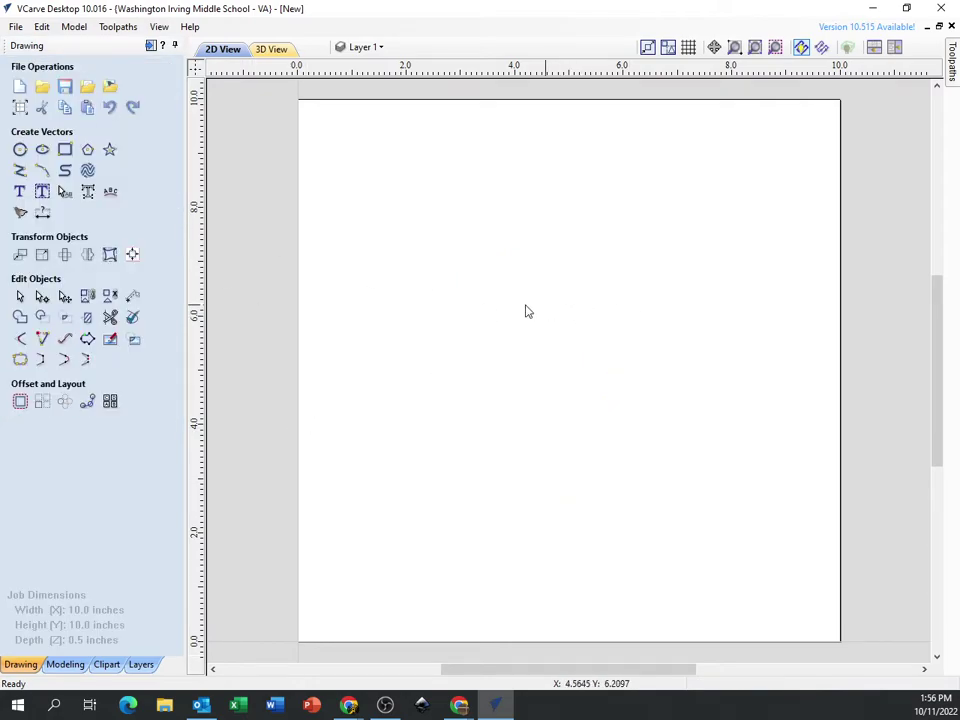
# - Create the text "Engineering is fun!" in the upper part of the material and move its anchor to about X 1.94, Y 7.42
pyautogui.click(20, 194)
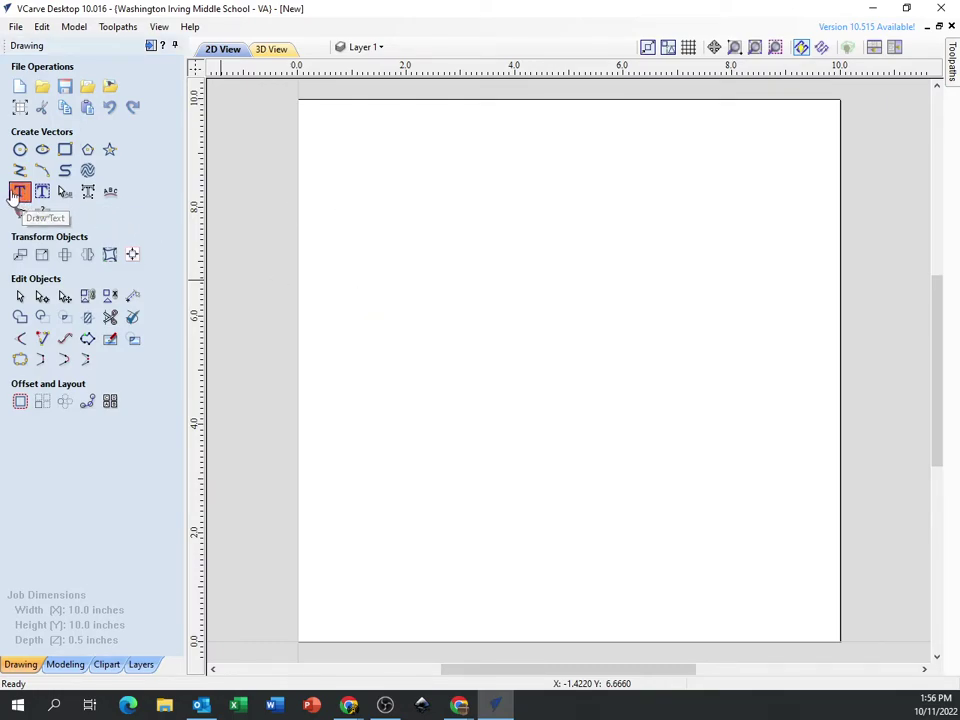
pyautogui.click(18, 193)
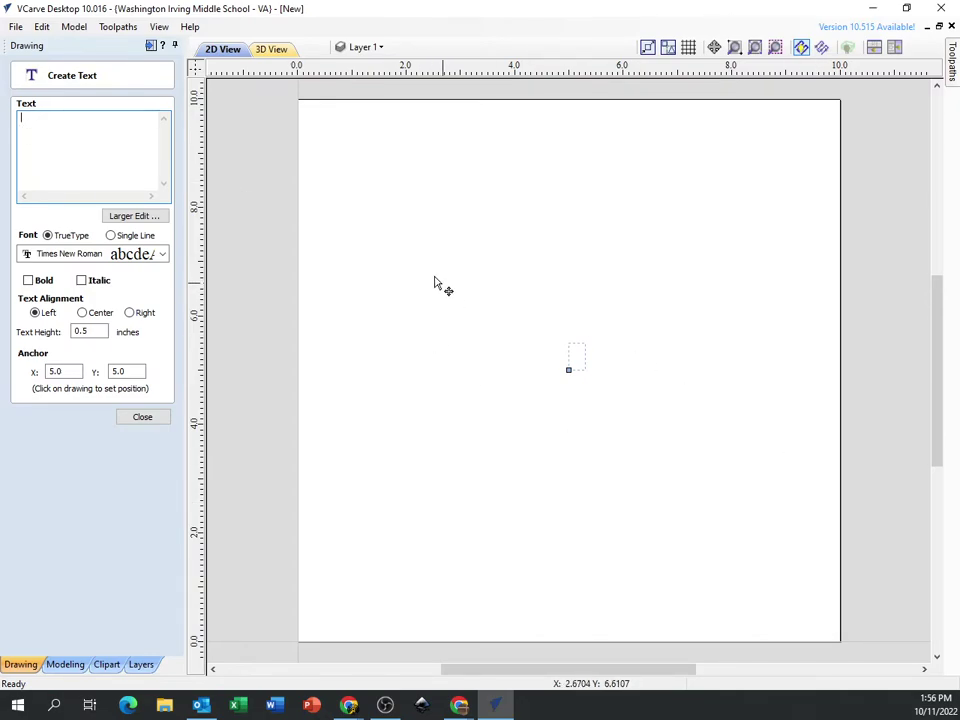
pyautogui.click(417, 222)
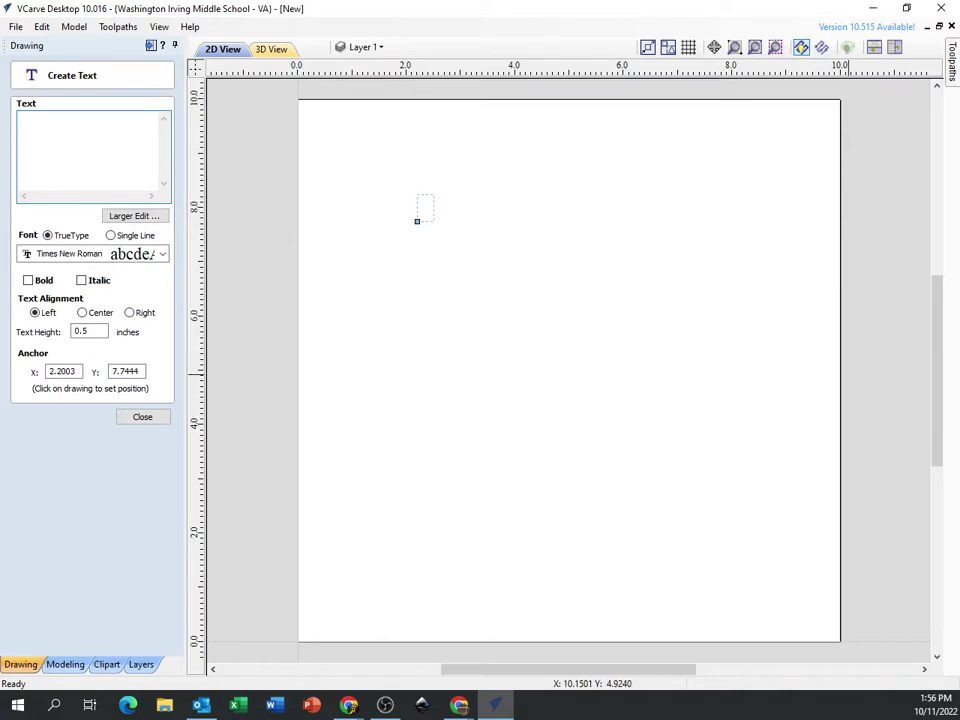
pyautogui.write('Engineering is fun!123')
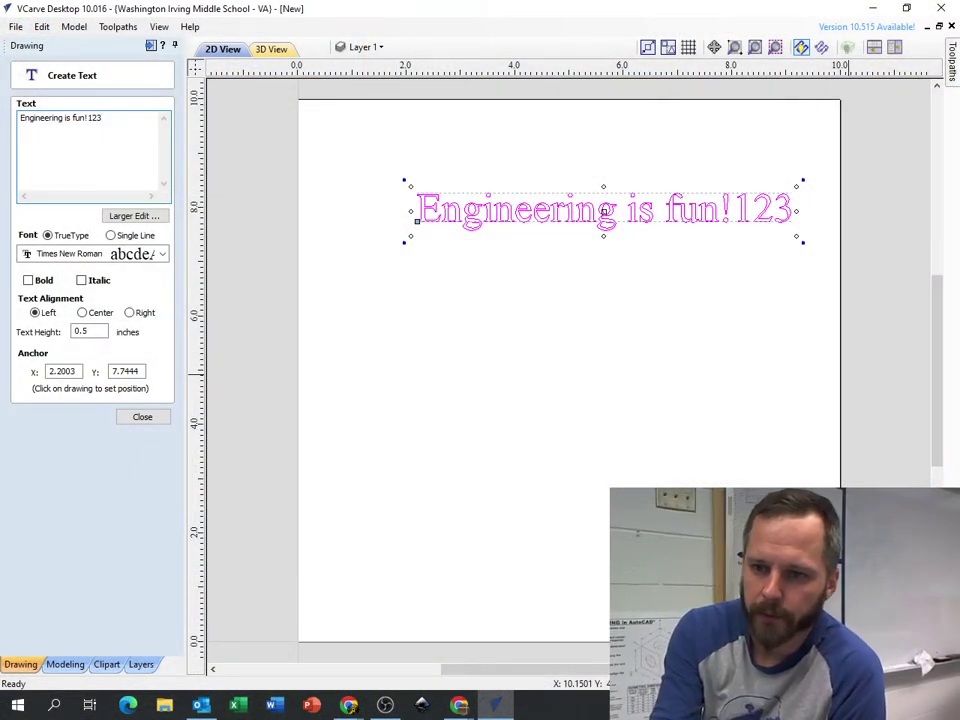
pyautogui.press('BackSpace')
pyautogui.press('BackSpace')
pyautogui.press('BackSpace')
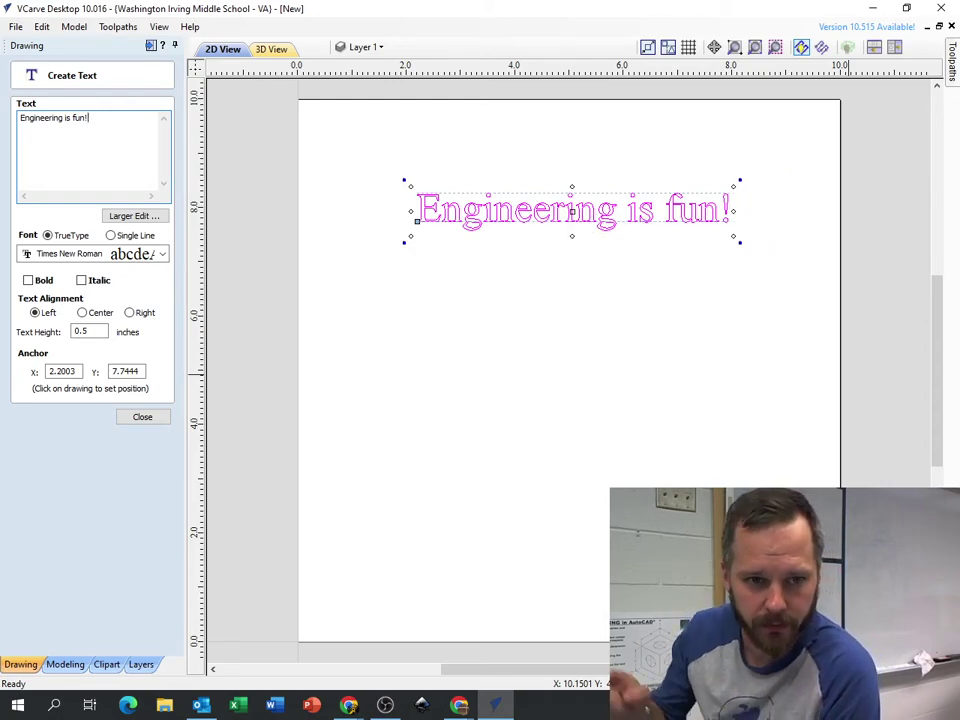
pyautogui.moveTo(465, 229); pyautogui.dragTo(453, 250)
# - Try inserting random letters after "is" in the text, and restore the wording to "Engineering is fun!"
pyautogui.click(92, 128)
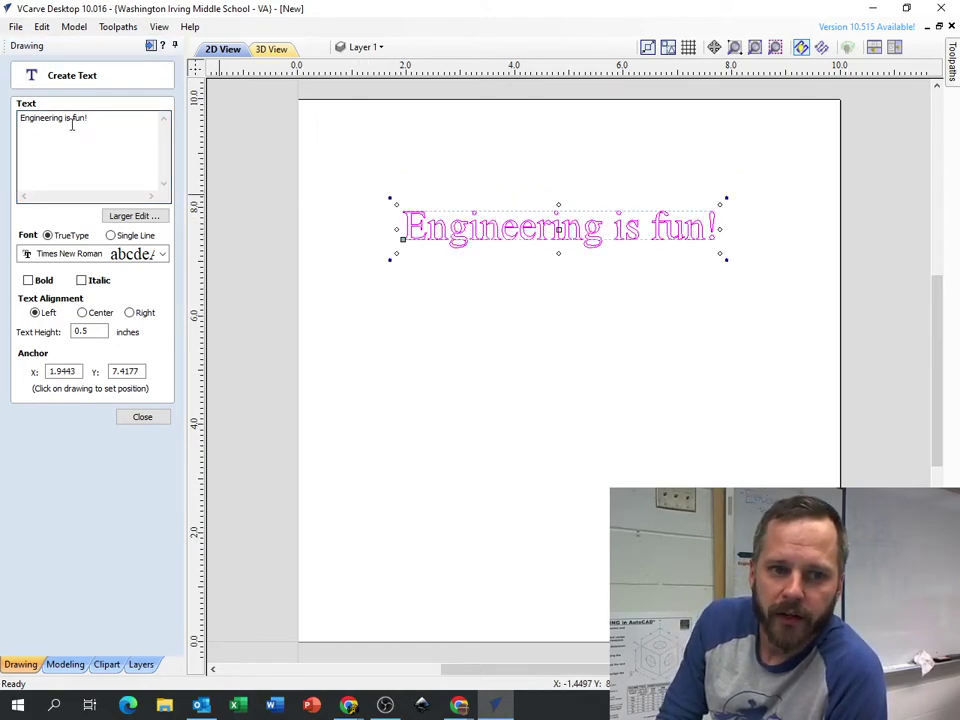
pyautogui.click(72, 124)
pyautogui.write('yjhgfjhgf')
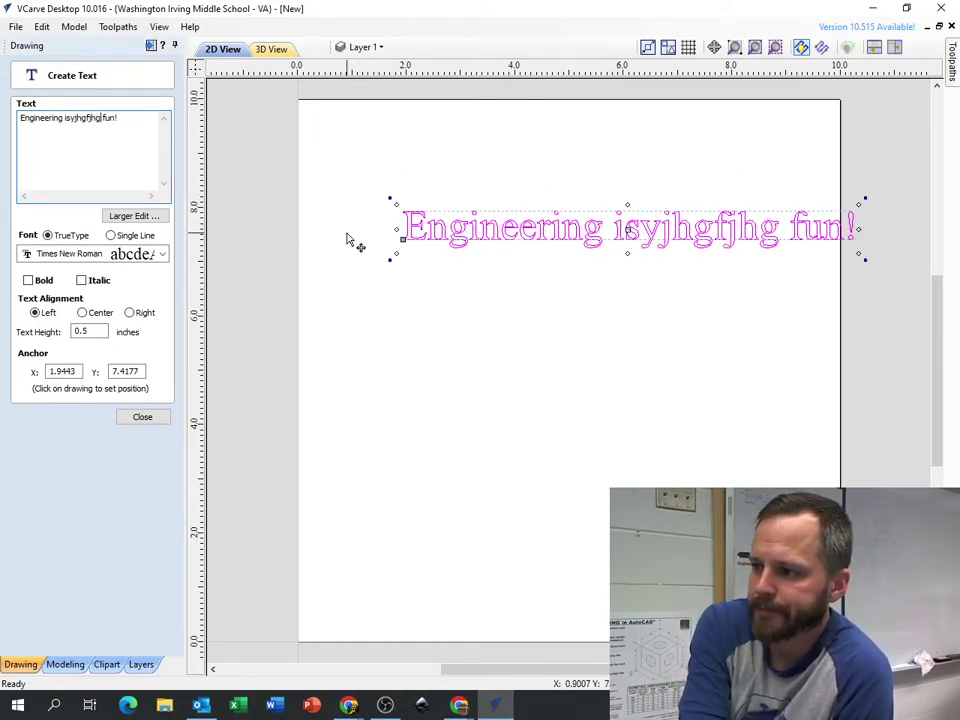
pyautogui.press('BackSpace')
pyautogui.press('BackSpace')
pyautogui.press('BackSpace')
pyautogui.press('BackSpace')
pyautogui.press('BackSpace')
pyautogui.press('BackSpace')
pyautogui.press('BackSpace')
pyautogui.press('BackSpace')
pyautogui.press('BackSpace')
pyautogui.press('BackSpace')
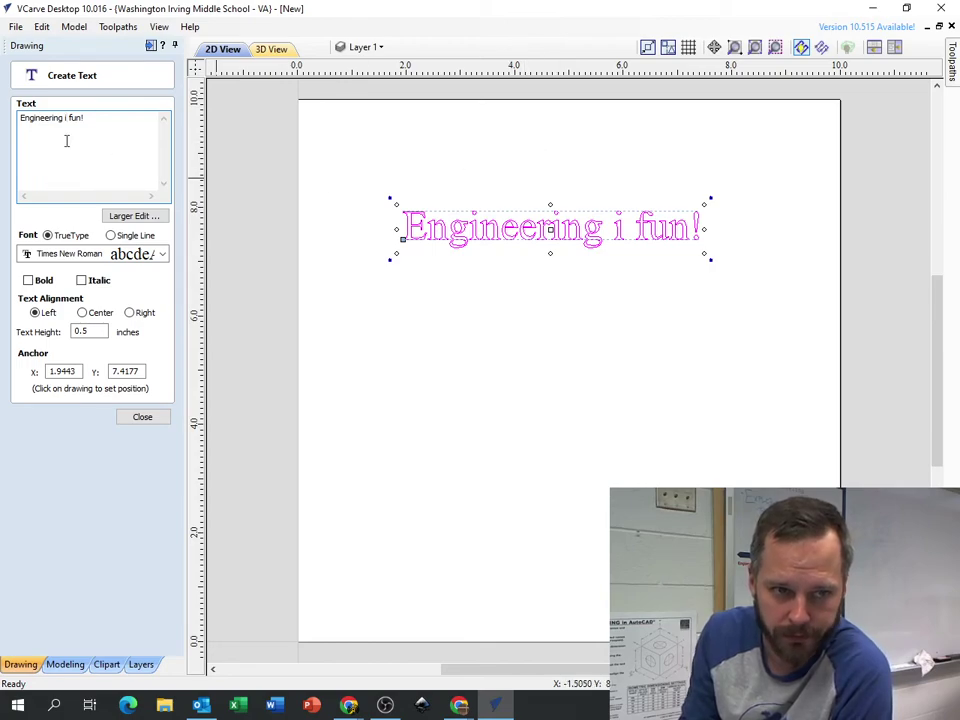
pyautogui.write('s')
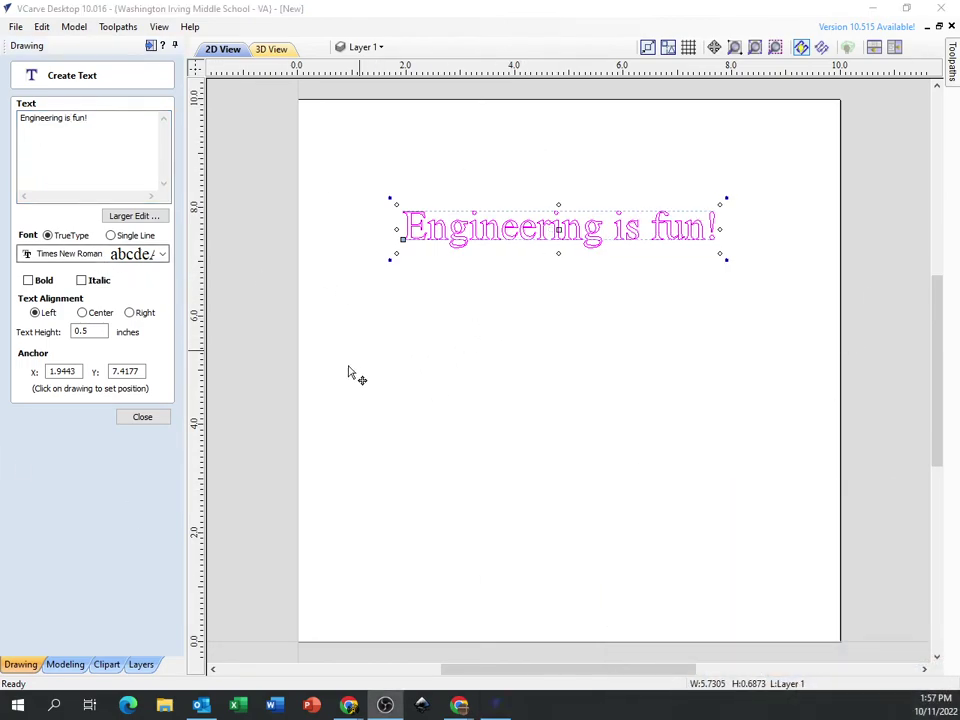
# - Finish the text entry, and move the text slightly down so its anchor is at about X 1.97, Y 7.12
pyautogui.click(144, 419)
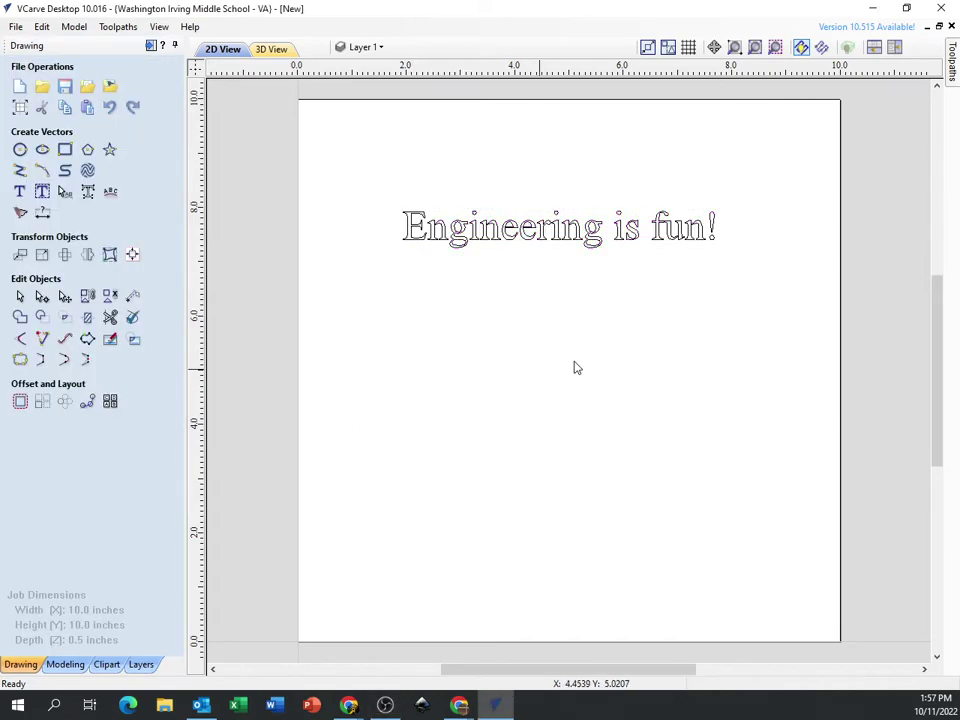
pyautogui.click(487, 218)
pyautogui.click(544, 271)
pyautogui.click(514, 244)
pyautogui.click(512, 251)
pyautogui.click(511, 245)
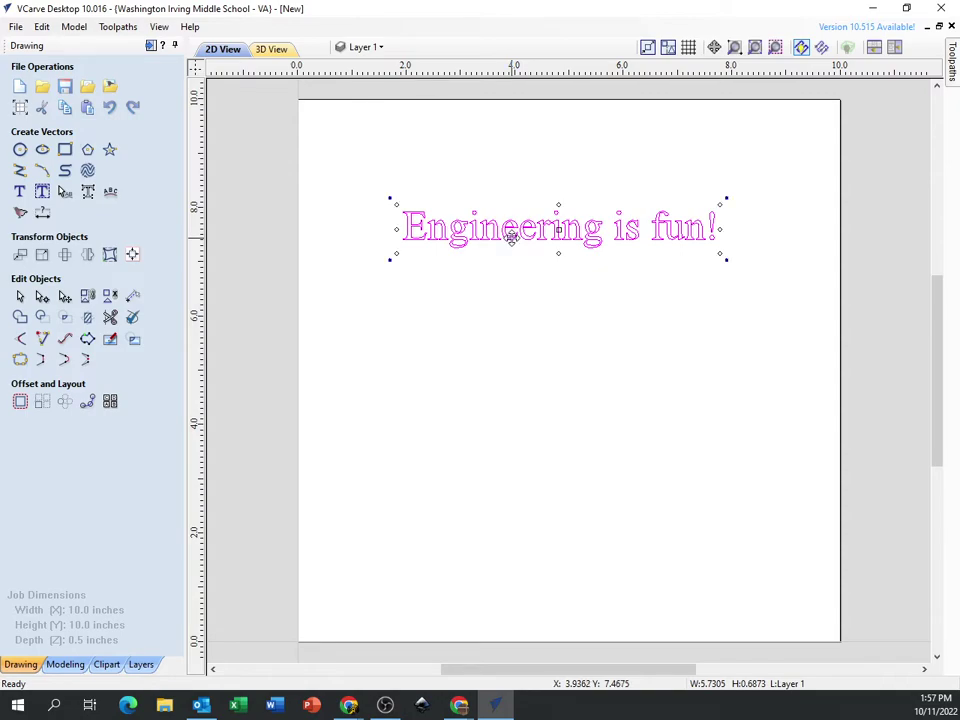
pyautogui.click(511, 271)
pyautogui.click(514, 247)
pyautogui.moveTo(512, 232)
pyautogui.mouseDown()
pyautogui.moveTo(523, 294)
pyautogui.moveTo(492, 237)
pyautogui.moveTo(500, 243)
pyautogui.mouseUp()
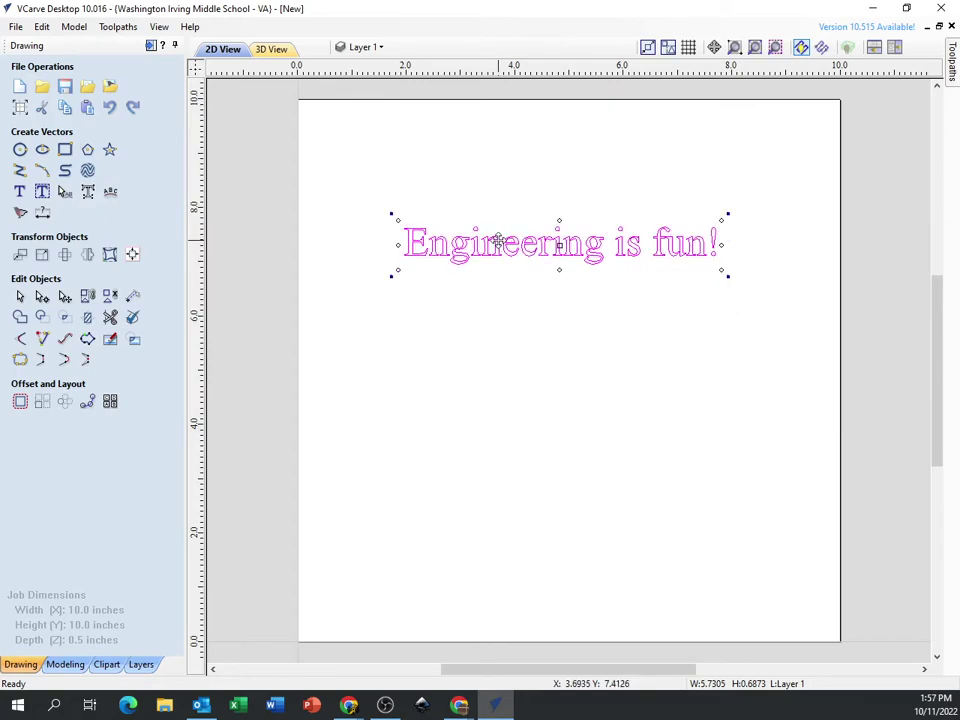
pyautogui.click(495, 243)
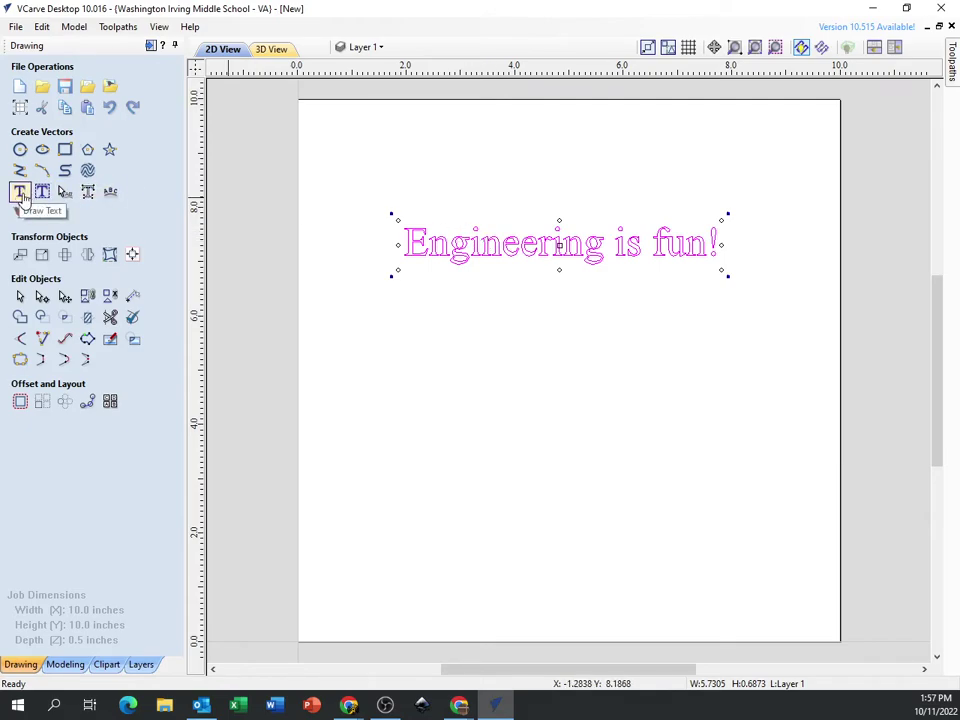
# - Reopen the "Engineering is fun!" text for editing and change its font to Rockwell Condensed
pyautogui.click(21, 193)
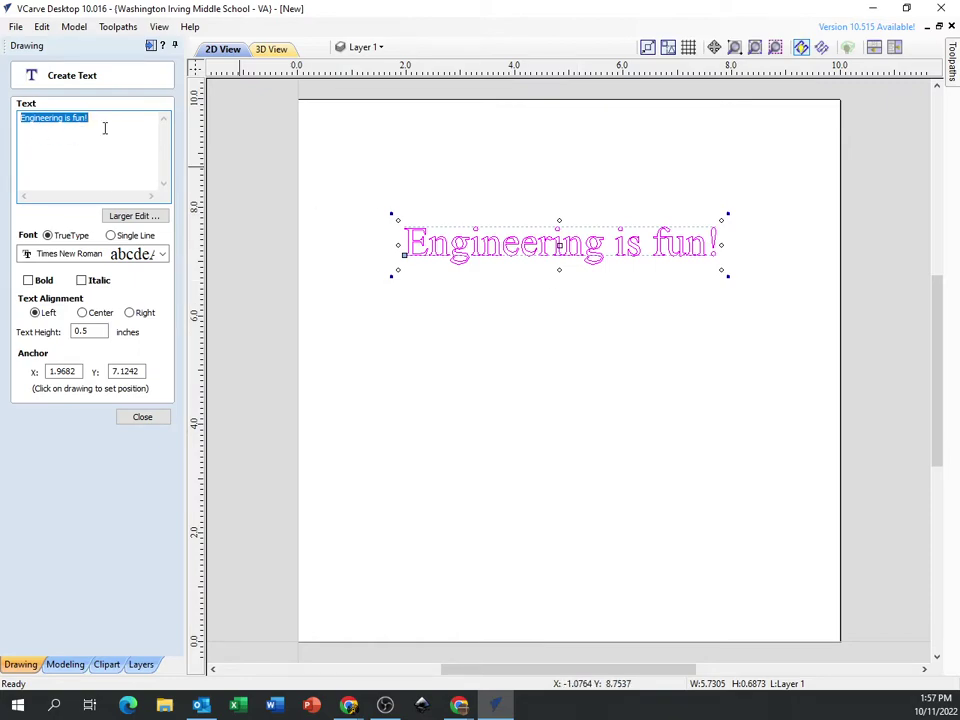
pyautogui.click(31, 256)
pyautogui.scroll(-5, 290, 378)
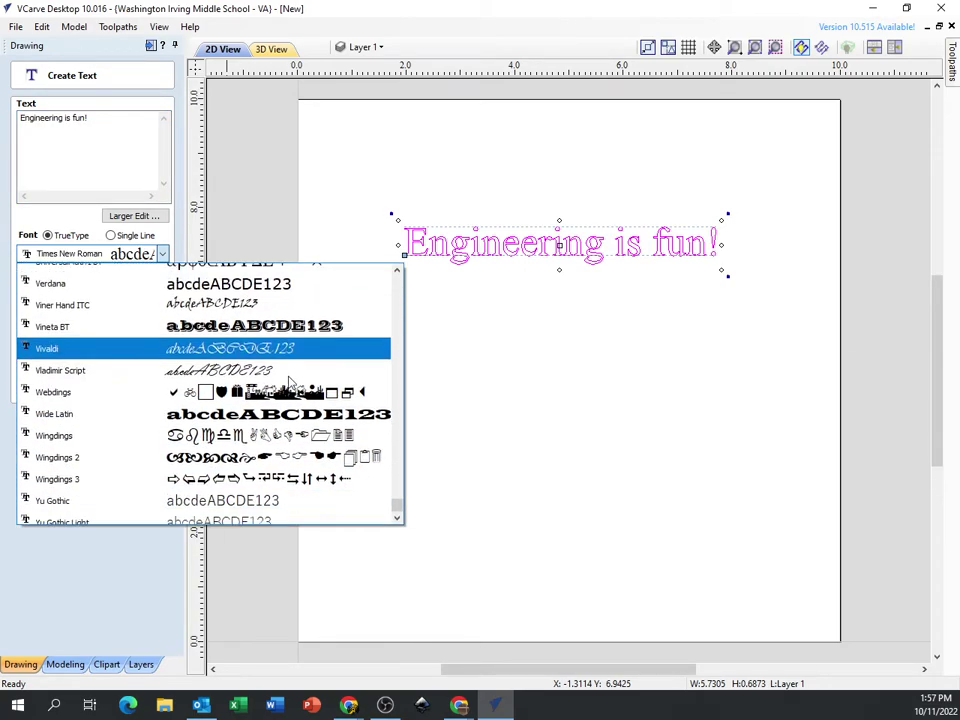
pyautogui.scroll(-2, 289, 384)
pyautogui.scroll(10, 240, 428)
pyautogui.scroll(5, 238, 426)
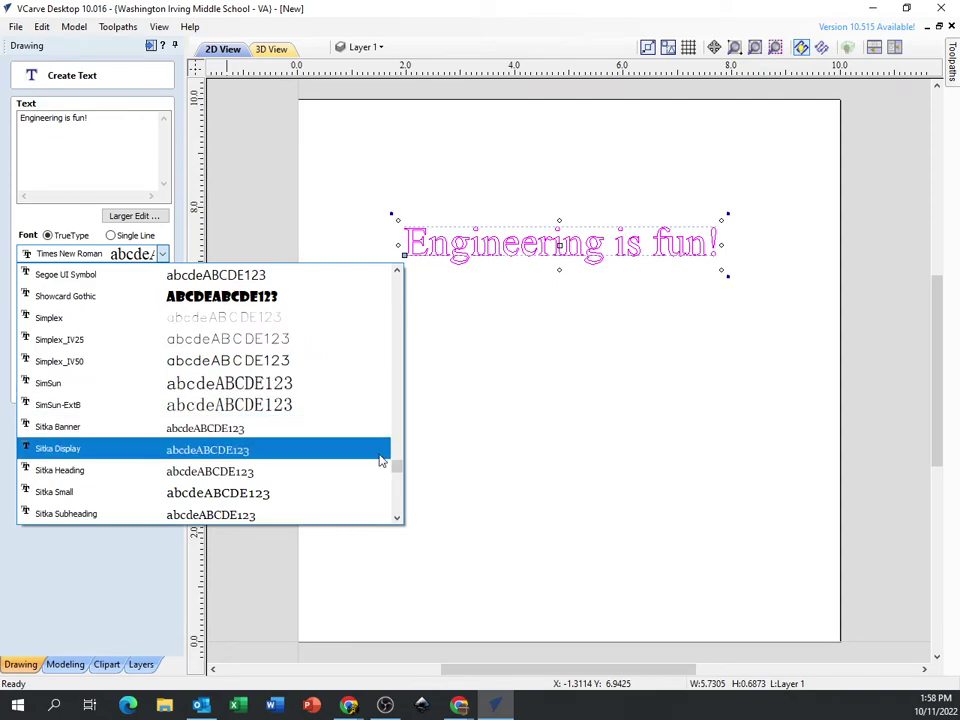
pyautogui.moveTo(396, 469)
pyautogui.mouseDown()
pyautogui.moveTo(396, 409)
pyautogui.moveTo(386, 422)
pyautogui.moveTo(396, 449)
pyautogui.mouseUp()
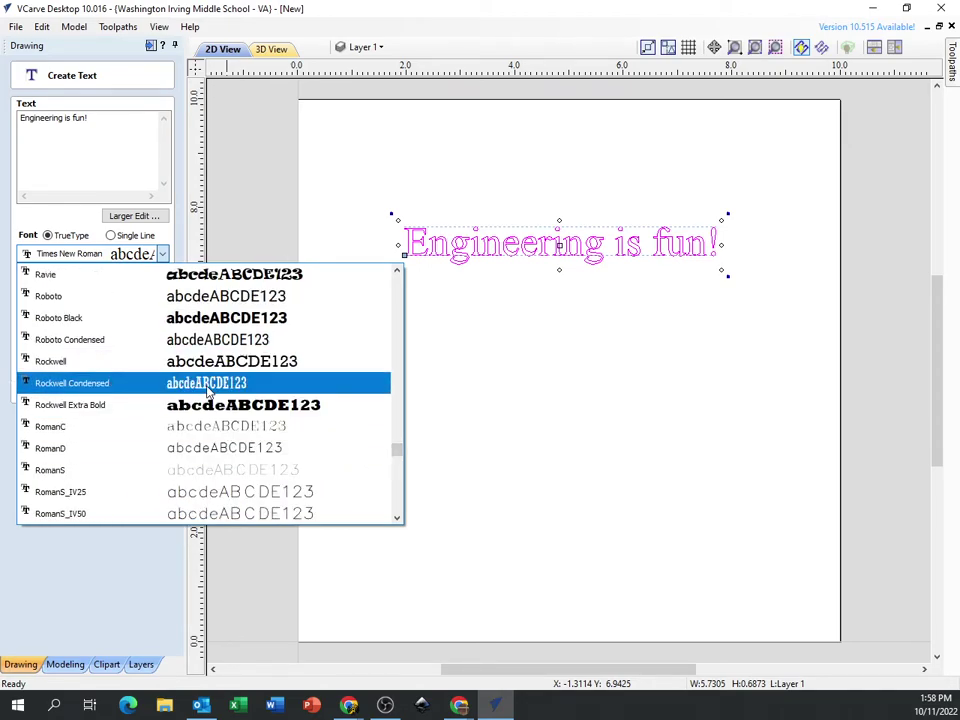
pyautogui.click(213, 390)
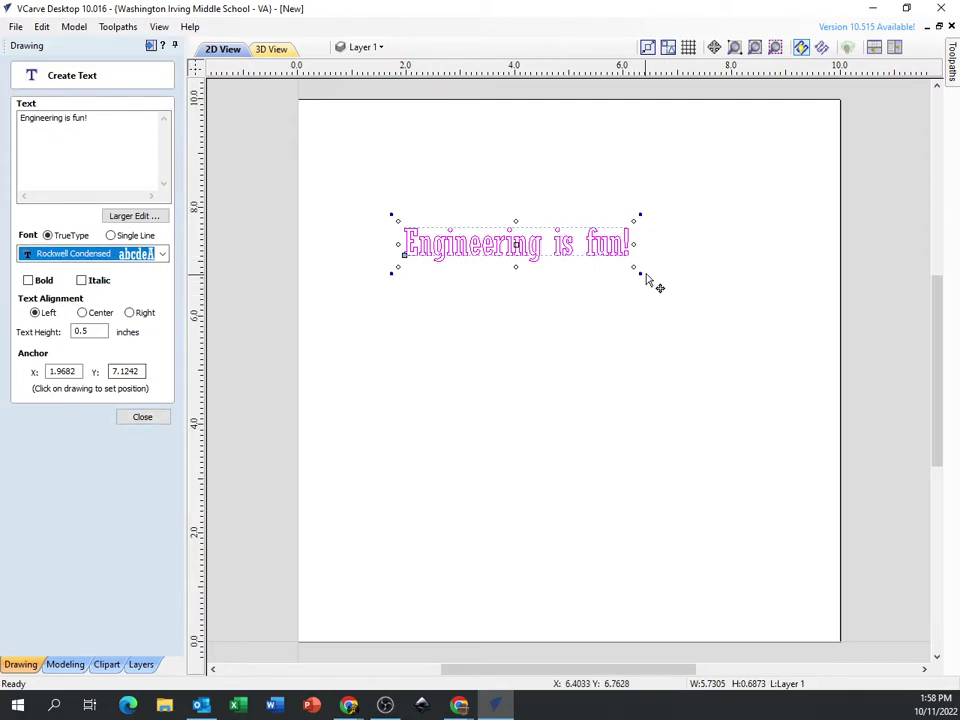
# - Set the text height to 1 inch and move the text so its anchor is at about X 1.11, Y 5.84
pyautogui.click(94, 331)
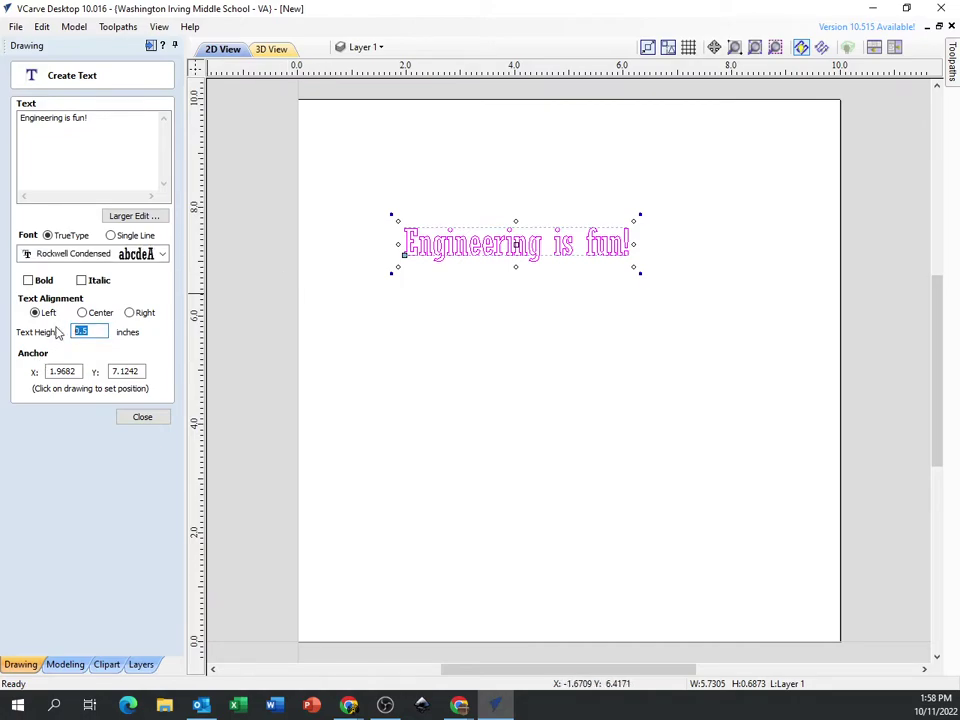
pyautogui.write('1')
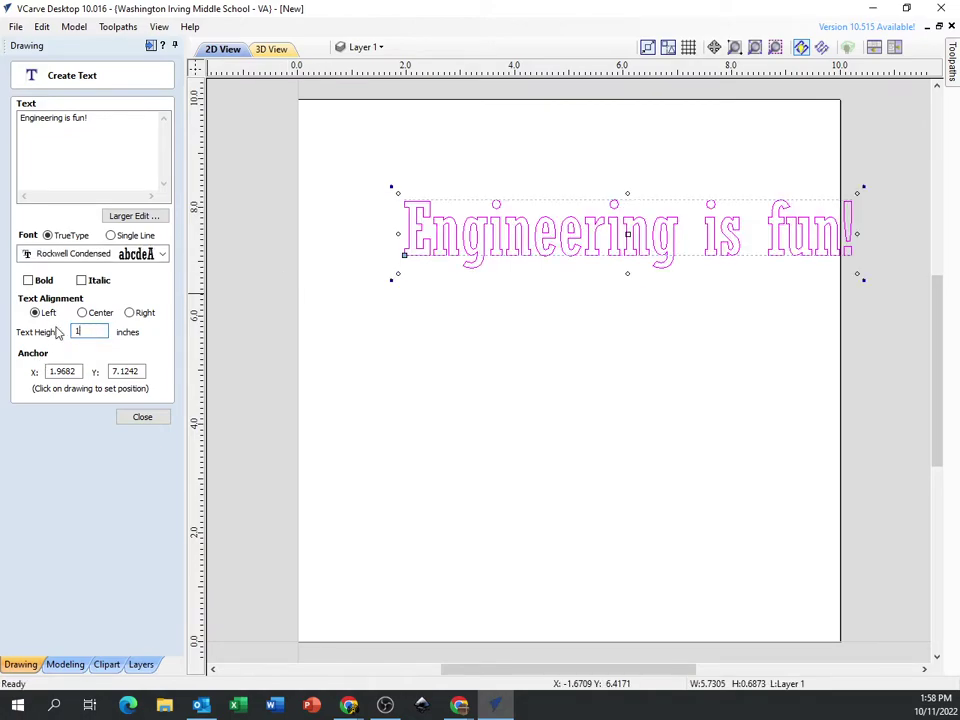
pyautogui.moveTo(424, 253); pyautogui.dragTo(378, 322)
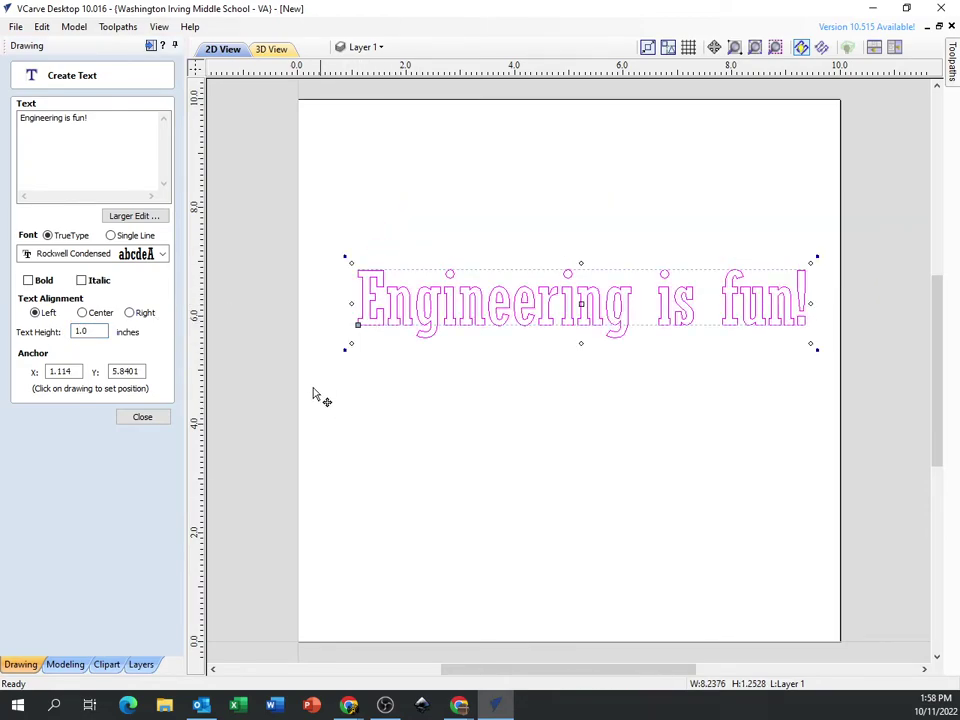
# - Try the center and right text alignments, and restore left alignment
pyautogui.click(83, 314)
pyautogui.click(131, 314)
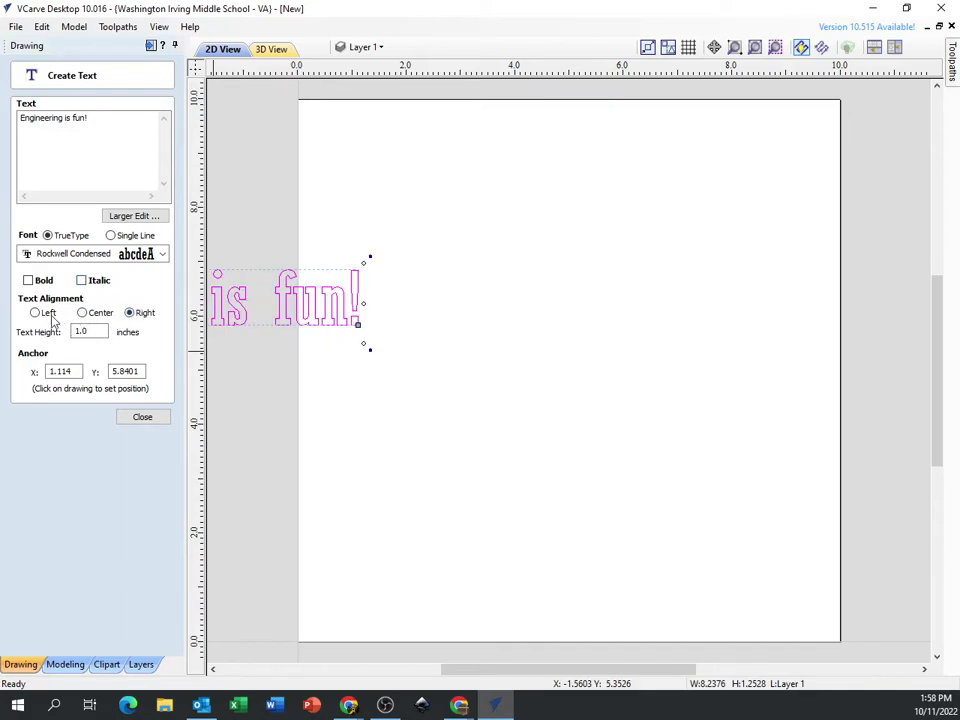
pyautogui.click(36, 313)
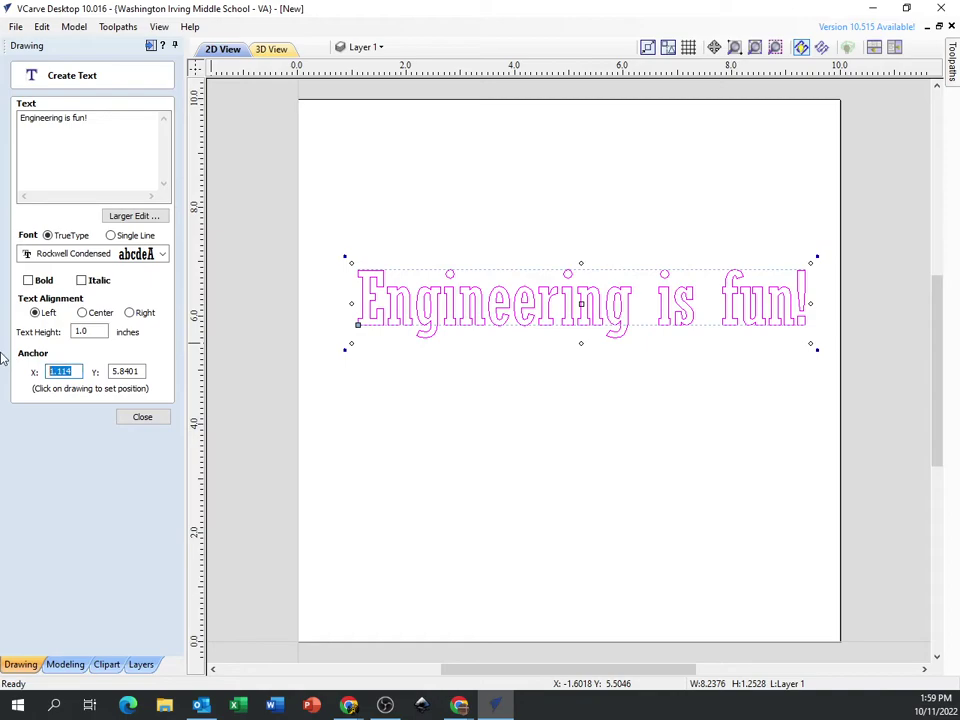
# - Set the text's anchor to X 2, Y 3 and finish the text edit
pyautogui.write('2')
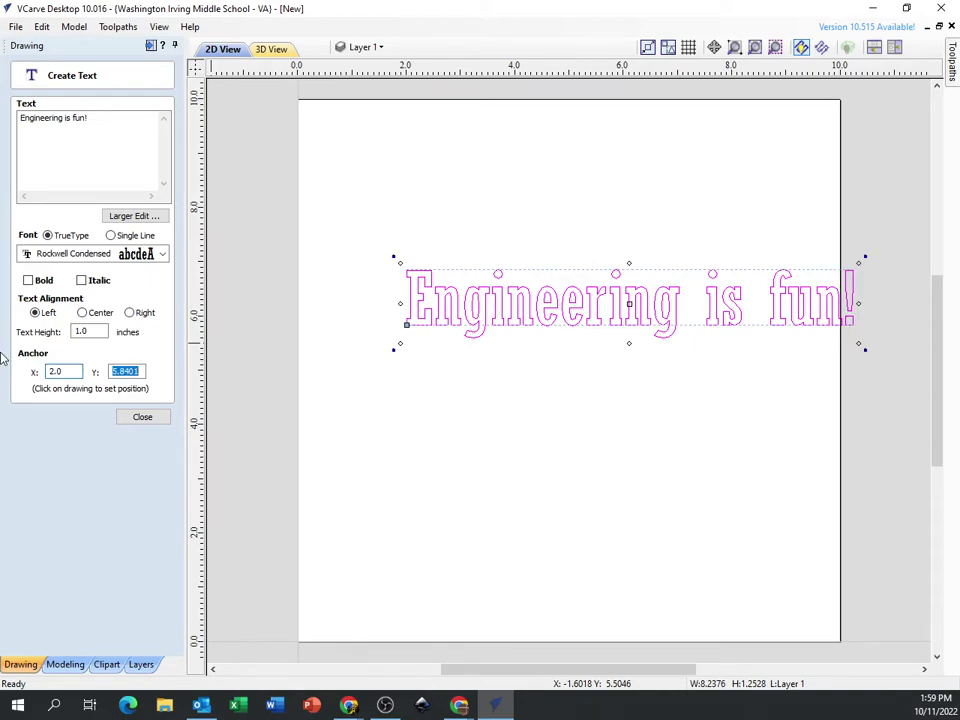
pyautogui.write('3')
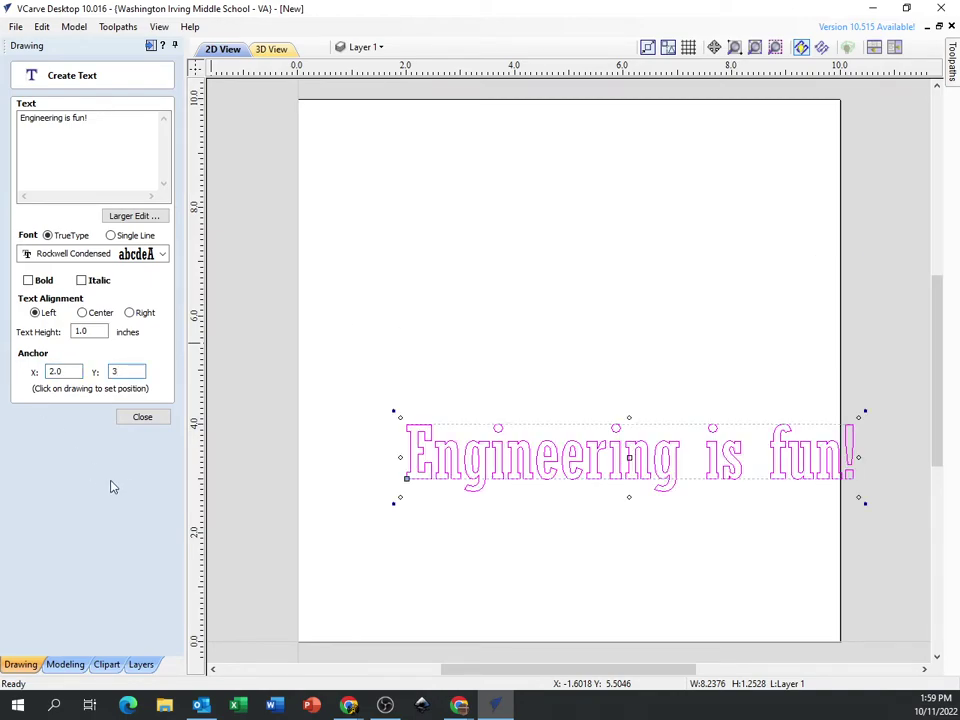
pyautogui.click(143, 418)
# - Move the text up into the upper part of the material, with its lower-left corner at about X 1, Y 7
pyautogui.click(410, 458)
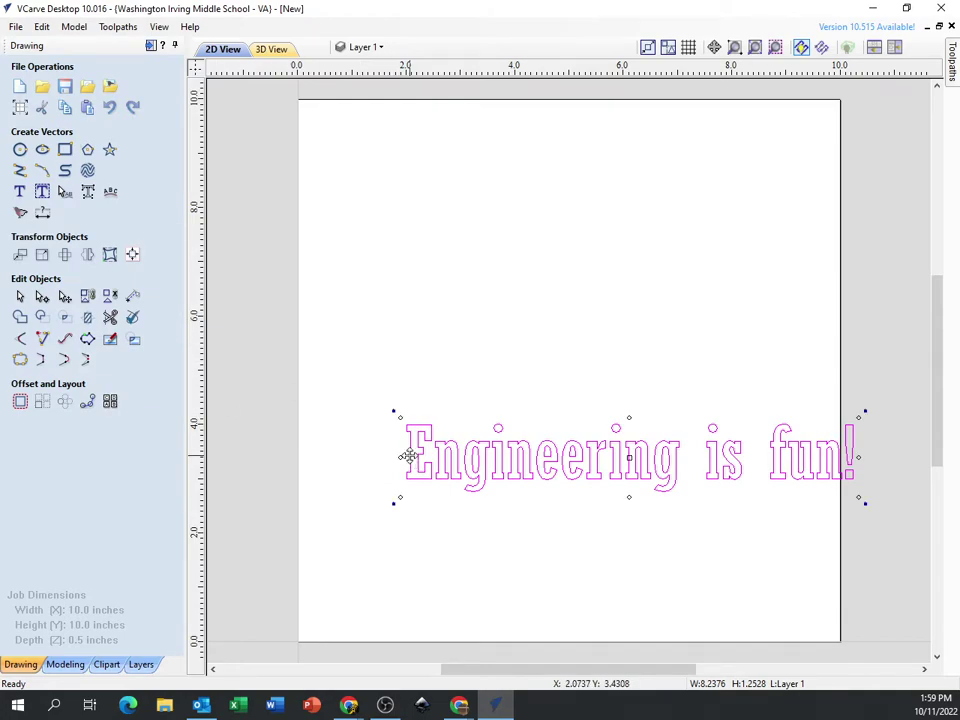
pyautogui.click(412, 440)
pyautogui.moveTo(412, 440); pyautogui.dragTo(360, 318)
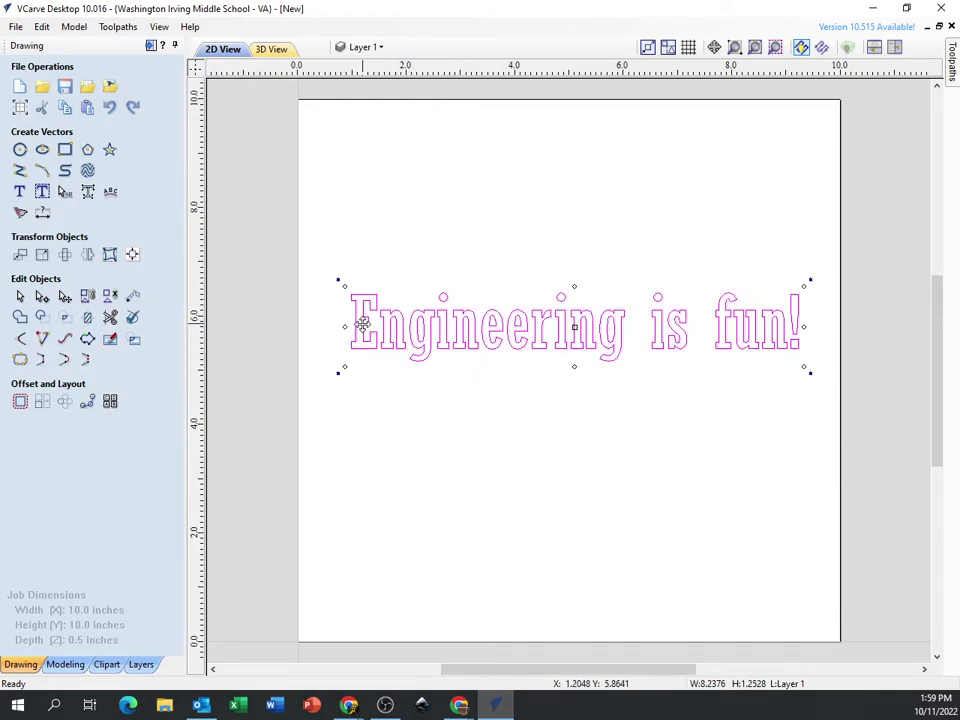
pyautogui.moveTo(548, 347); pyautogui.dragTo(532, 256)
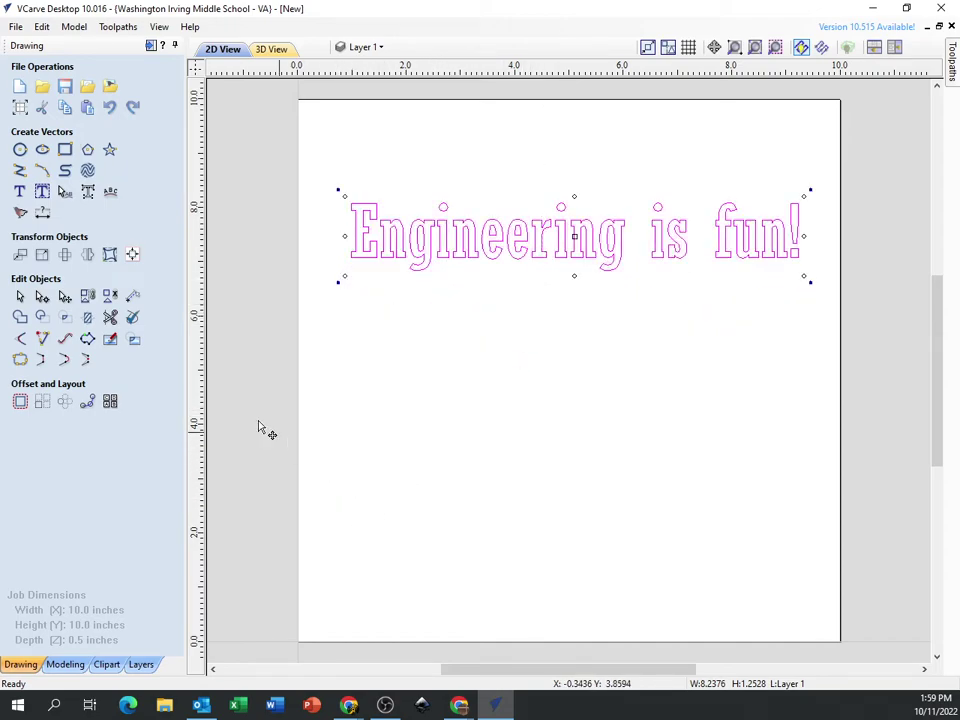
# - Draw a downward-bulging three-point arc below the text from about X 1, Y 3.93 to X 8.53, Y 3.93, about 1.96 inches deep
pyautogui.click(43, 172)
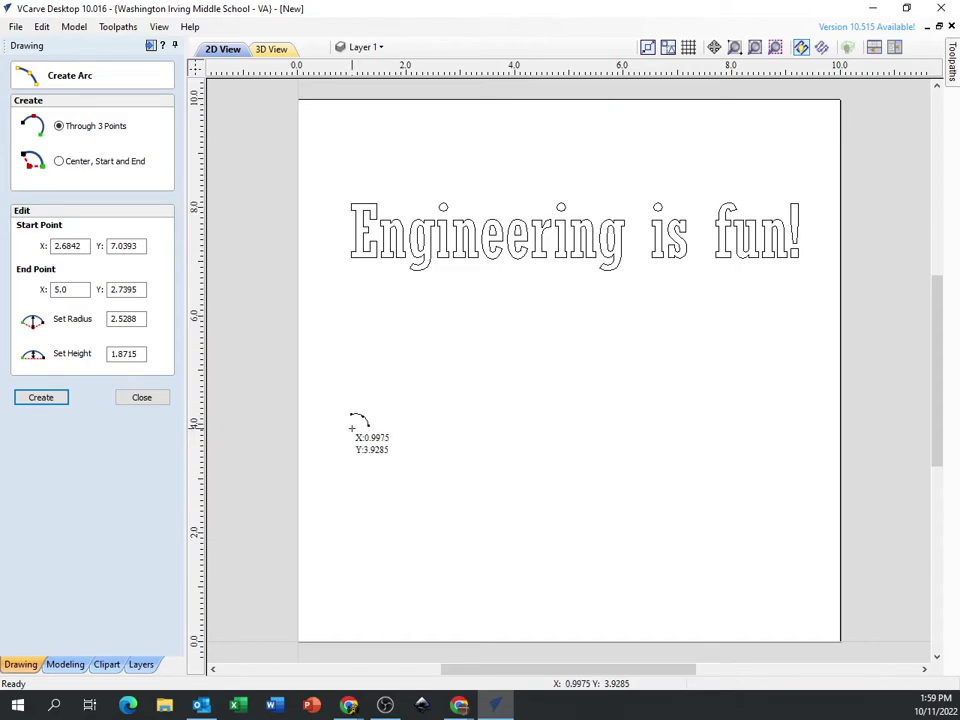
pyautogui.moveTo(351, 428); pyautogui.dragTo(761, 428)
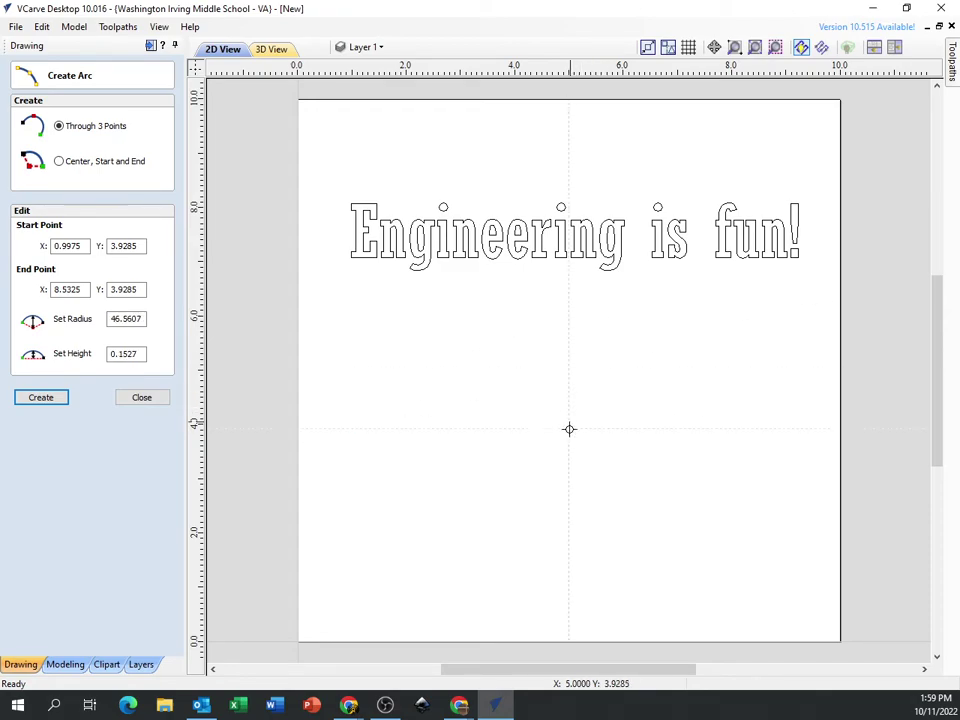
pyautogui.click(565, 535)
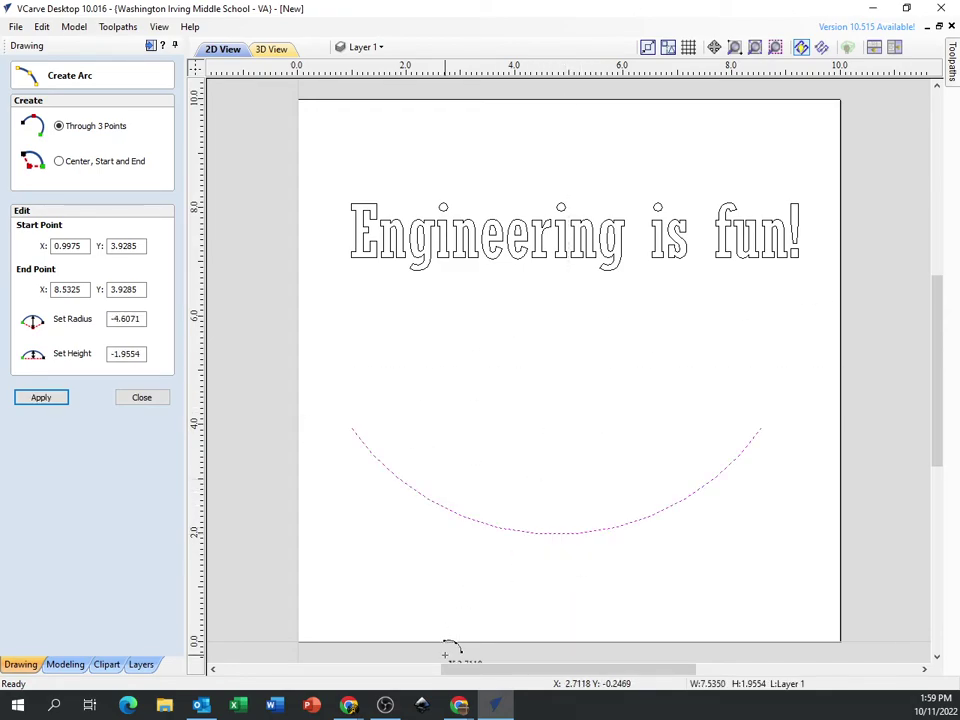
pyautogui.click(146, 398)
pyautogui.click(470, 560)
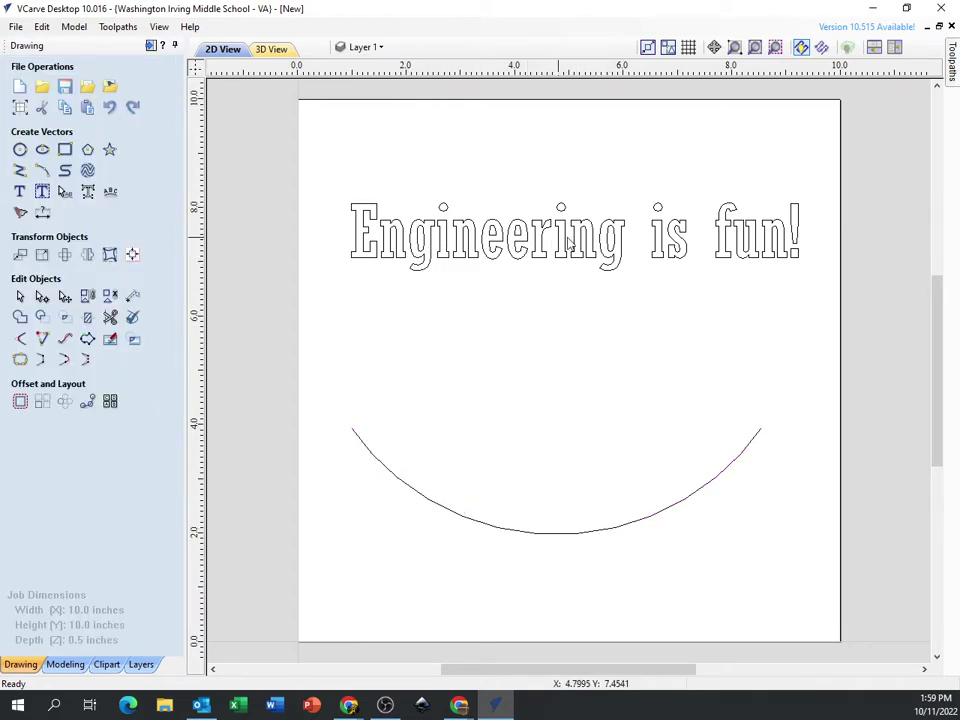
# - Select the "Engineering is fun!" text together with the arc and wrap the text onto it with Text On A Curve
pyautogui.click(111, 192)
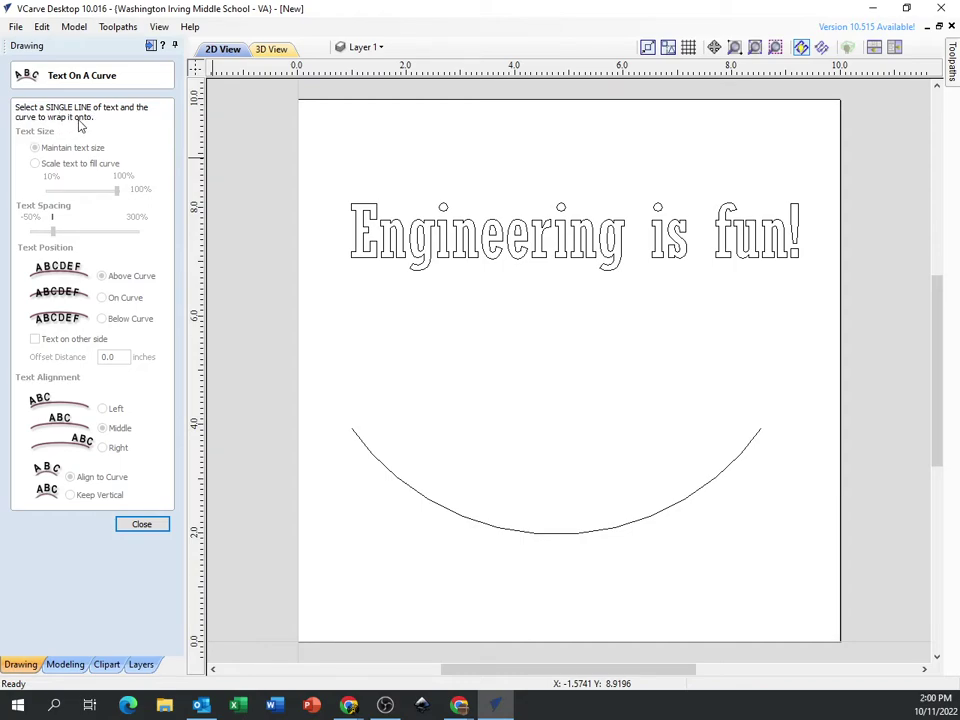
pyautogui.click(141, 523)
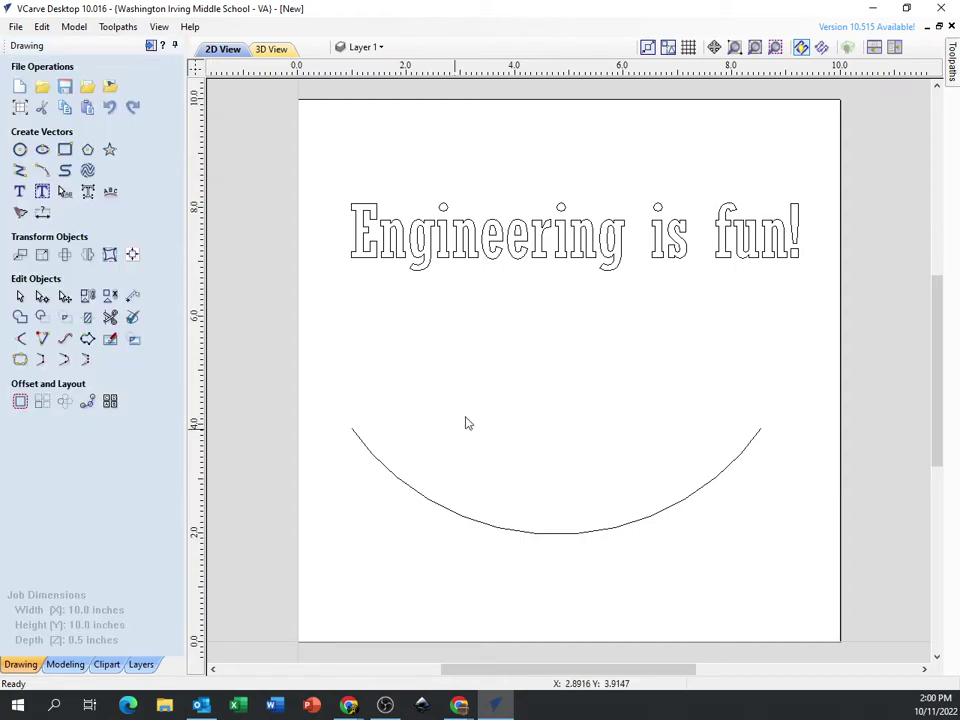
pyautogui.click(478, 258)
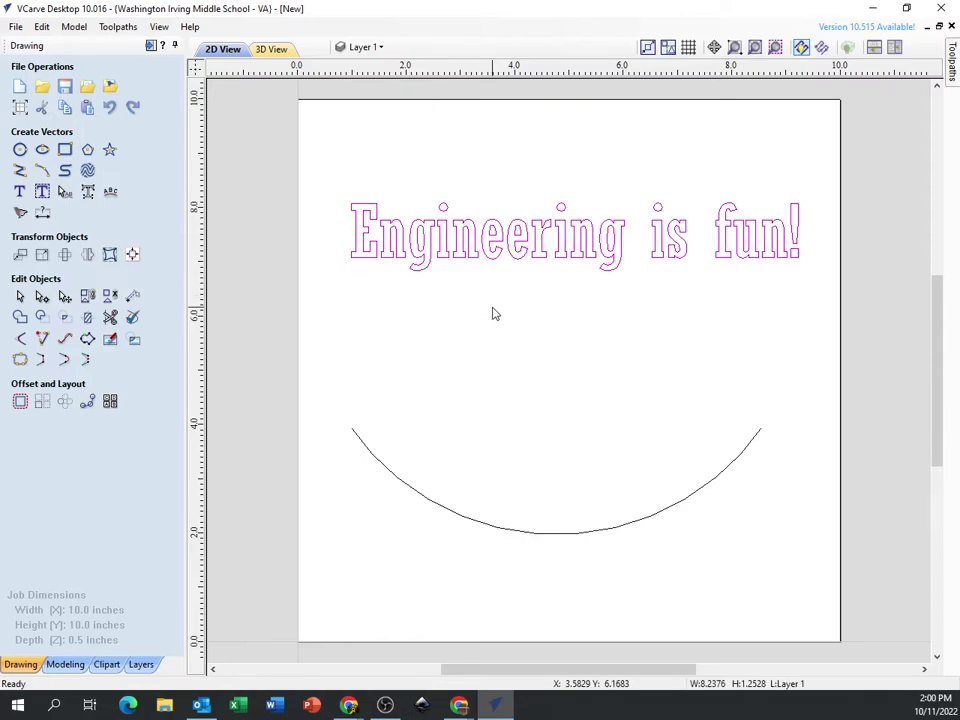
pyautogui.keyDown('shift'); pyautogui.click(511, 536); pyautogui.keyUp('shift')
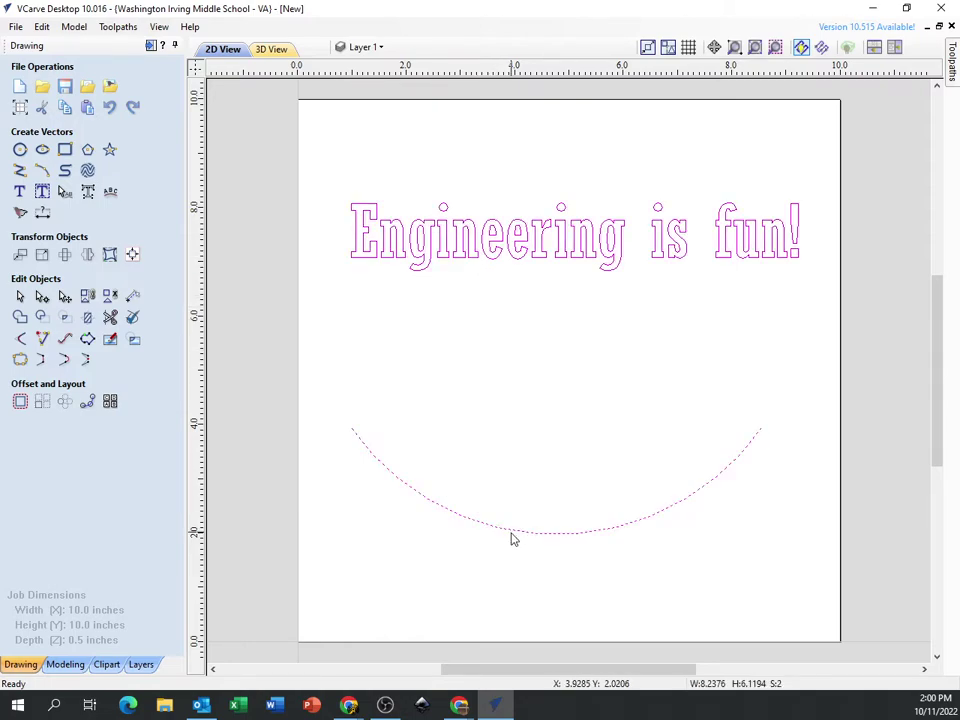
pyautogui.click(490, 392)
pyautogui.click(481, 258)
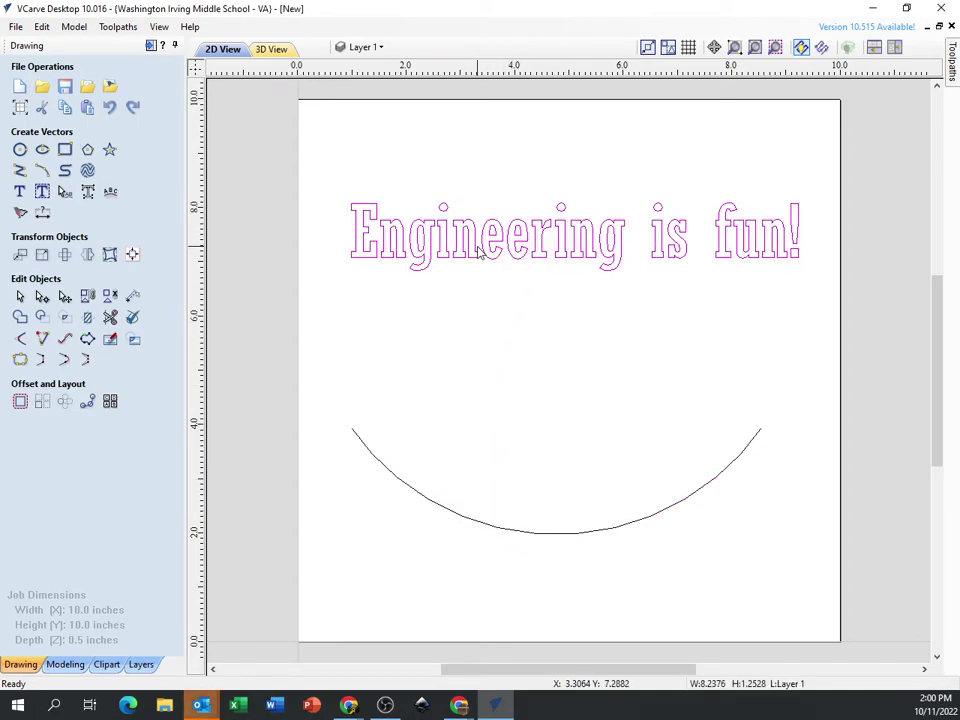
pyautogui.keyDown('shift'); pyautogui.click(455, 513); pyautogui.keyUp('shift')
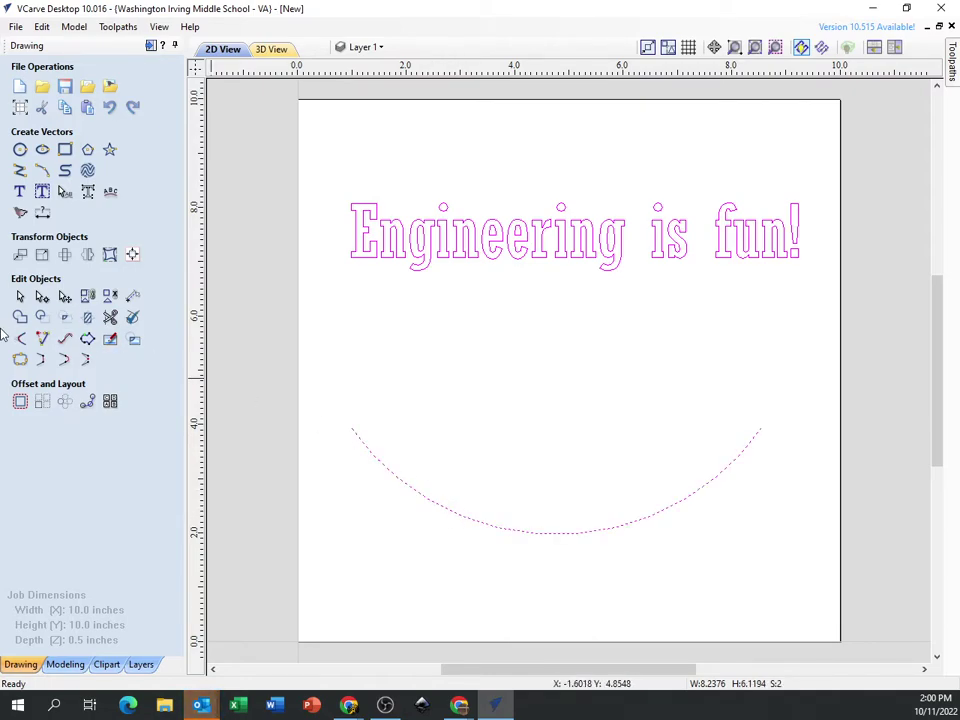
pyautogui.click(110, 192)
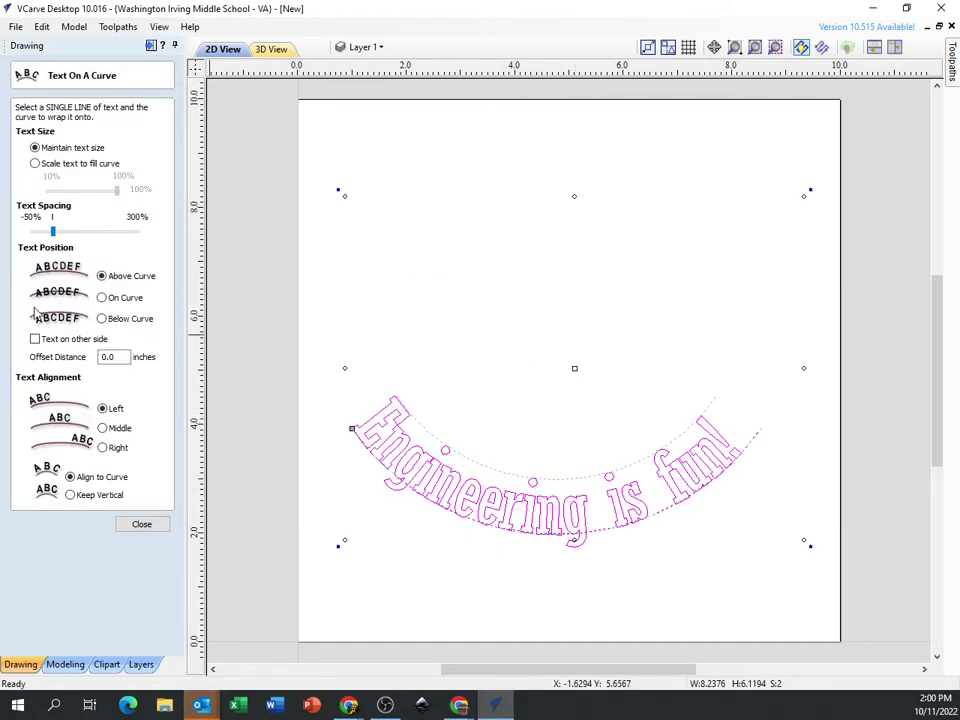
# - Tighten the curved text's spacing slightly, and try the On Curve and Below Curve text positions
pyautogui.moveTo(54, 230)
pyautogui.mouseDown()
pyautogui.moveTo(107, 236)
pyautogui.moveTo(58, 238)
pyautogui.mouseUp()
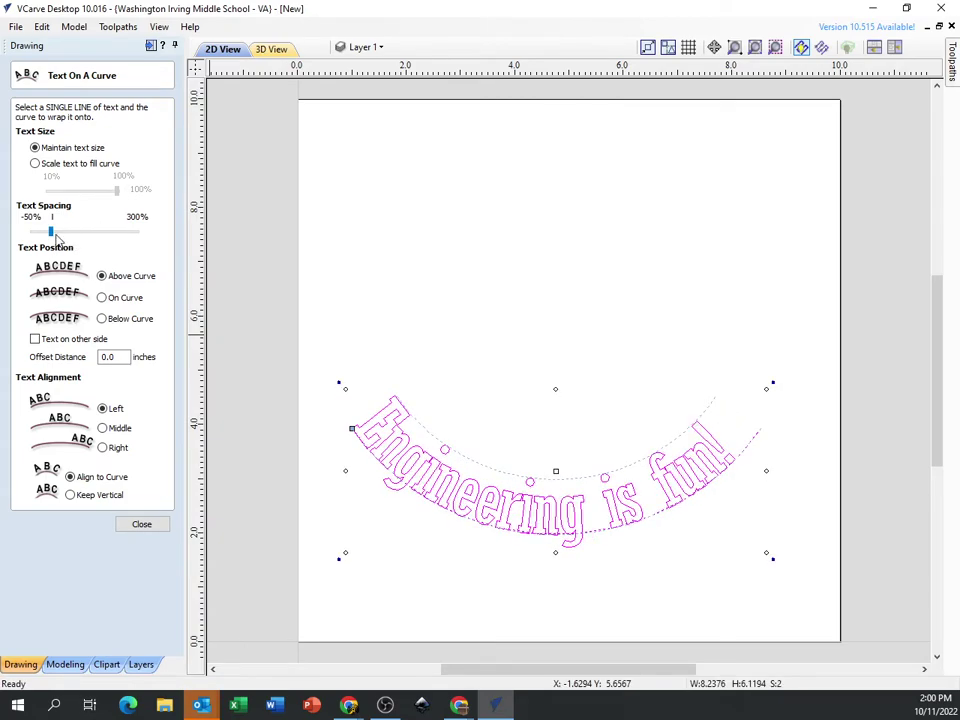
pyautogui.click(104, 297)
pyautogui.click(118, 318)
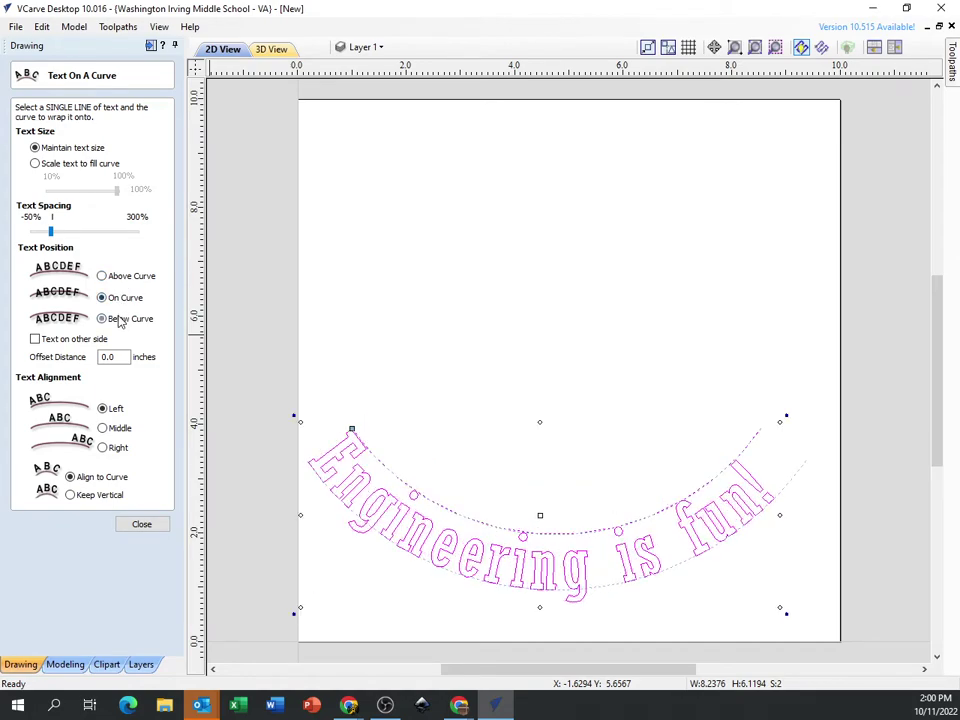
# - Try the middle and right alignments along the curve, and return the text to left alignment
pyautogui.click(120, 428)
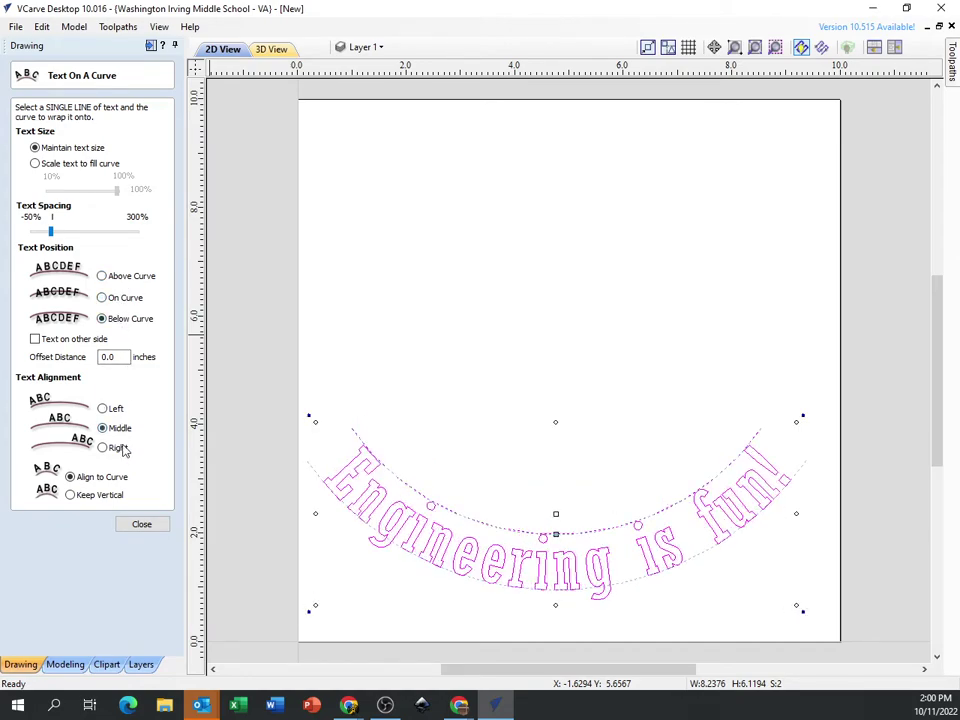
pyautogui.click(120, 448)
pyautogui.click(112, 409)
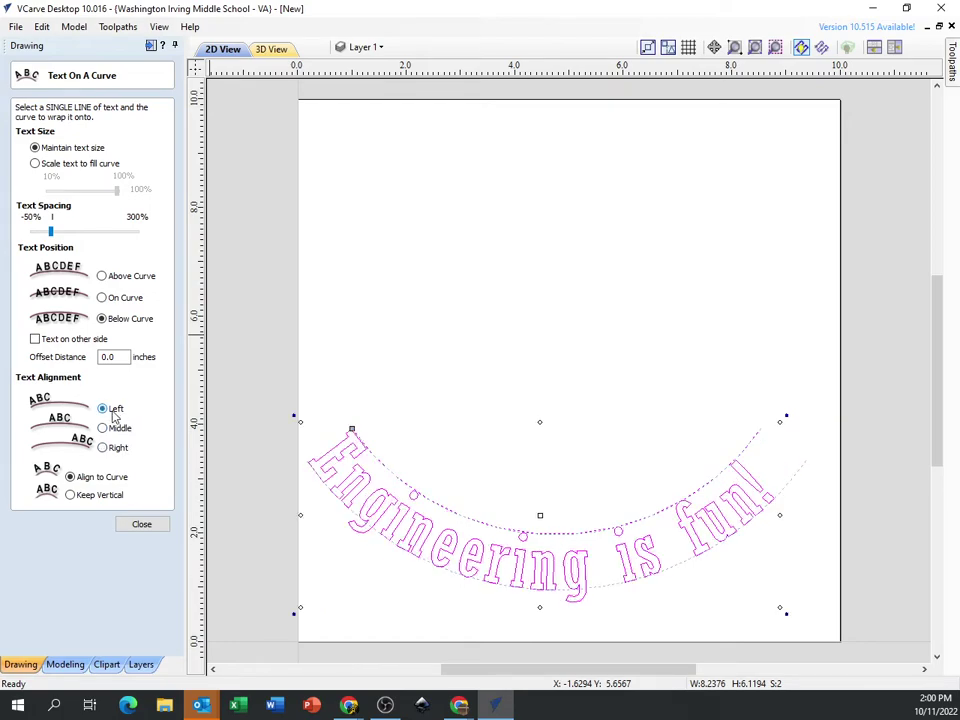
# - Try placing the text on the other side of the curve and keeping its letters vertical, restoring each original option
pyautogui.click(36, 339)
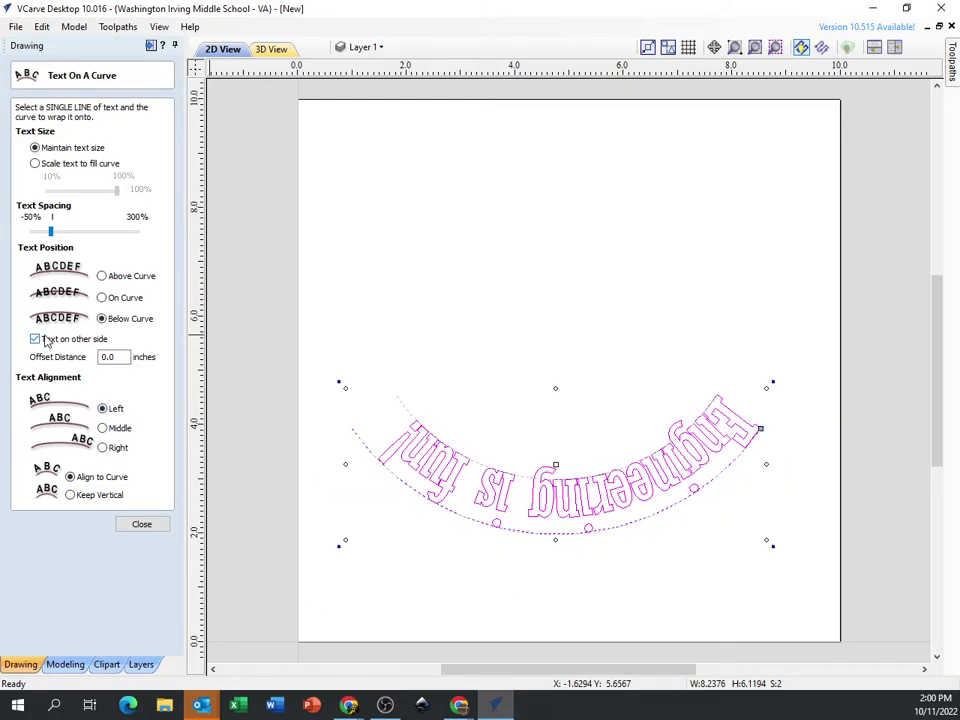
pyautogui.click(36, 339)
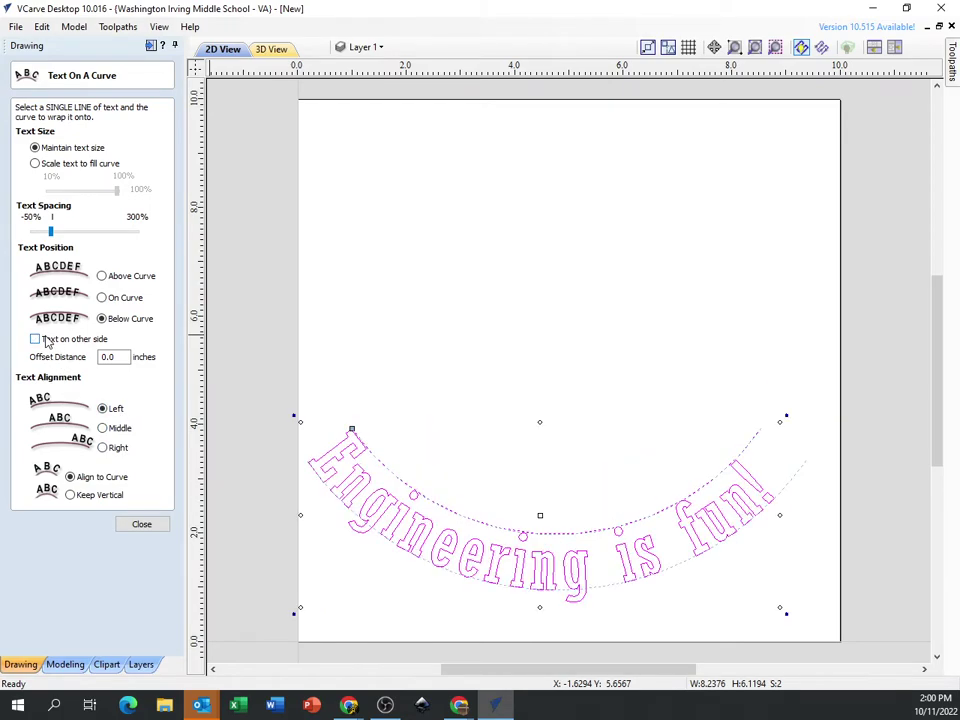
pyautogui.click(71, 495)
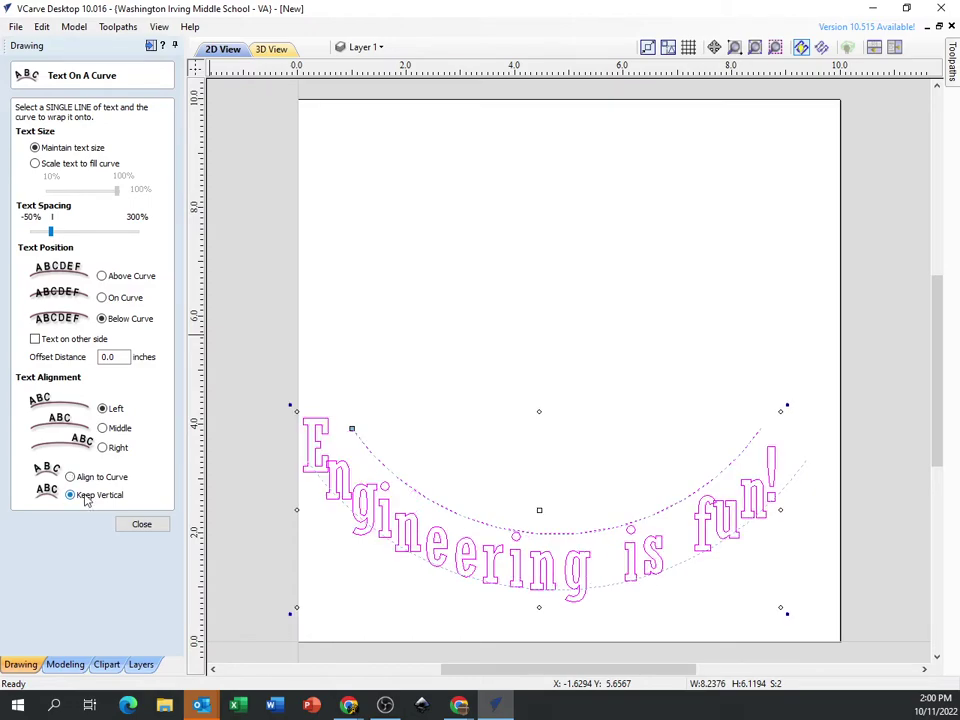
pyautogui.click(88, 477)
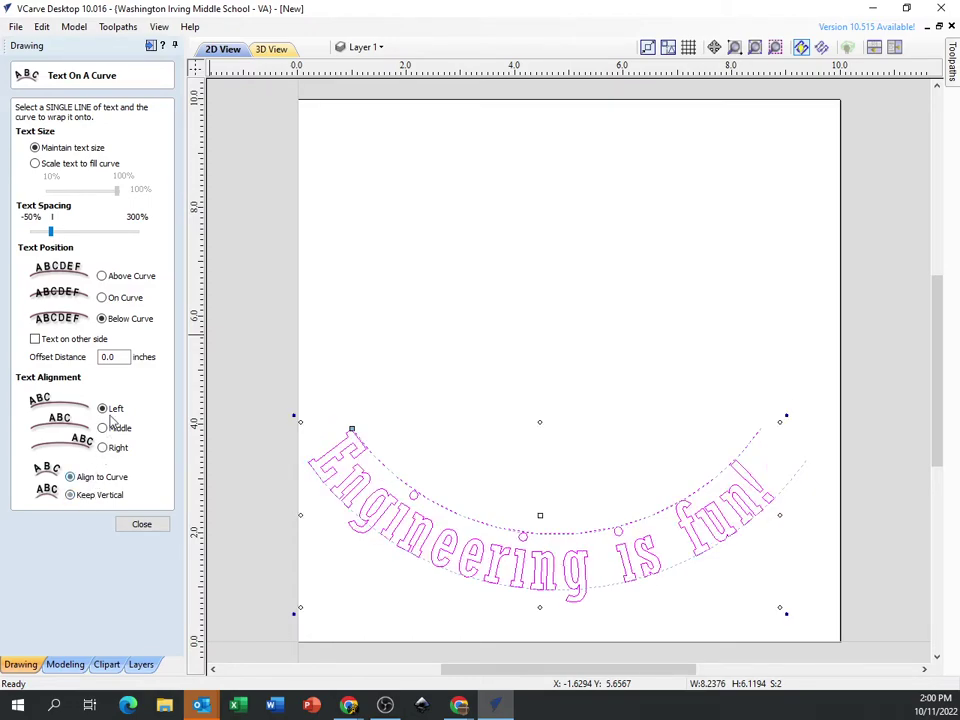
# - Place the text above the curve, widen its spacing to about the middle of the range, and finish the curve wrapping
pyautogui.click(132, 275)
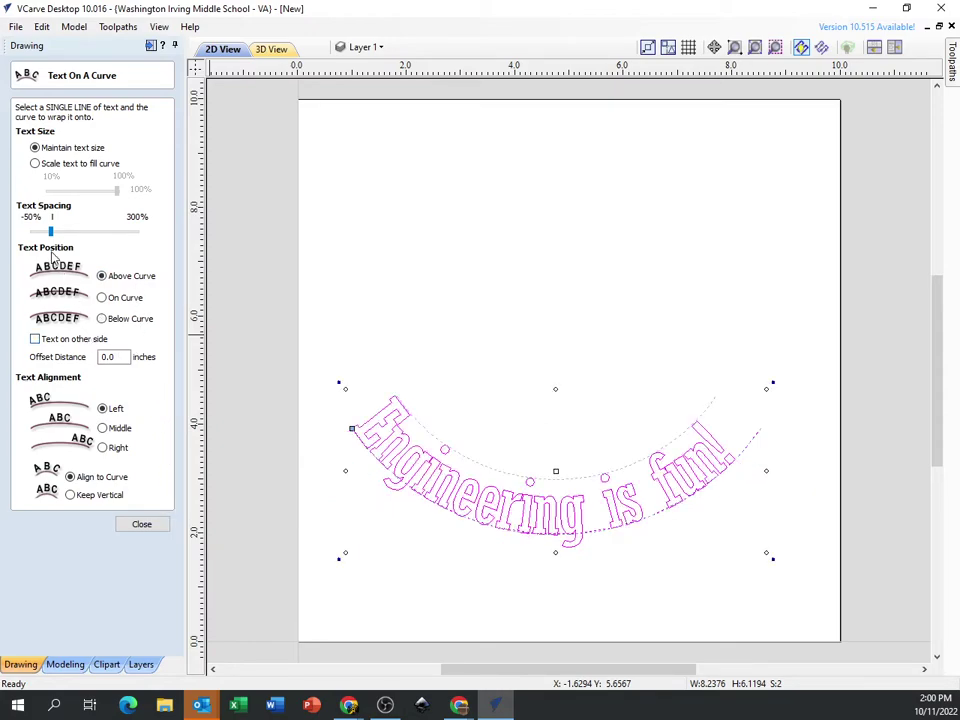
pyautogui.moveTo(58, 232); pyautogui.dragTo(83, 234)
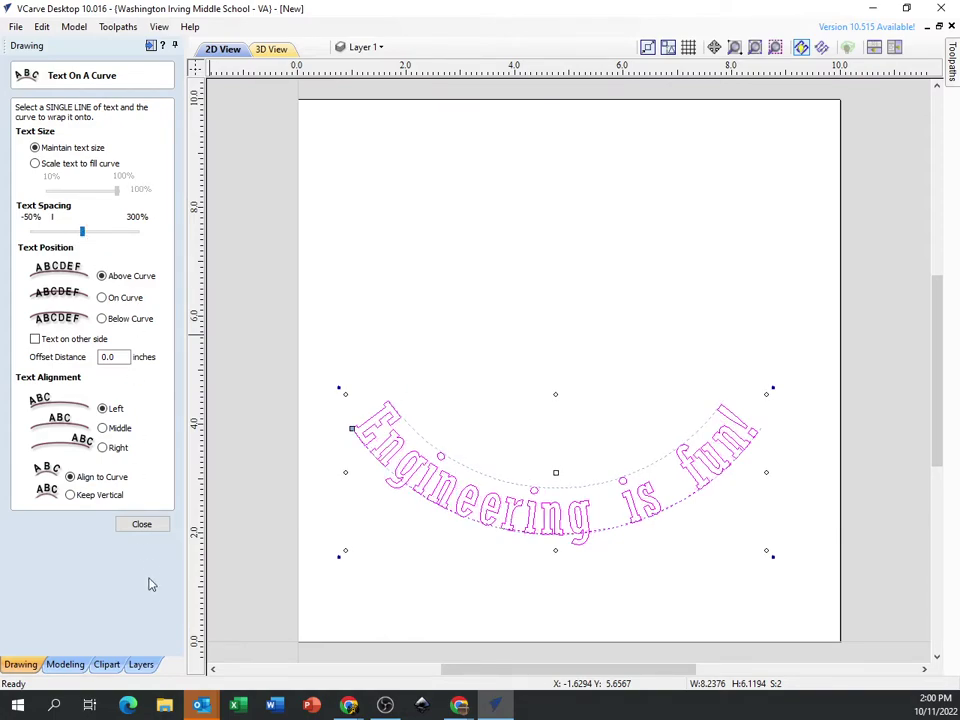
pyautogui.click(141, 524)
# - Select only the arc beneath the curved text and delete it
pyautogui.click(598, 550)
pyautogui.click(600, 536)
pyautogui.click(600, 536)
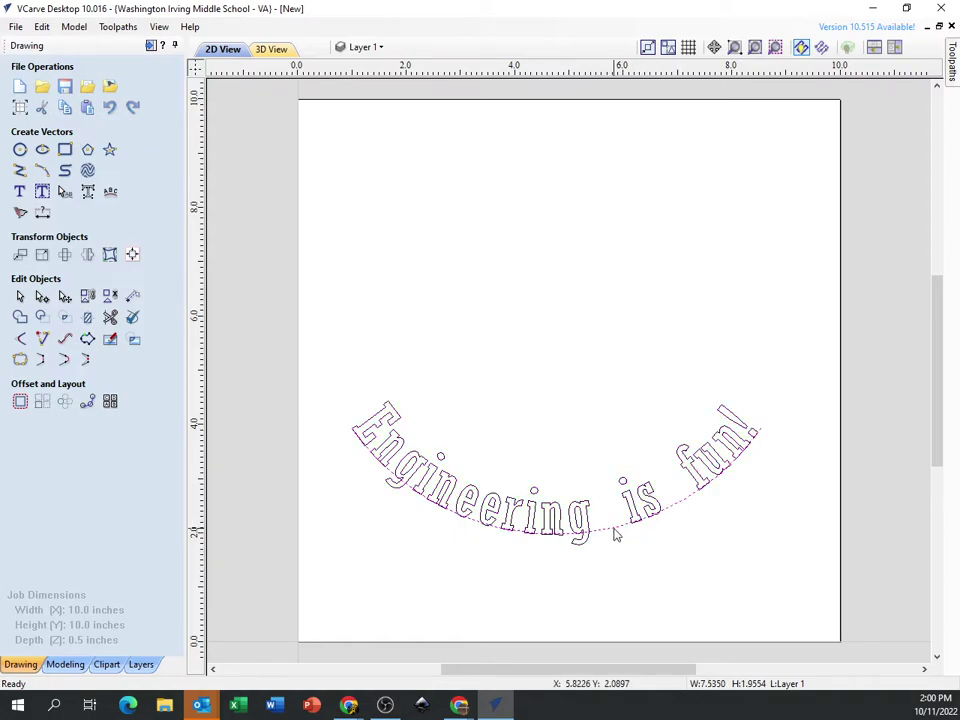
pyautogui.press('Delete')
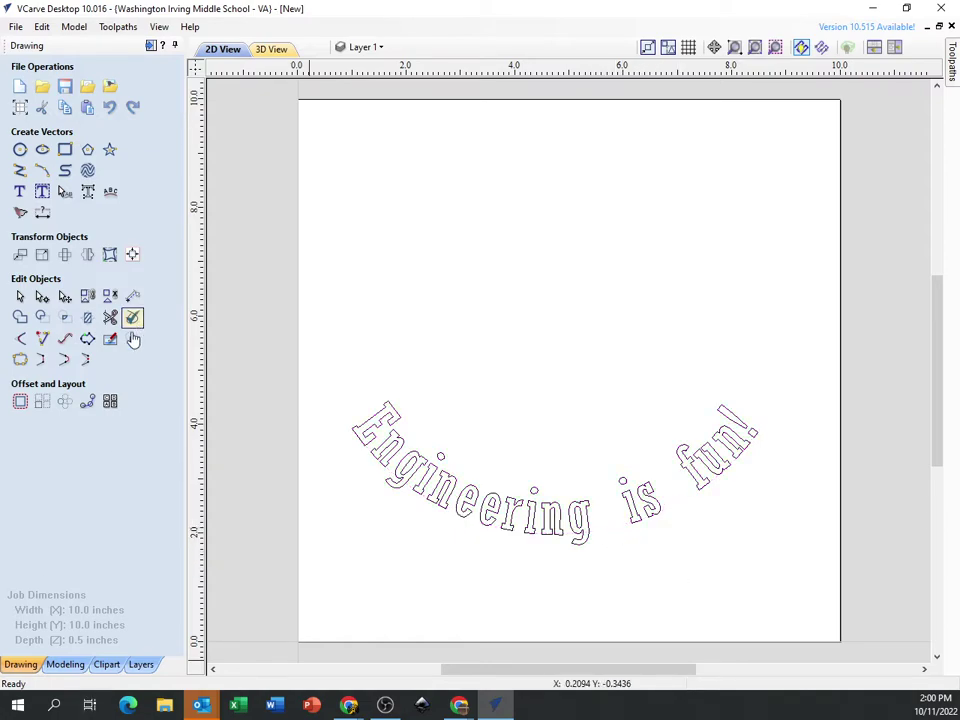
# - Reopen the curved text for editing, erase its last letters and retype them so it reads "Engineering is fun!"
pyautogui.click(505, 530)
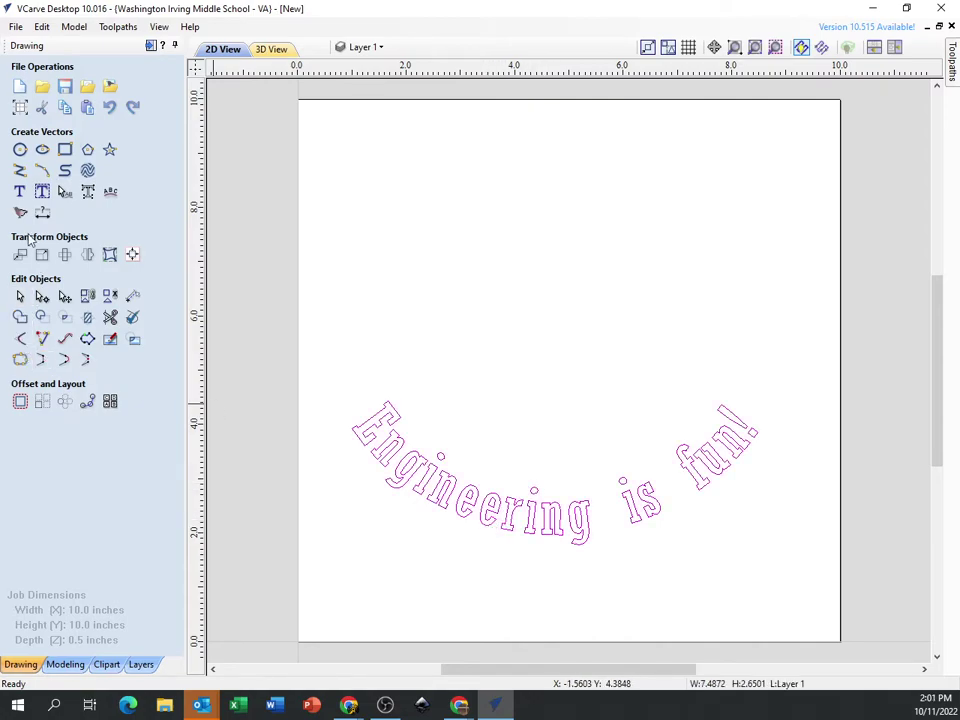
pyautogui.click(20, 191)
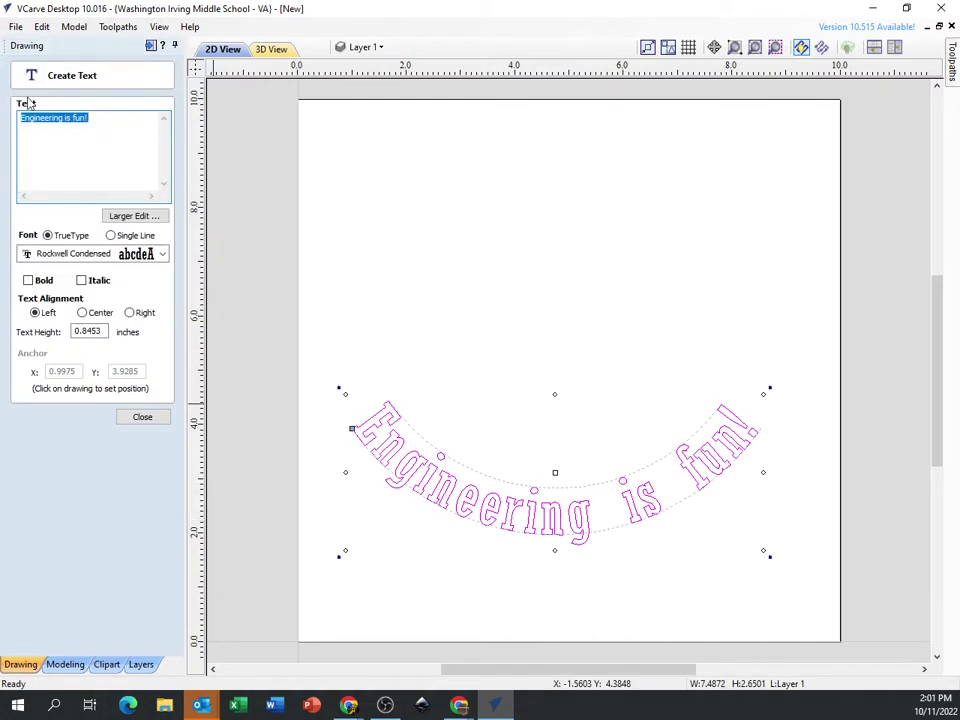
pyautogui.click(109, 119)
pyautogui.press('BackSpace')
pyautogui.press('BackSpace')
pyautogui.press('BackSpace')
pyautogui.press('BackSpace')
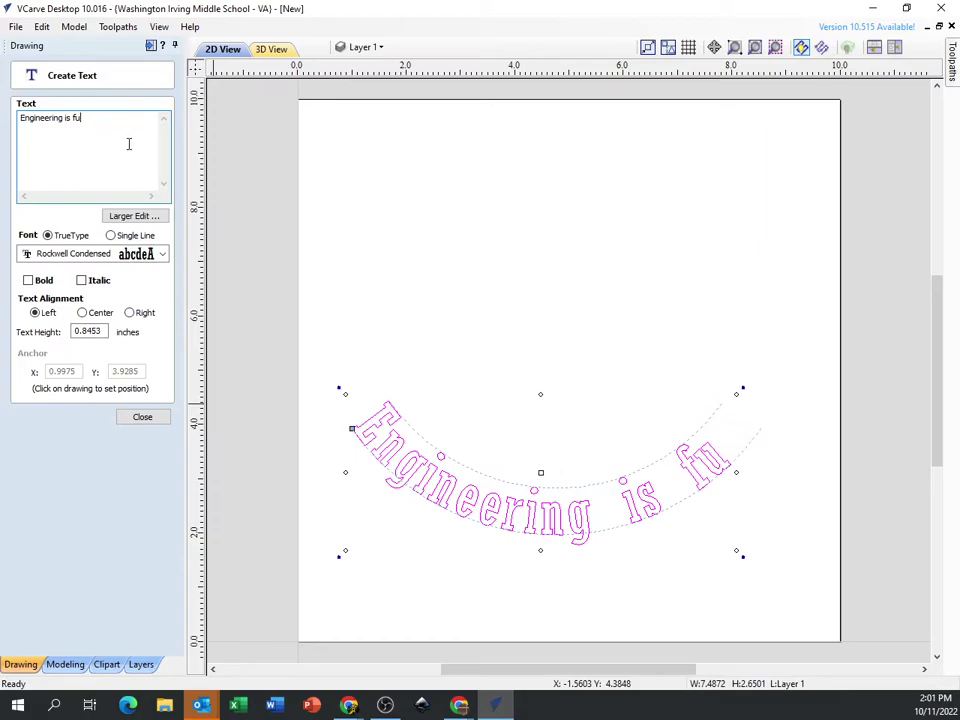
pyautogui.write('fun!')
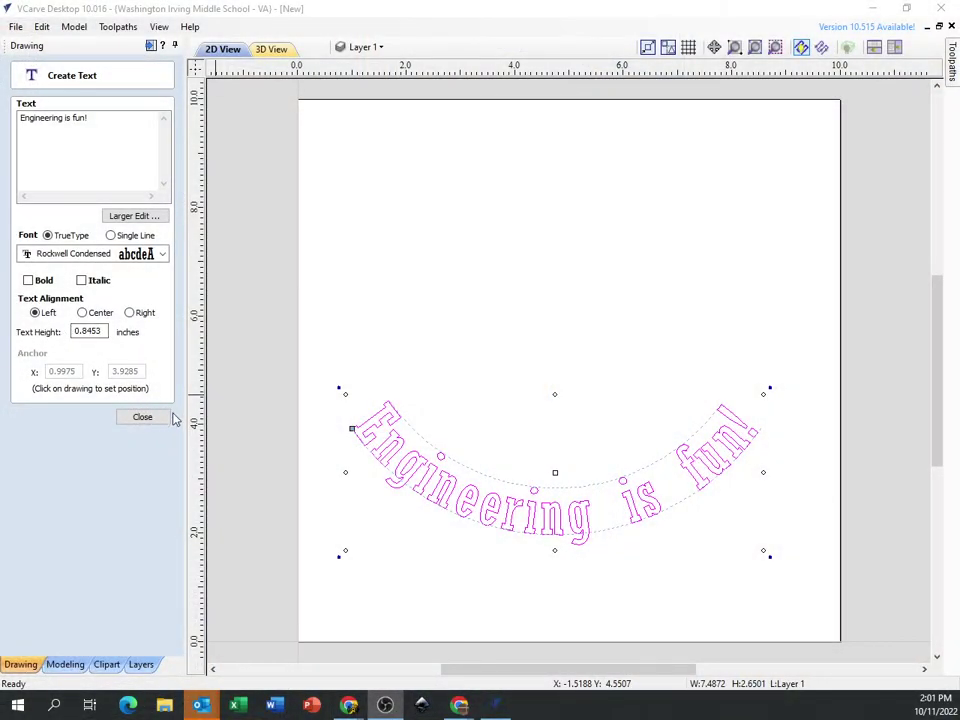
pyautogui.click(164, 417)
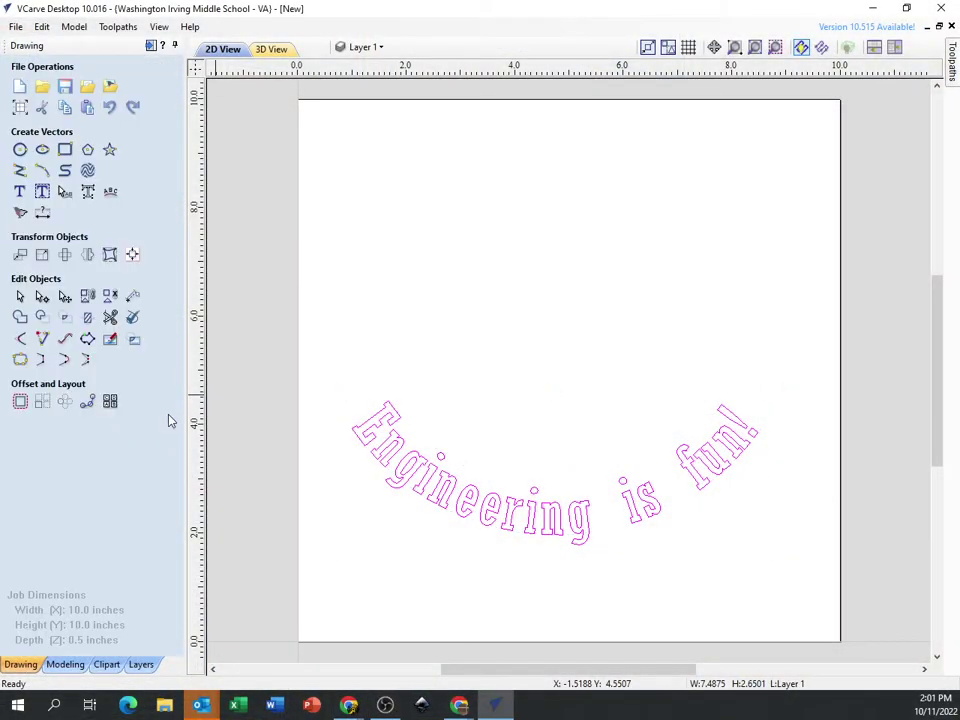
# - Shift the curved text very slightly toward the right edge of the board and deselect it
pyautogui.click(540, 558)
pyautogui.click(509, 512)
pyautogui.moveTo(509, 512)
pyautogui.mouseDown()
pyautogui.moveTo(510, 544)
pyautogui.moveTo(510, 473)
pyautogui.moveTo(514, 511)
pyautogui.mouseUp()
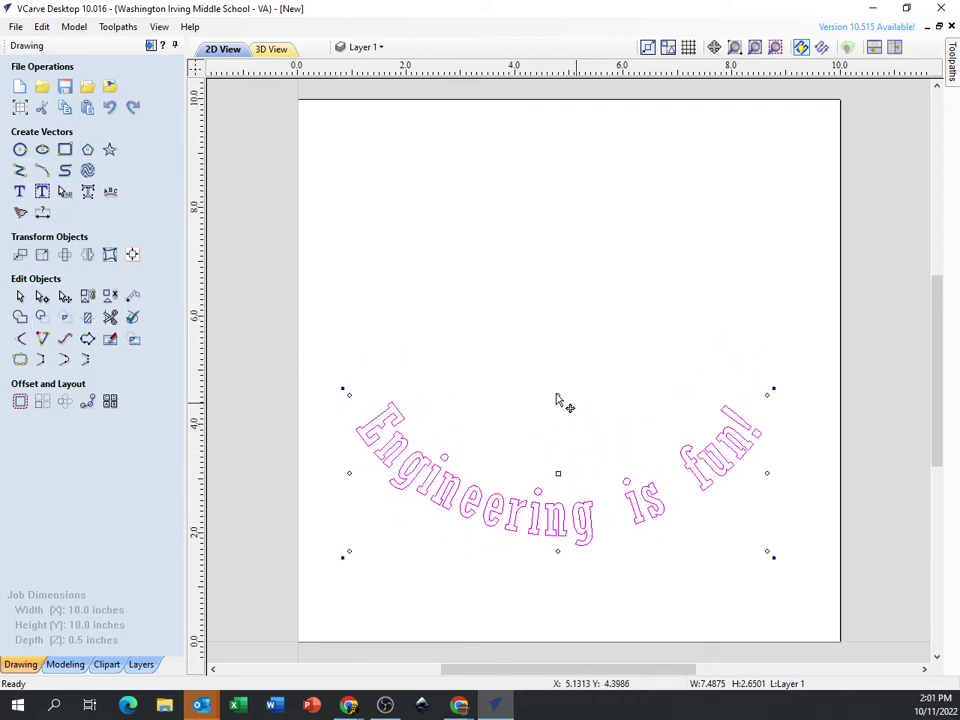
pyautogui.click(878, 112)
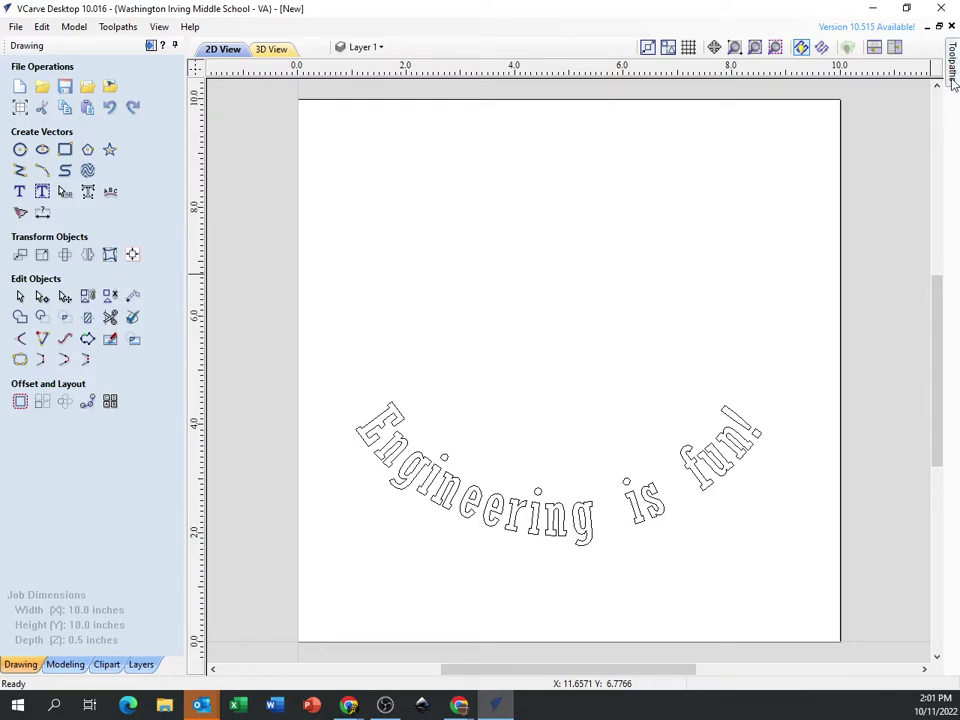
# - Bring up the toolpath operations and keep them permanently docked beside the drawing
pyautogui.click(954, 78)
pyautogui.click(955, 84)
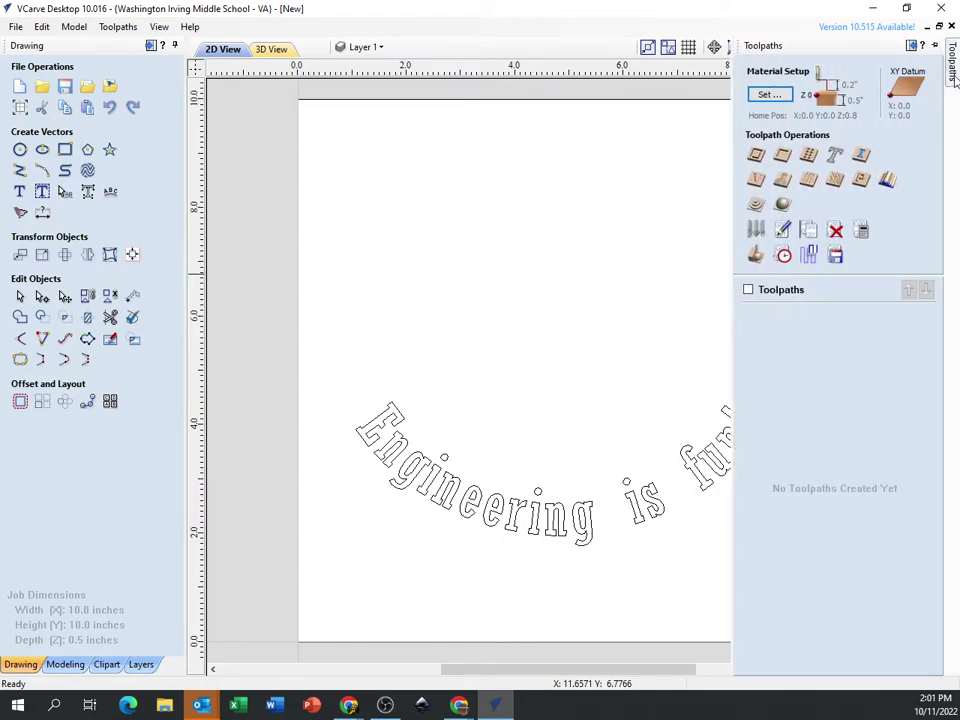
pyautogui.click(955, 84)
pyautogui.click(955, 72)
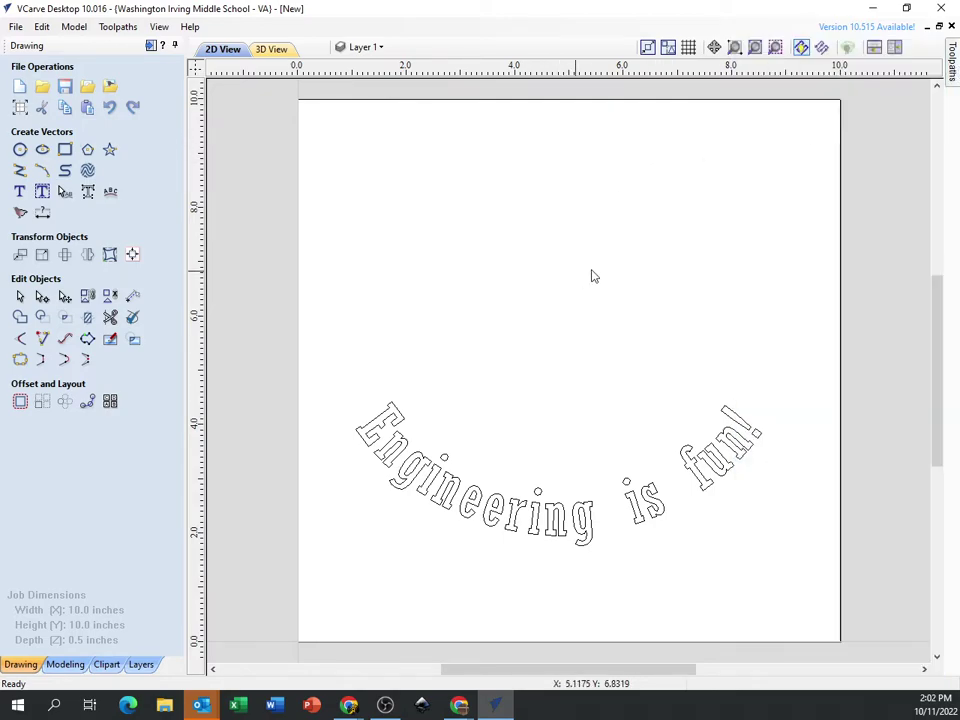
pyautogui.moveTo(952, 80)
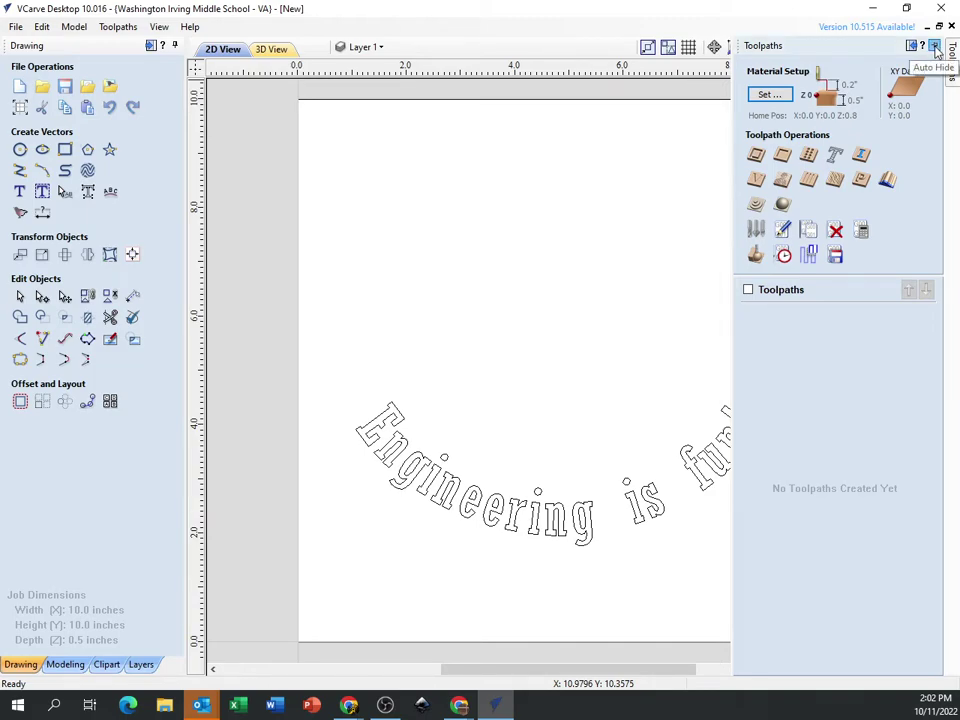
pyautogui.click(935, 47)
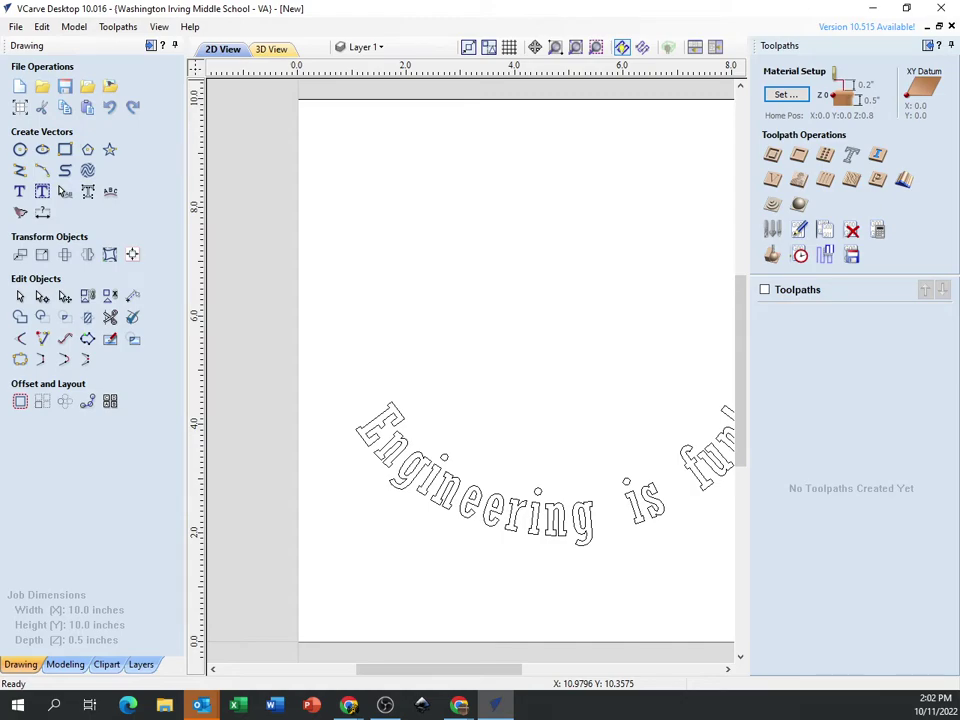
pyautogui.click(385, 705)
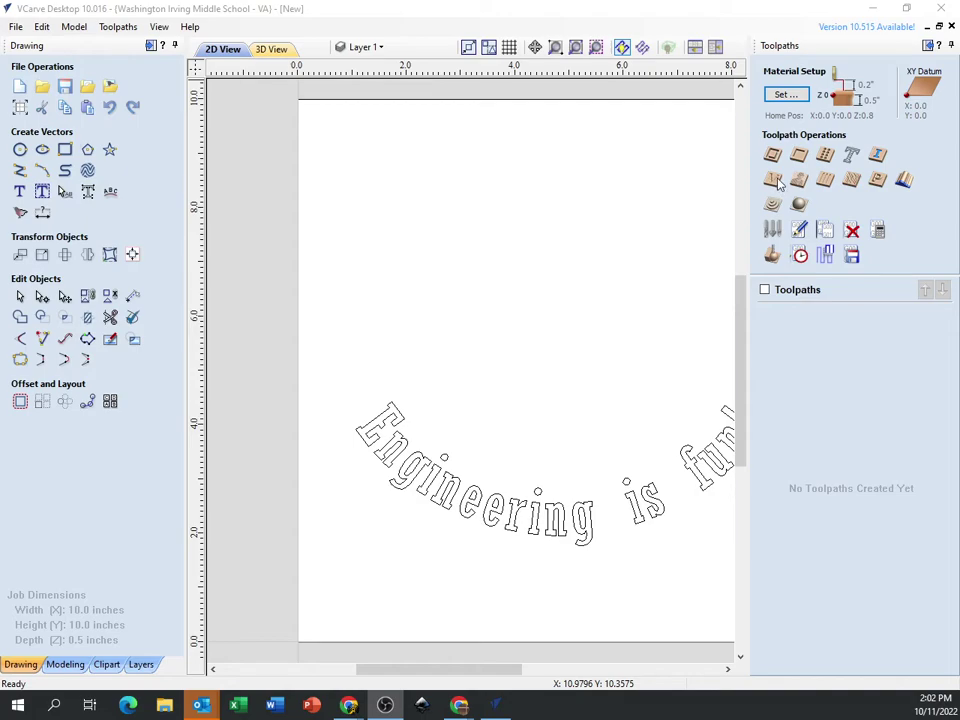
# - Start a V-Carve / Engraving toolpath for the curved text, with a start depth of 0.0 inches
pyautogui.moveTo(474, 364); pyautogui.dragTo(411, 336, button='middle')
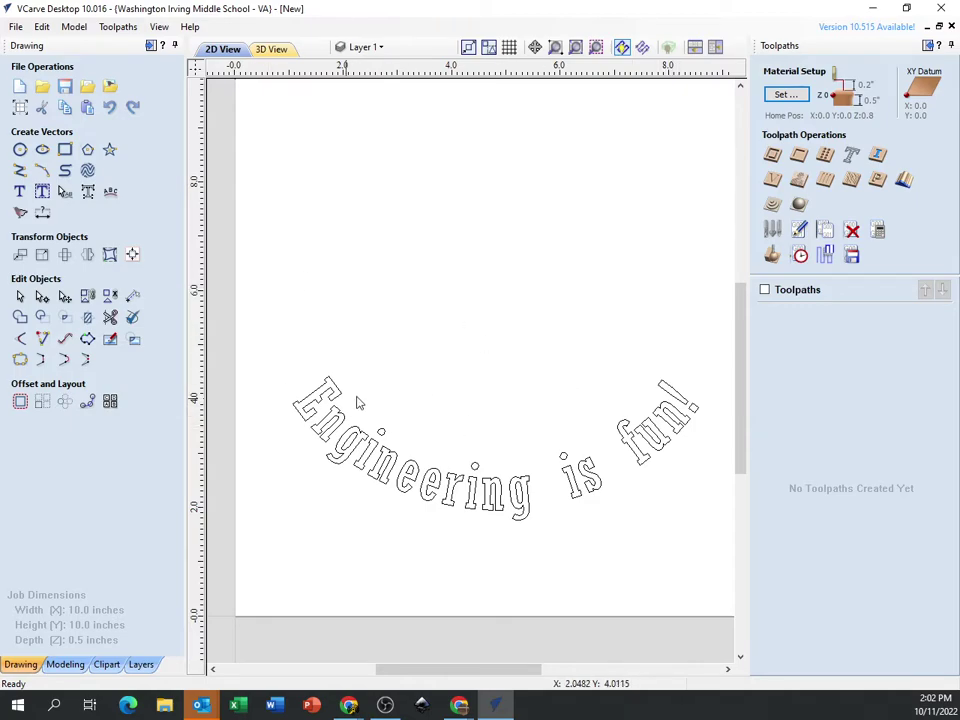
pyautogui.click(453, 460)
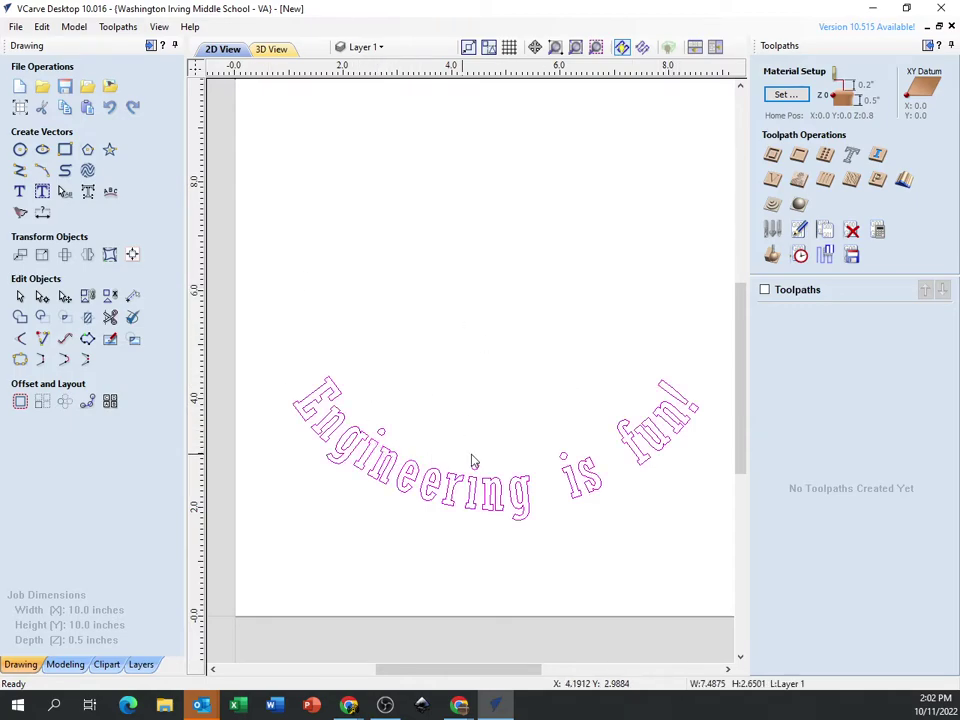
pyautogui.click(773, 184)
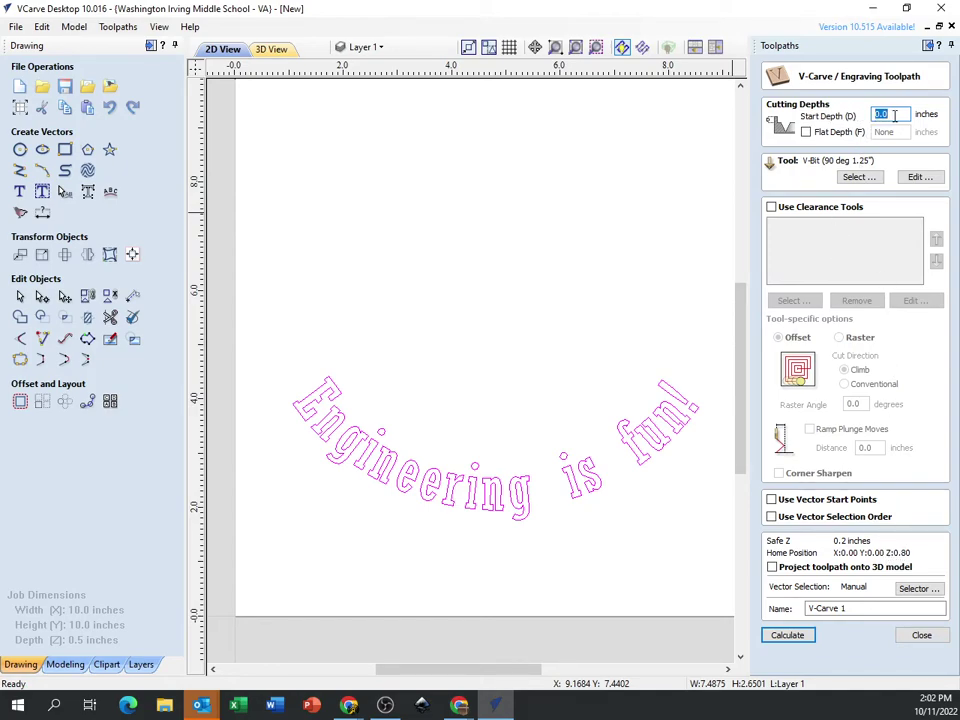
pyautogui.doubleClick(895, 115)
# - Choose the imperial V-Bit (90.0° - 1/2") as the cutting tool and calculate the V-carve toolpath
pyautogui.click(854, 179)
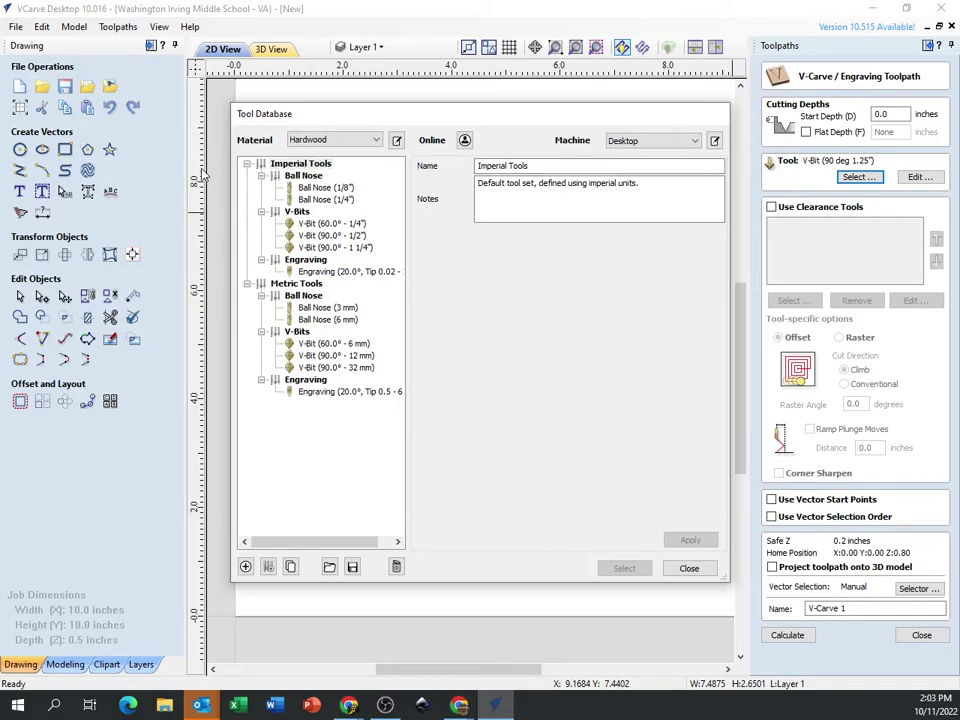
pyautogui.click(360, 237)
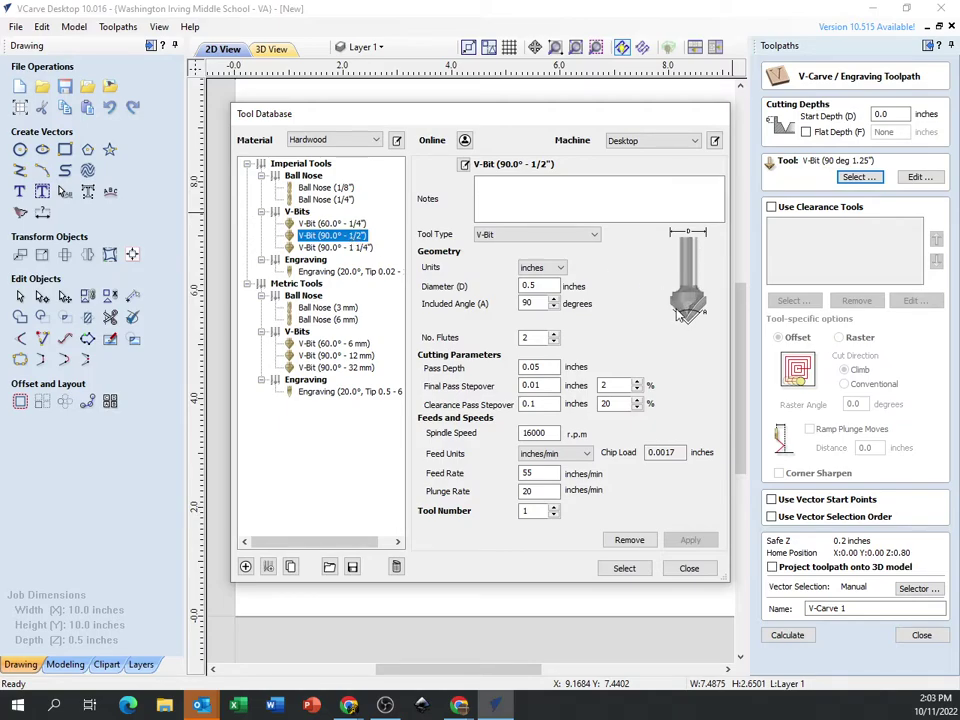
pyautogui.click(327, 200)
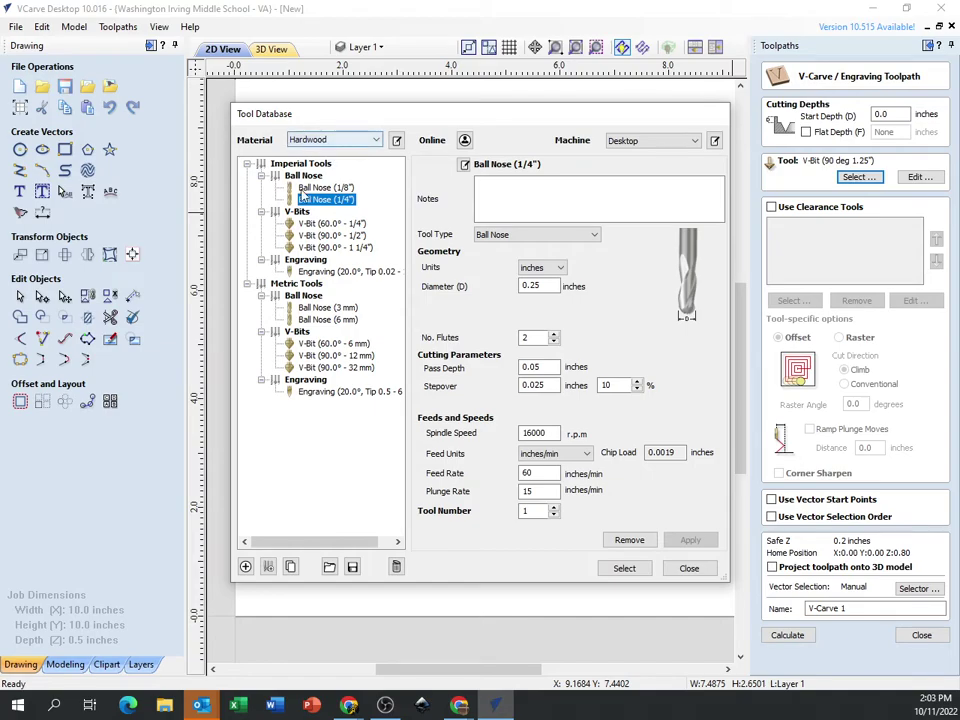
pyautogui.click(312, 237)
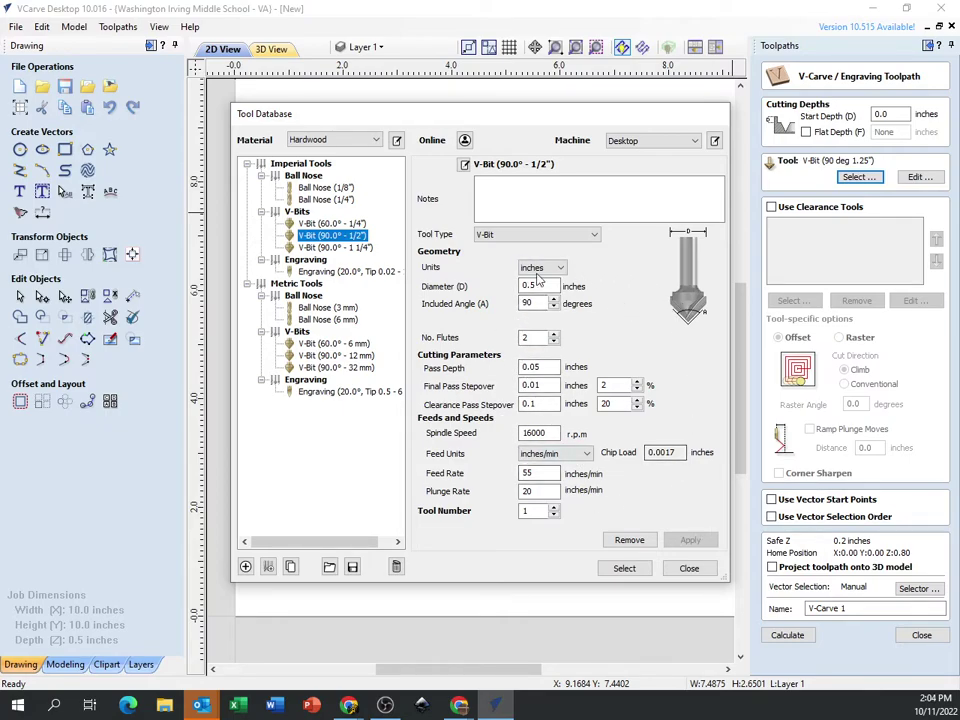
pyautogui.click(626, 569)
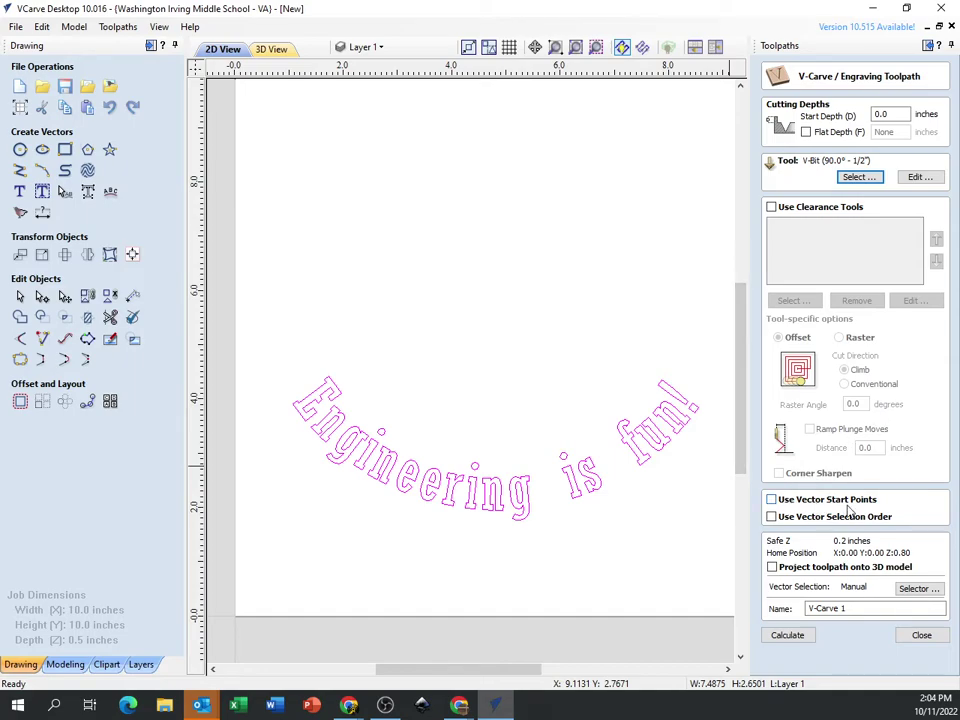
pyautogui.click(796, 637)
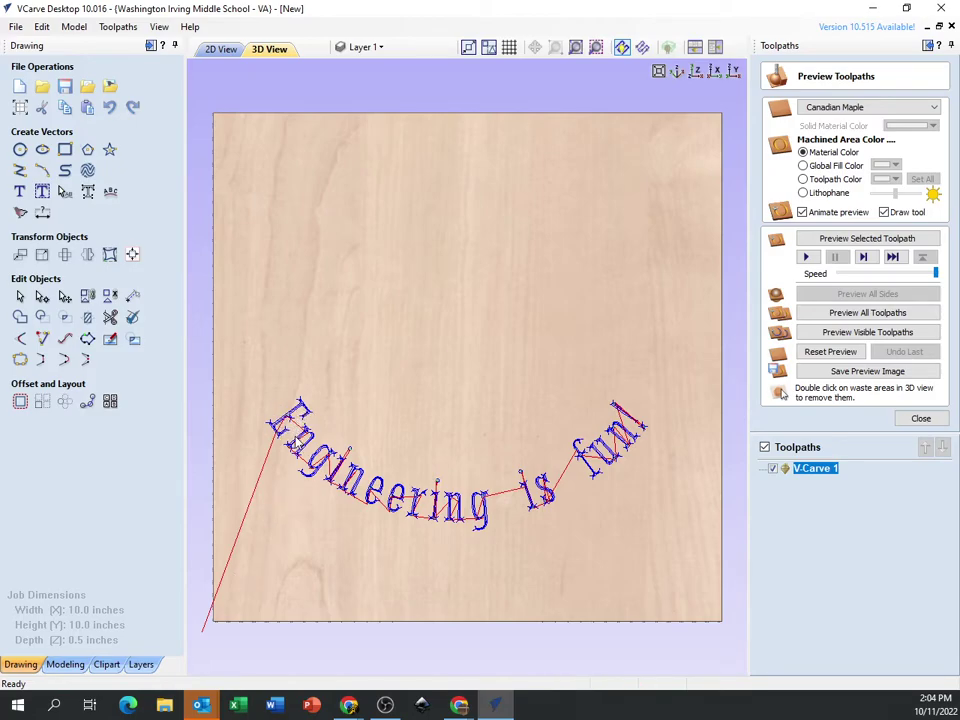
# - Examine the calculated toolpath in 2D and 3D, from the board's edge and up close around the first letters of the text
pyautogui.click(221, 49)
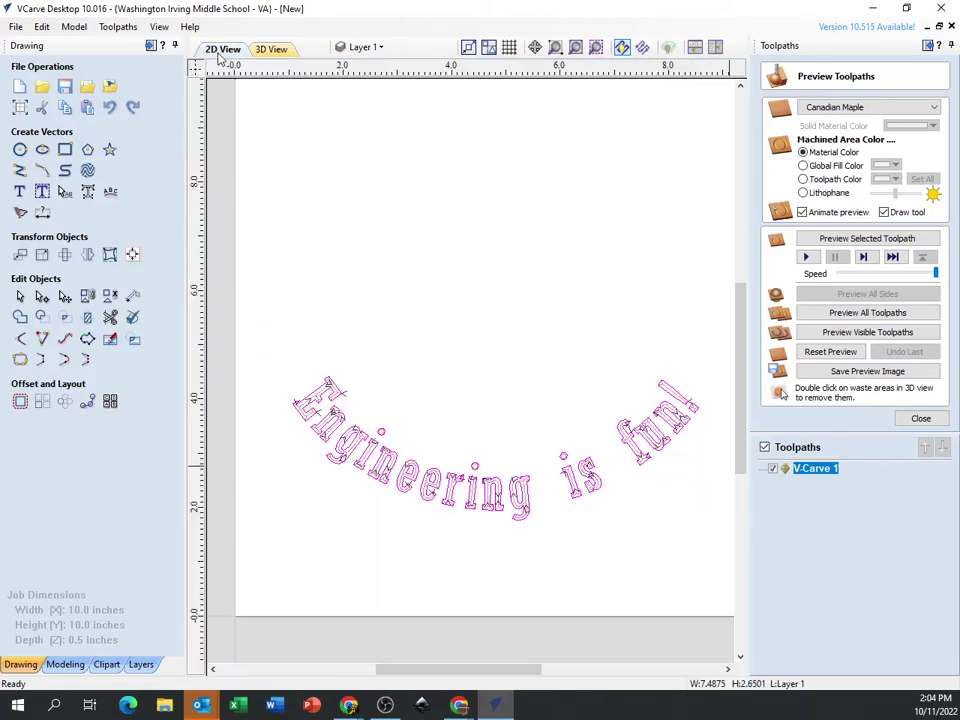
pyautogui.click(270, 50)
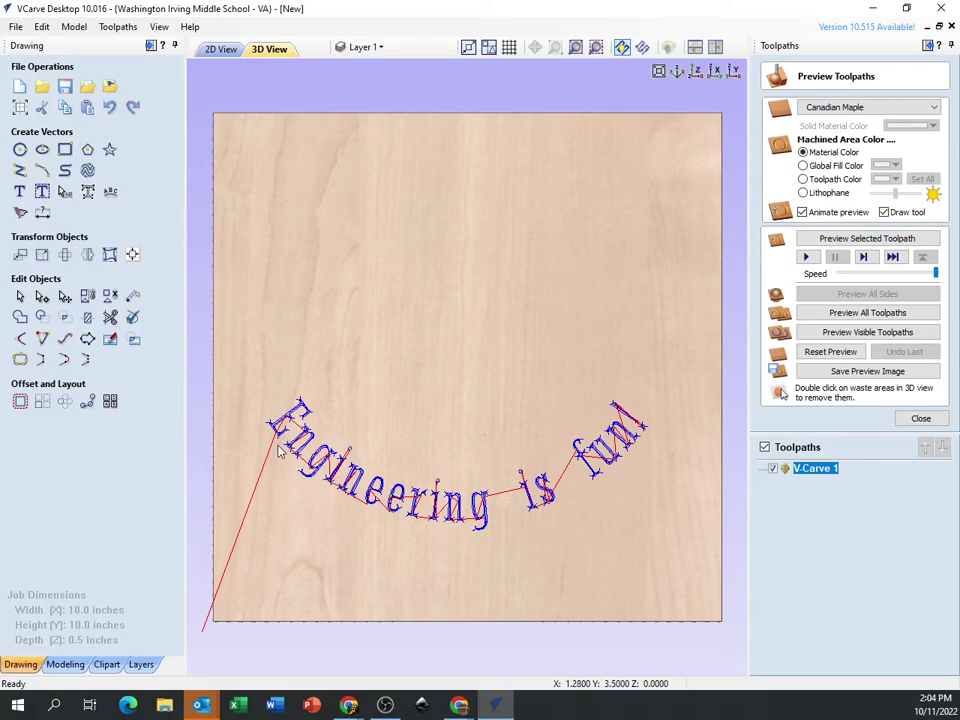
pyautogui.moveTo(355, 580); pyautogui.dragTo(432, 262)
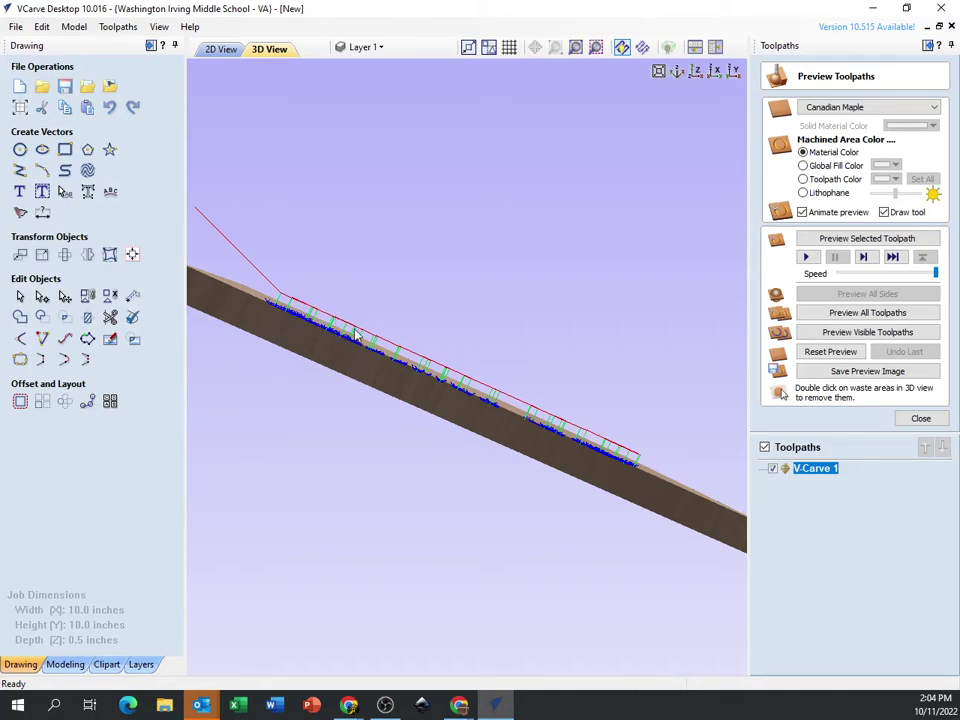
pyautogui.moveTo(403, 256); pyautogui.dragTo(383, 521)
pyautogui.scroll(10, 383, 521)
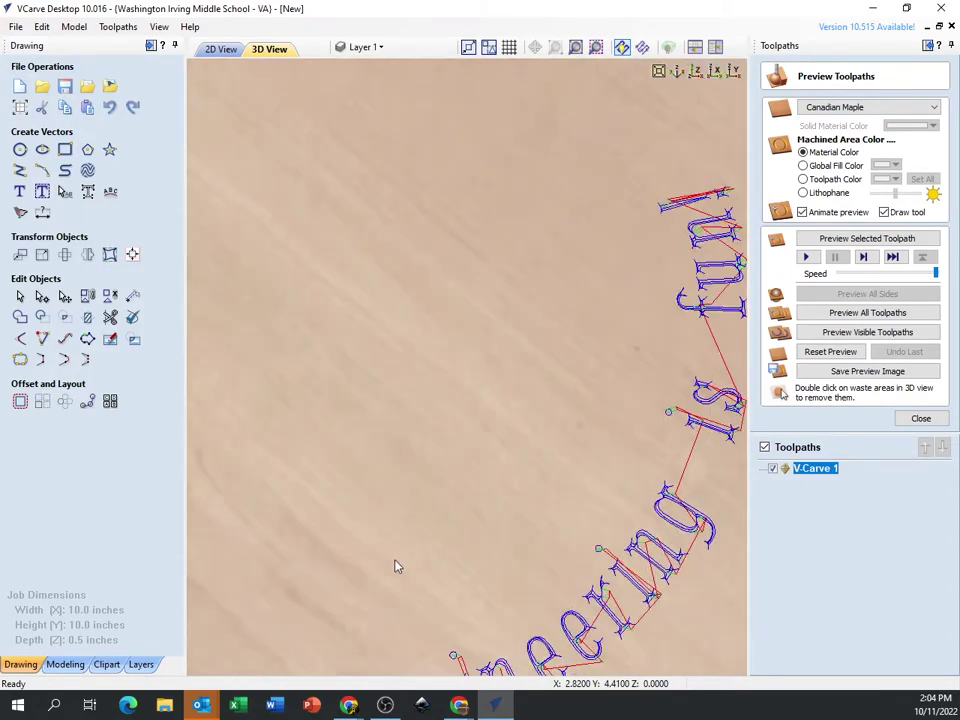
pyautogui.moveTo(392, 572); pyautogui.dragTo(478, 212)
pyautogui.scroll(2, 316, 258)
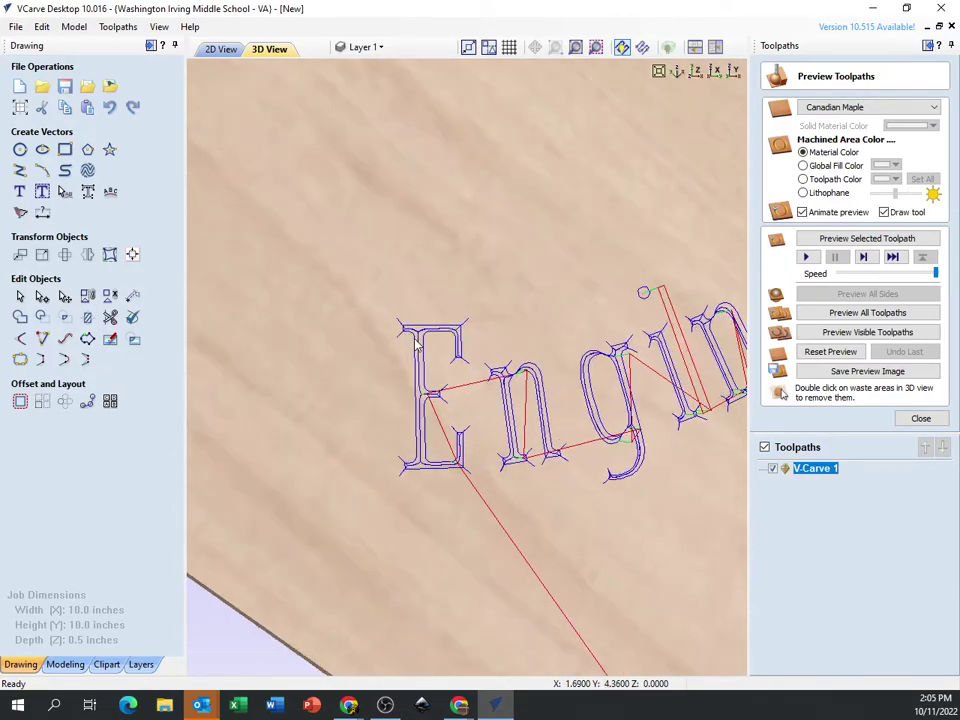
pyautogui.moveTo(310, 254); pyautogui.dragTo(407, 341)
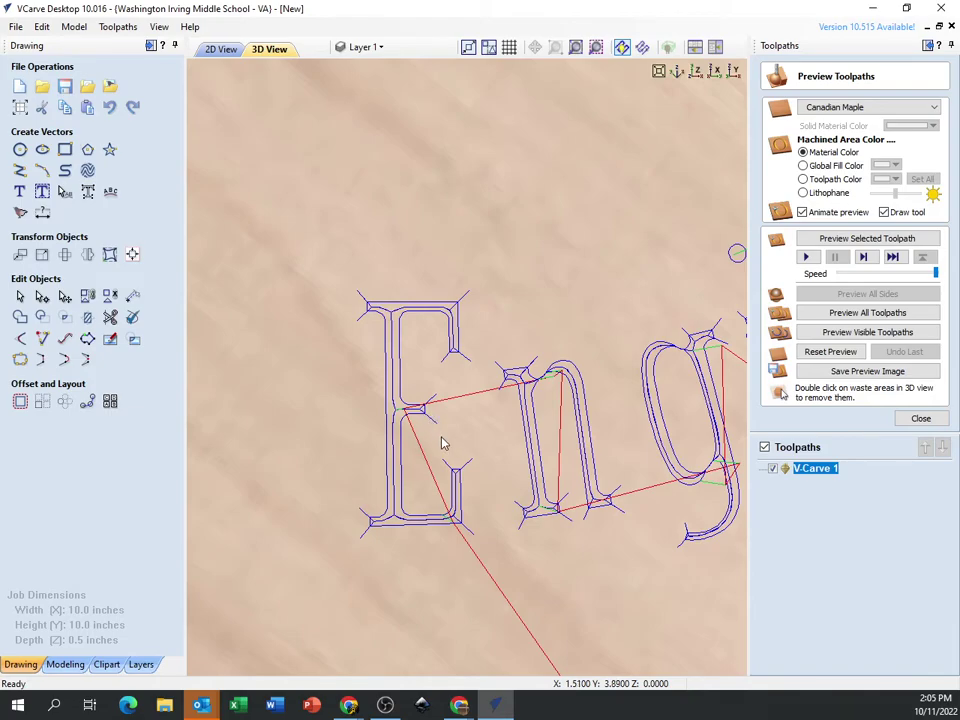
pyautogui.scroll(-3, 687, 397)
pyautogui.scroll(6, 339, 326)
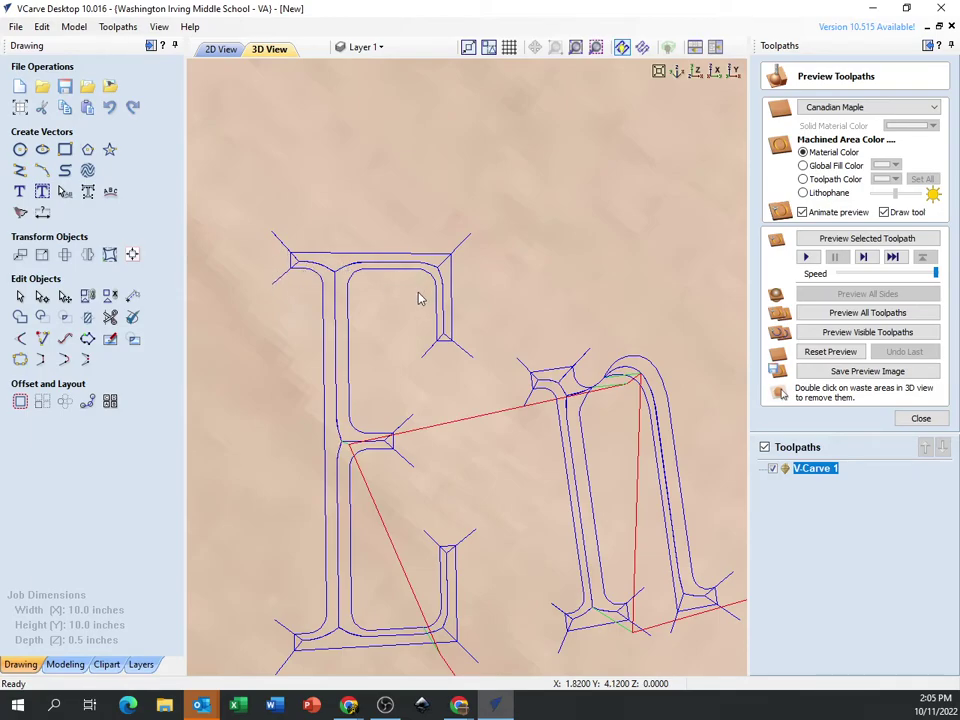
pyautogui.scroll(-6, 420, 290)
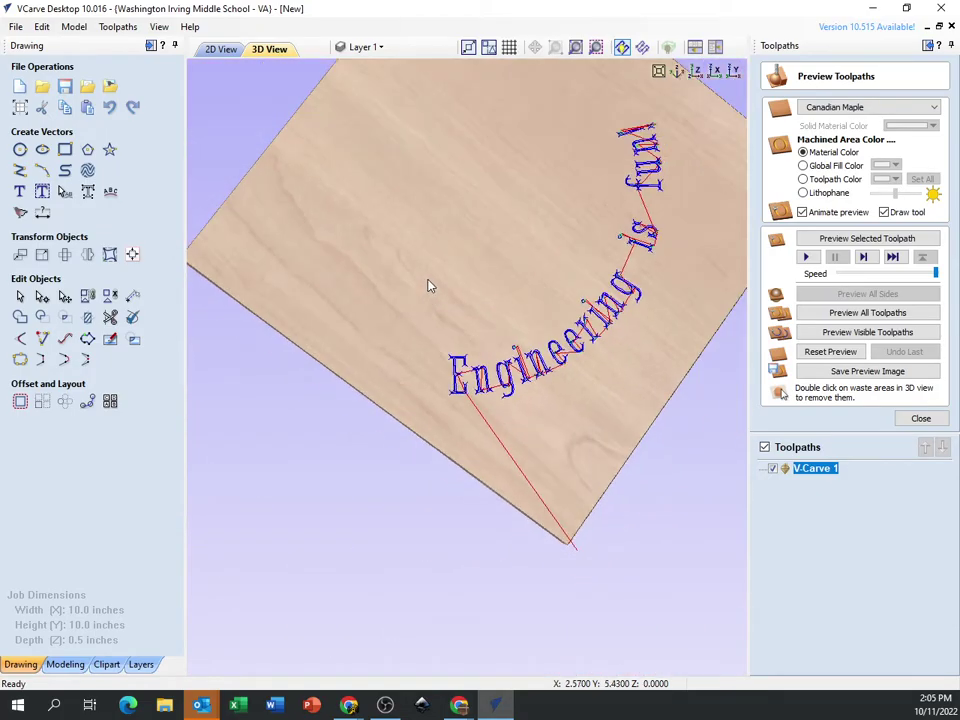
pyautogui.moveTo(598, 418); pyautogui.dragTo(533, 370)
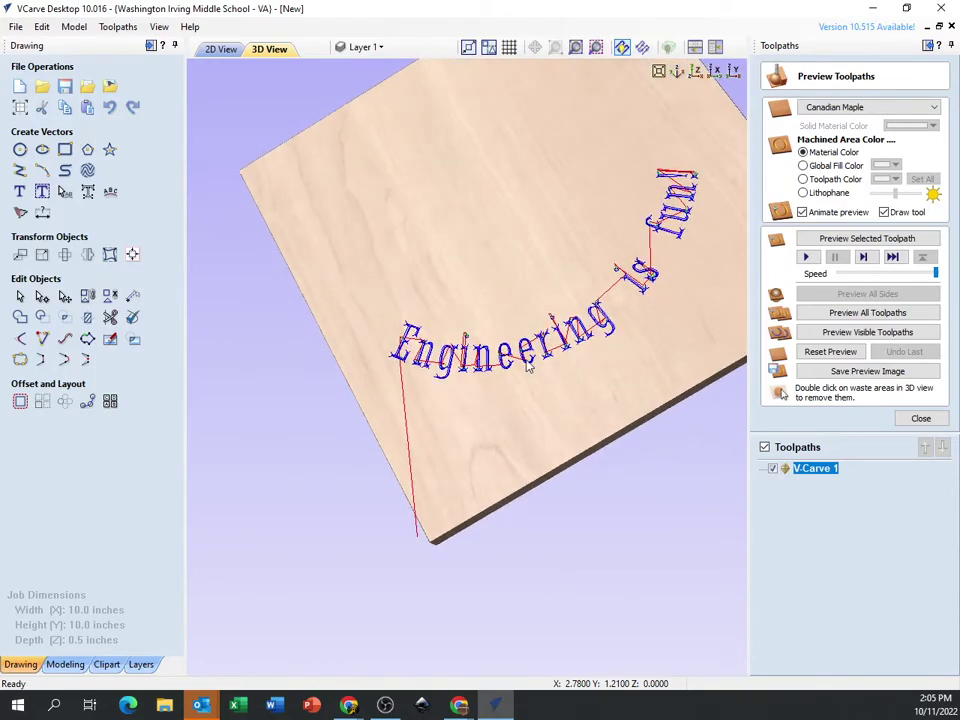
pyautogui.scroll(-3, 510, 223)
pyautogui.scroll(3, 510, 223)
pyautogui.scroll(-3, 510, 223)
pyautogui.scroll(3, 505, 235)
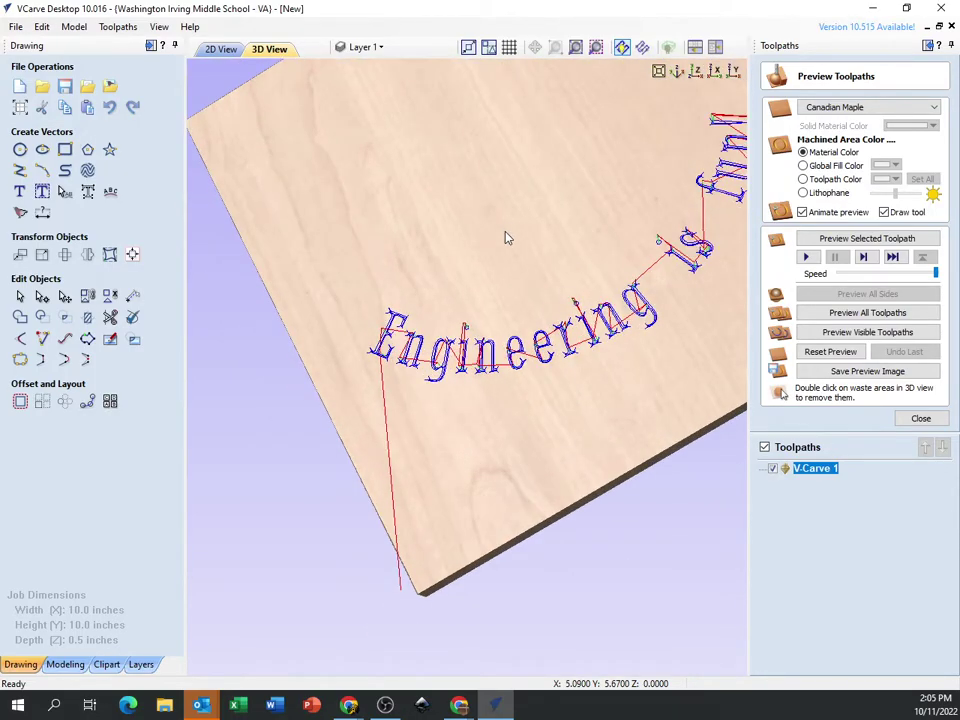
pyautogui.scroll(-3, 507, 250)
pyautogui.scroll(-2, 510, 280)
pyautogui.scroll(4, 511, 251)
pyautogui.scroll(3, 510, 235)
pyautogui.scroll(-2, 505, 238)
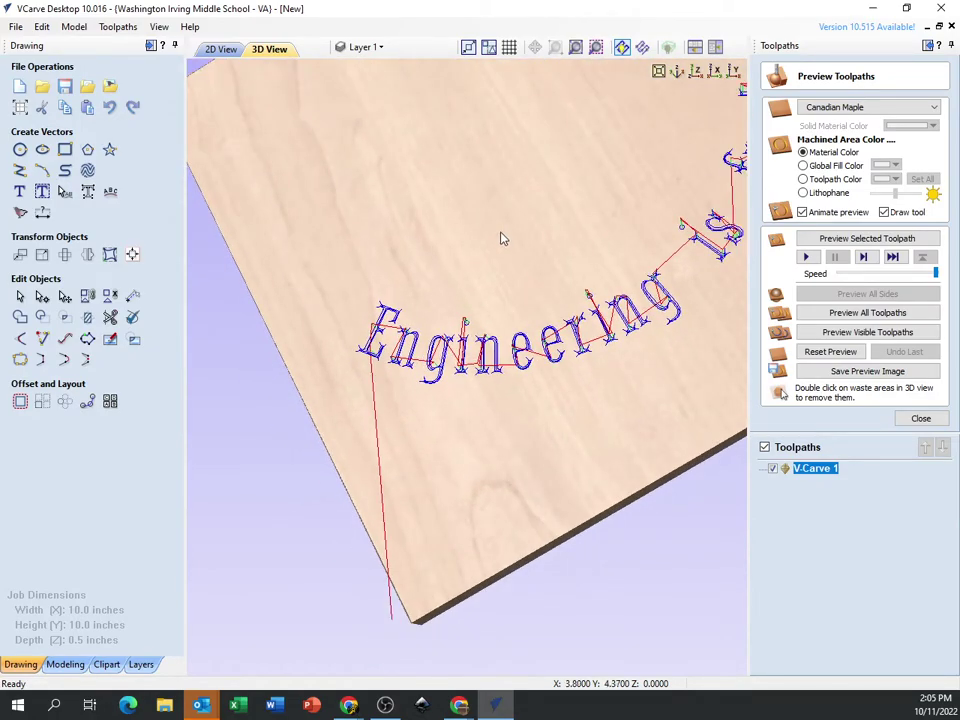
pyautogui.scroll(-4, 516, 251)
pyautogui.scroll(5, 527, 236)
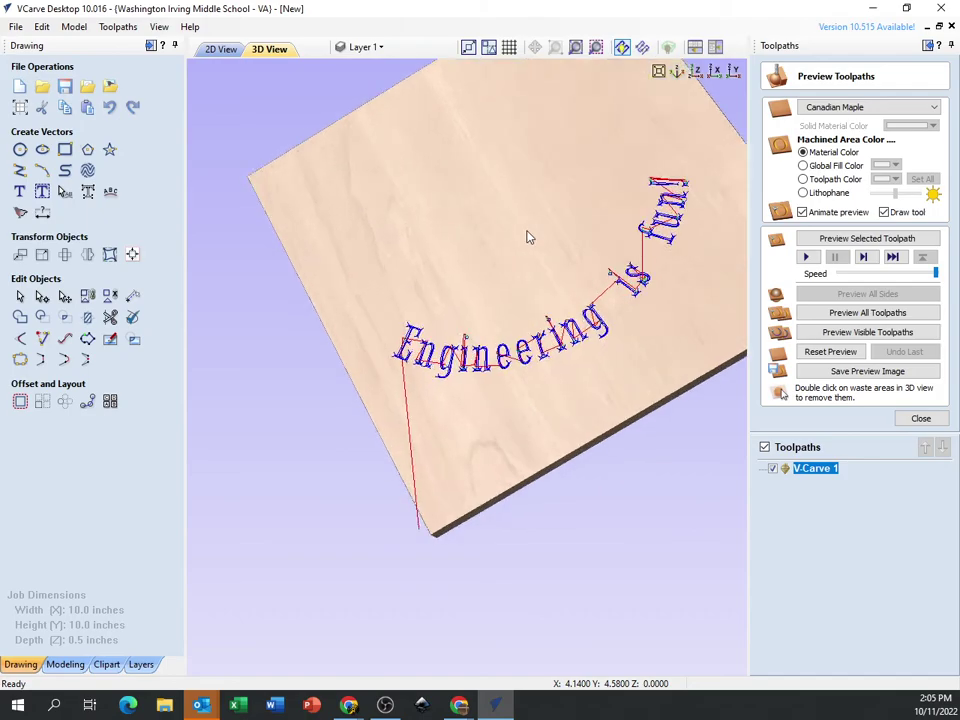
pyautogui.scroll(1, 493, 250)
# - Turn the board to face the viewer and run the preview of all toolpaths on it
pyautogui.moveTo(493, 250); pyautogui.dragTo(501, 326)
pyautogui.moveTo(579, 489); pyautogui.dragTo(612, 211)
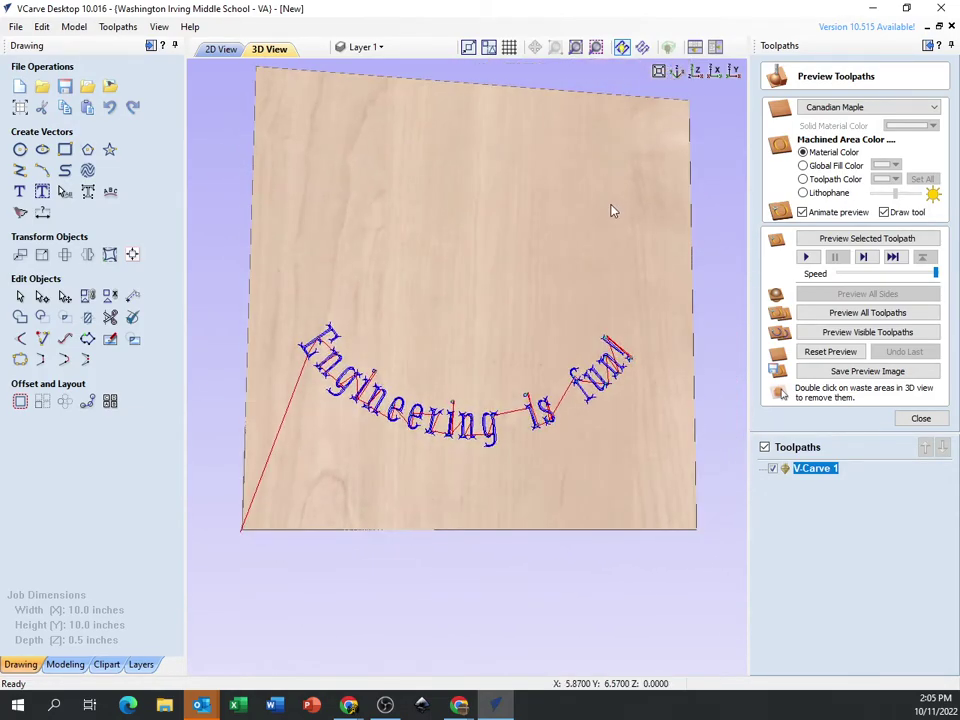
pyautogui.click(866, 316)
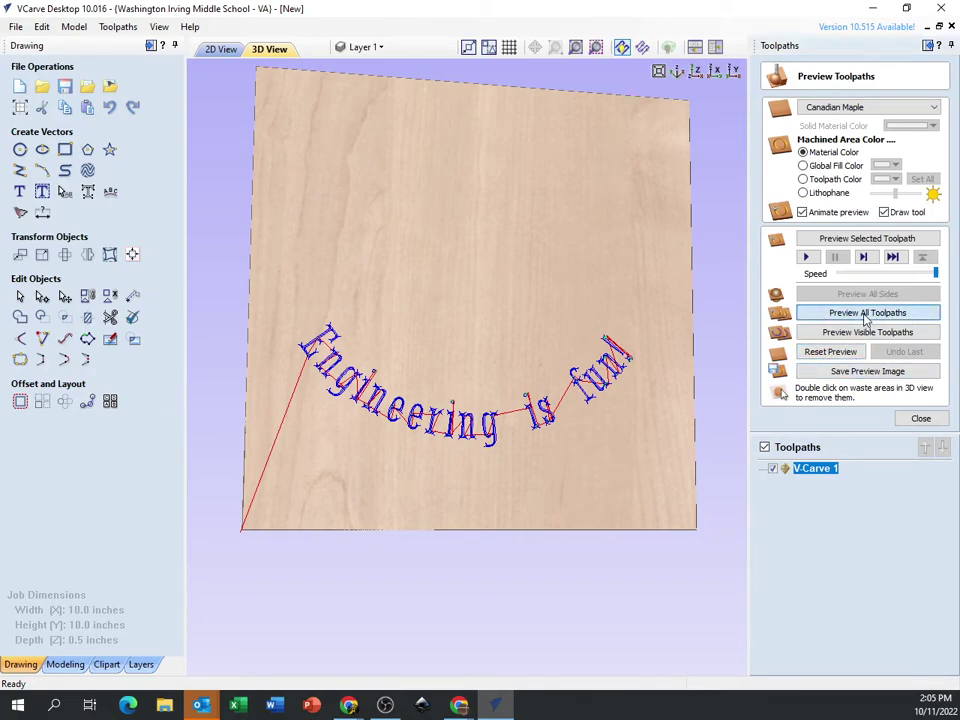
# - Reset the preview and rerun all toolpaths at the slowest speed, raising it to the fastest partway through
pyautogui.click(832, 354)
pyautogui.moveTo(936, 274); pyautogui.dragTo(840, 274)
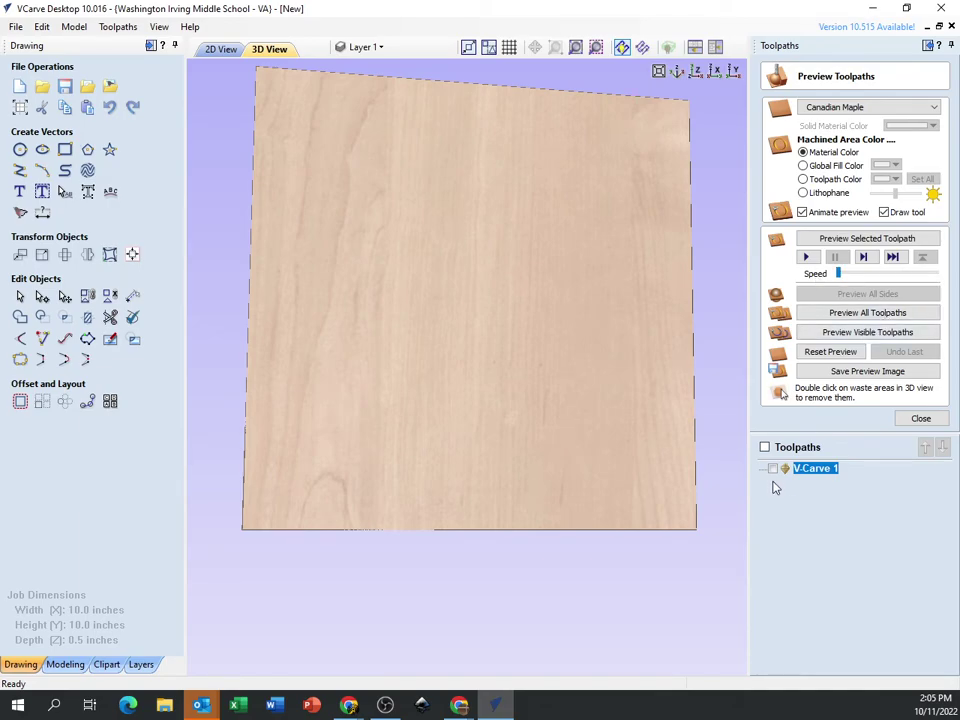
pyautogui.click(765, 447)
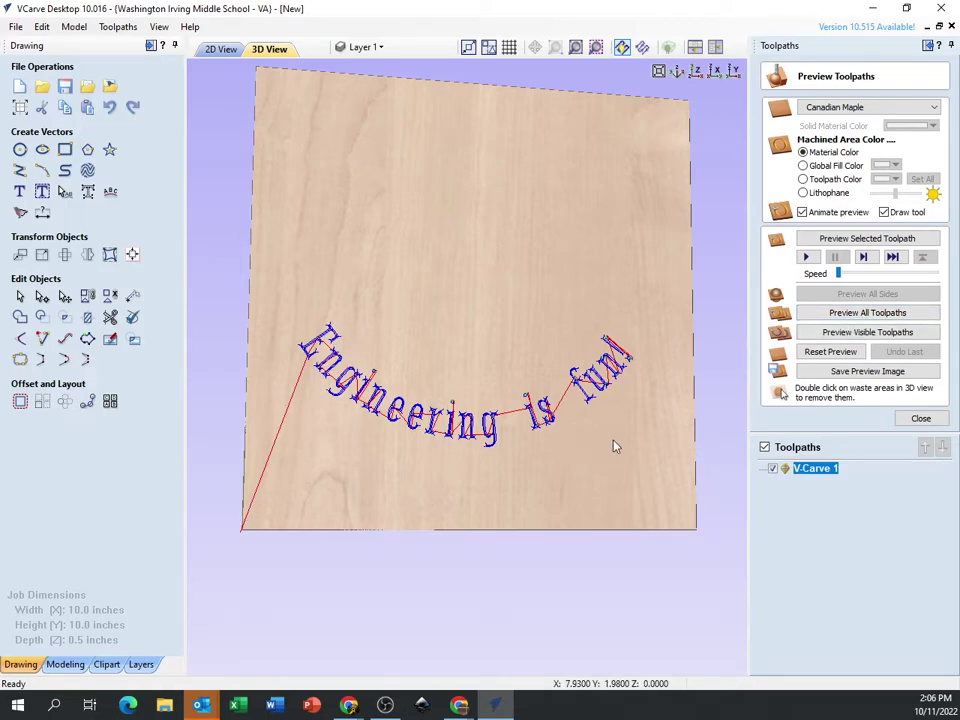
pyautogui.click(866, 314)
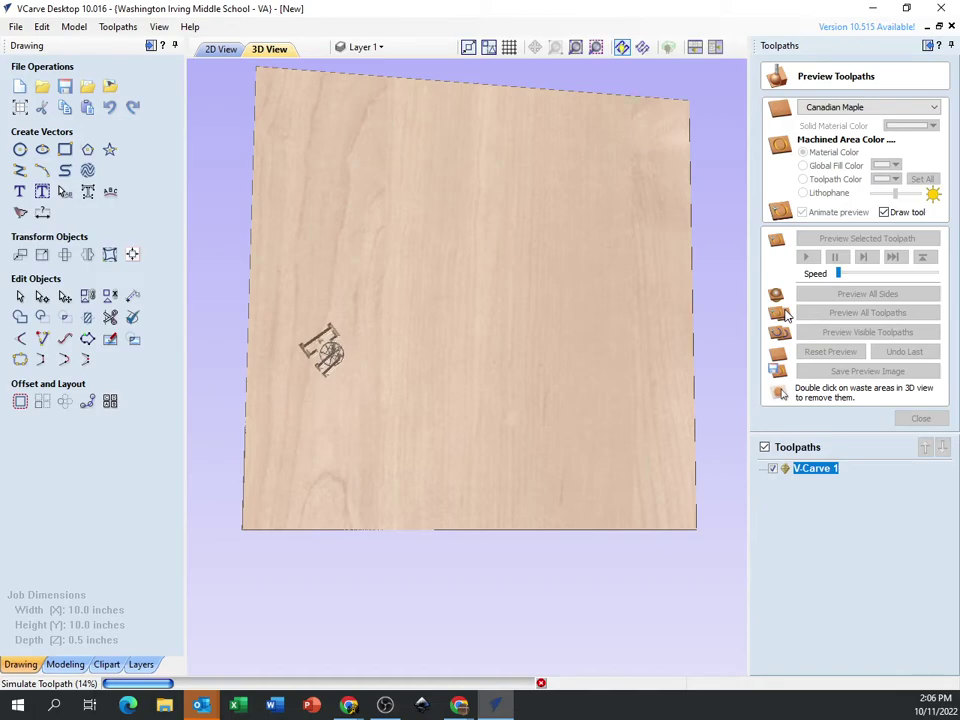
pyautogui.moveTo(843, 275); pyautogui.dragTo(936, 281)
# - Examine the carved first letters of the text up close with the V-Carve 1 toolpath lines shown over them
pyautogui.moveTo(322, 342); pyautogui.dragTo(331, 398)
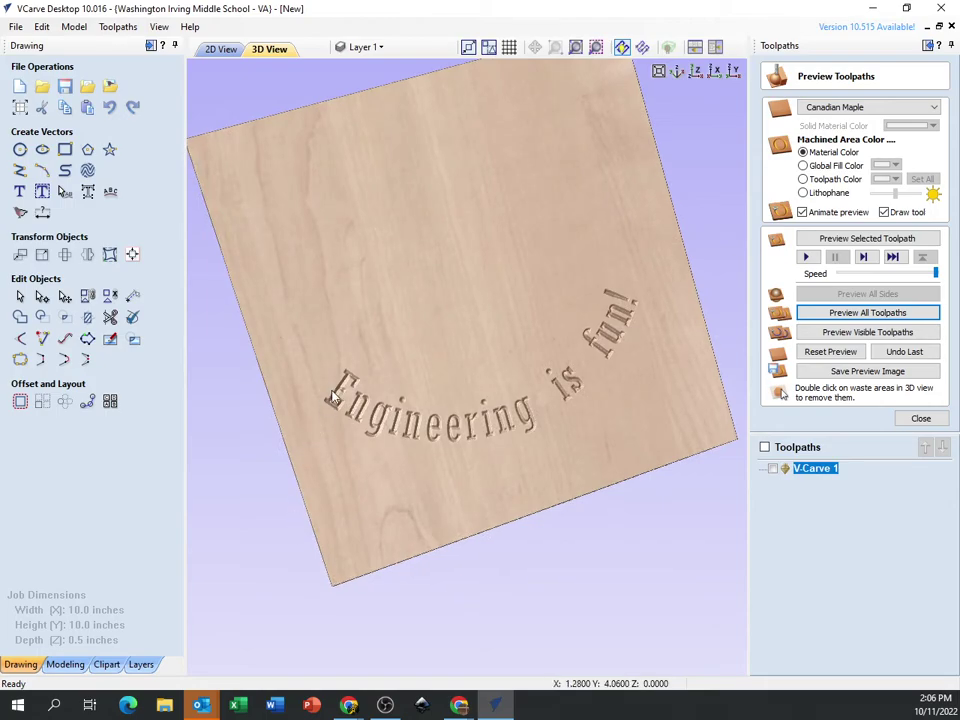
pyautogui.scroll(5, 331, 398)
pyautogui.moveTo(320, 414); pyautogui.dragTo(605, 366)
pyautogui.scroll(3, 605, 366)
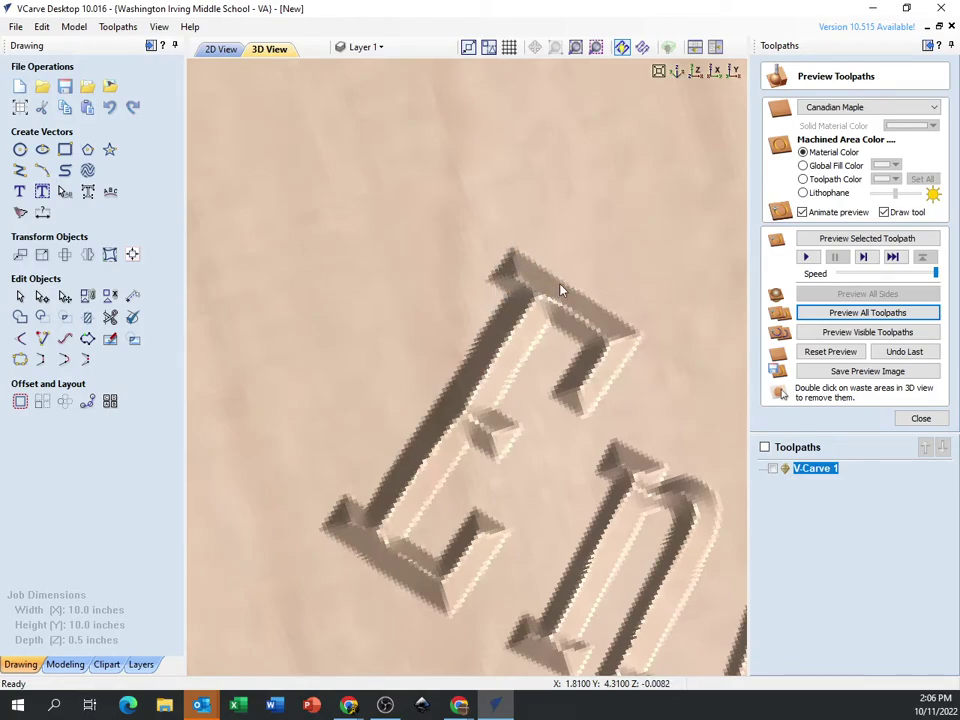
pyautogui.click(772, 469)
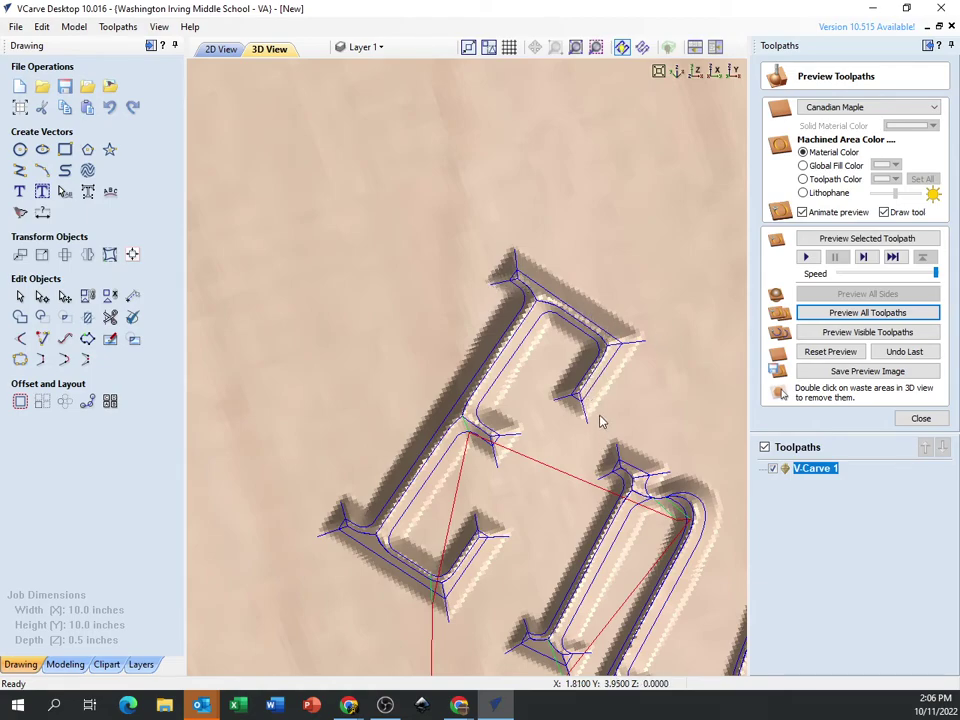
pyautogui.scroll(-3, 590, 343)
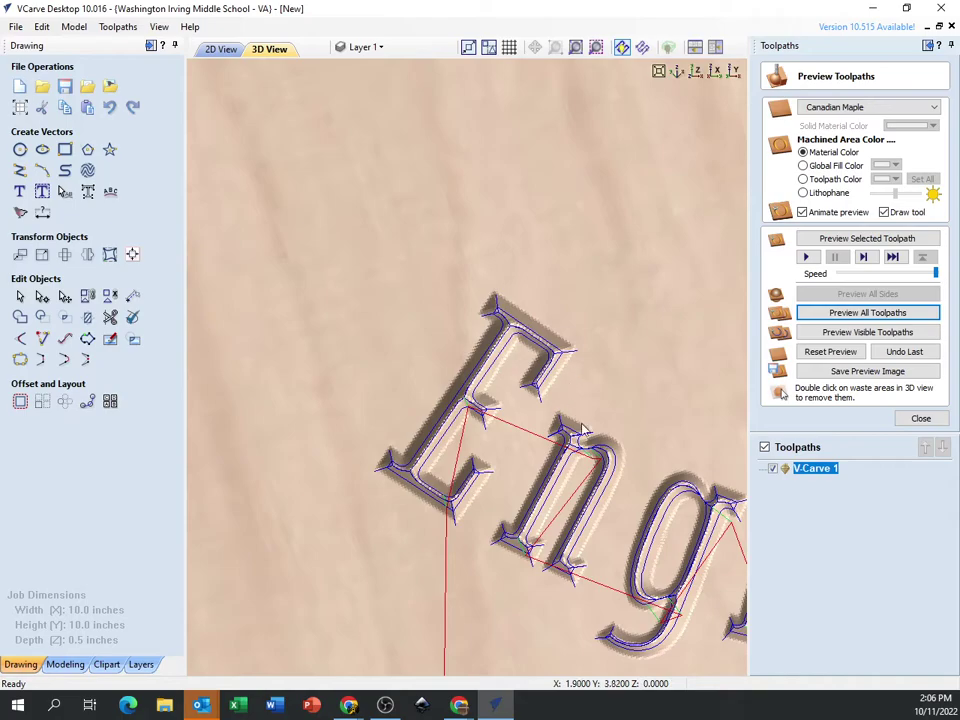
# - Reset the preview, replay all toolpaths slowly on the first letters, finish at high speed, and view the whole board
pyautogui.click(830, 351)
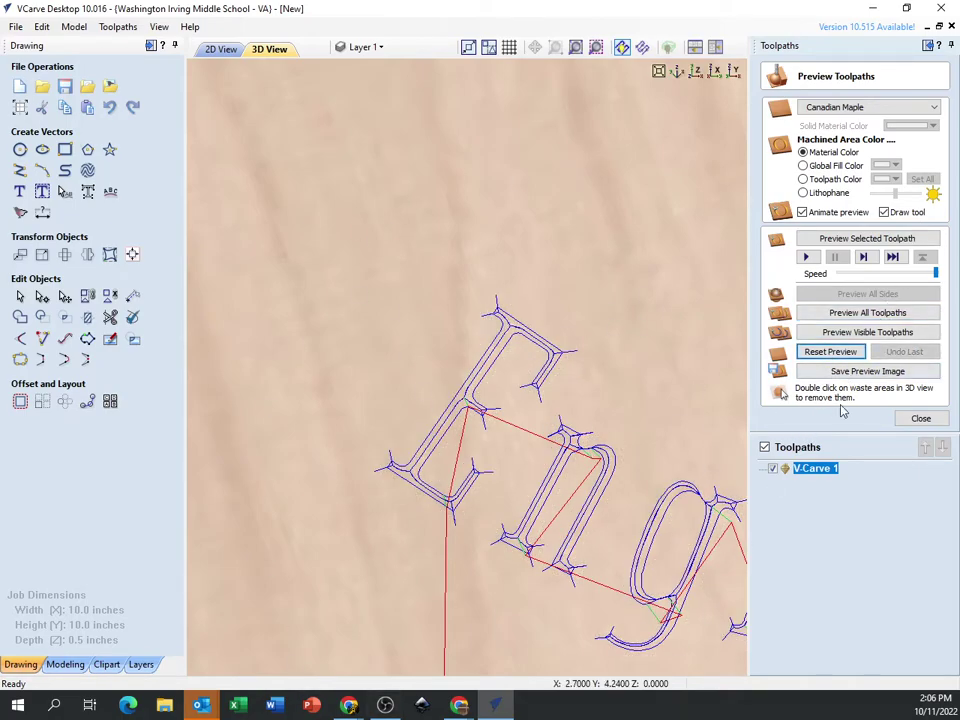
pyautogui.moveTo(935, 273); pyautogui.dragTo(882, 274)
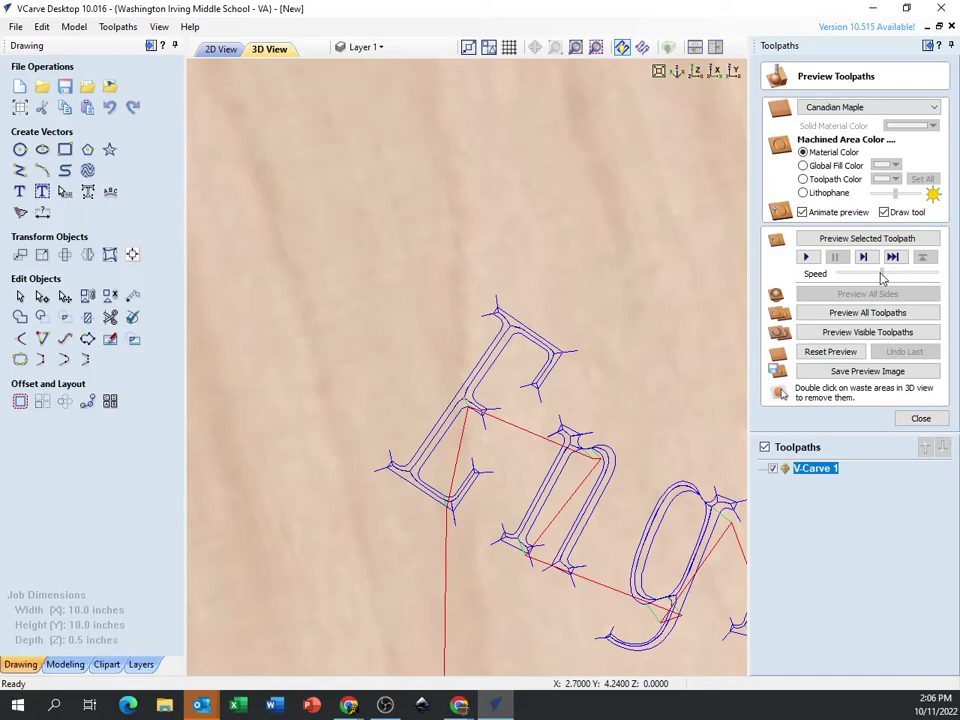
pyautogui.click(845, 314)
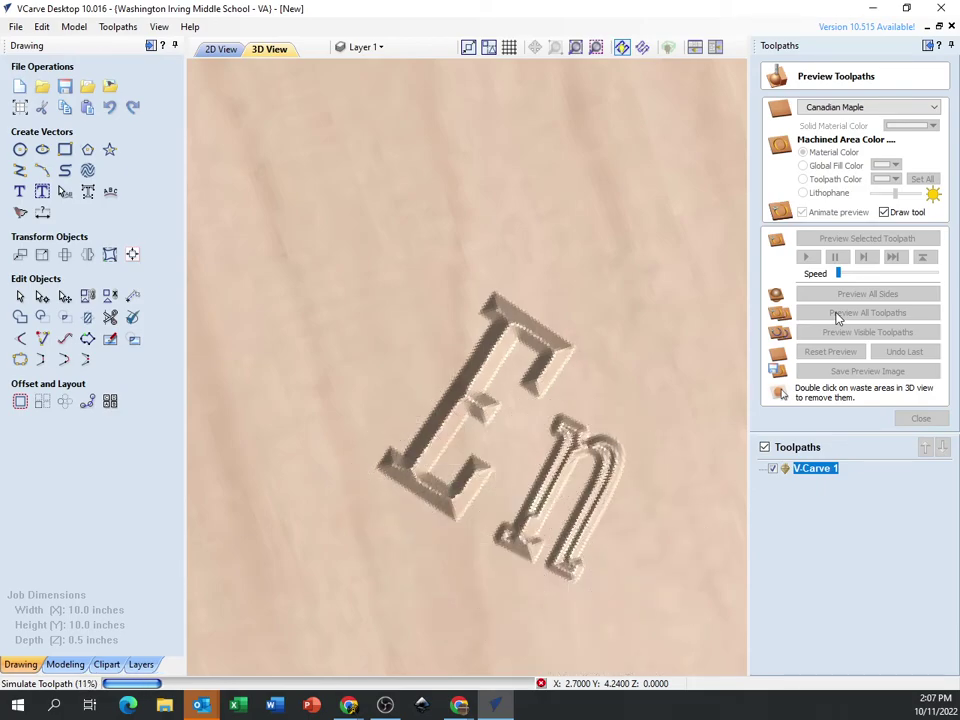
pyautogui.moveTo(838, 273); pyautogui.dragTo(928, 284)
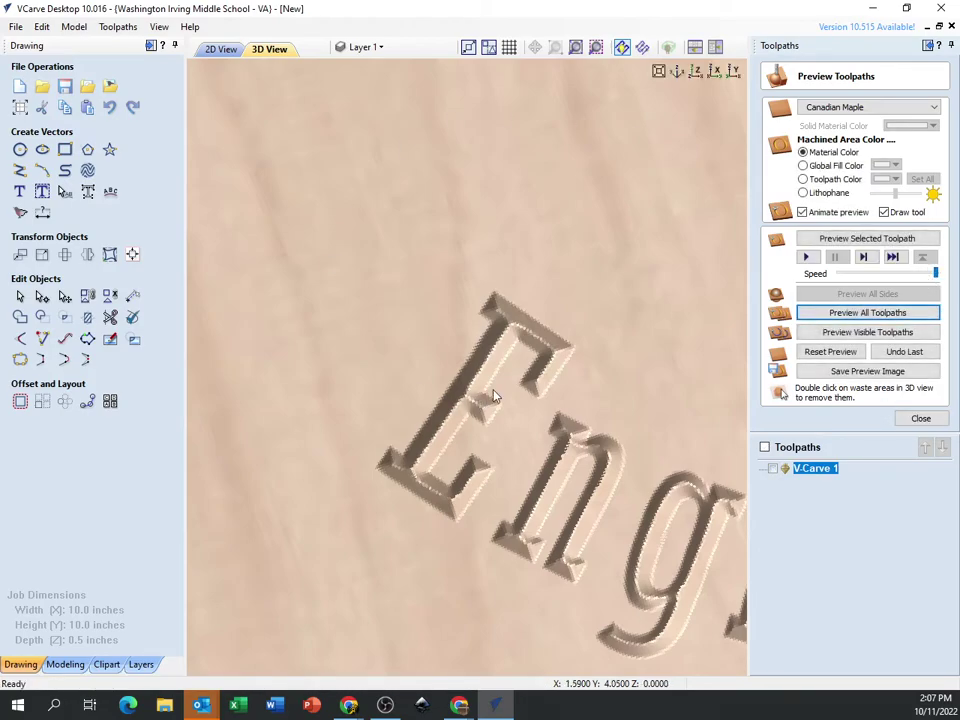
pyautogui.scroll(-10, 485, 401)
pyautogui.moveTo(548, 424); pyautogui.dragTo(501, 362)
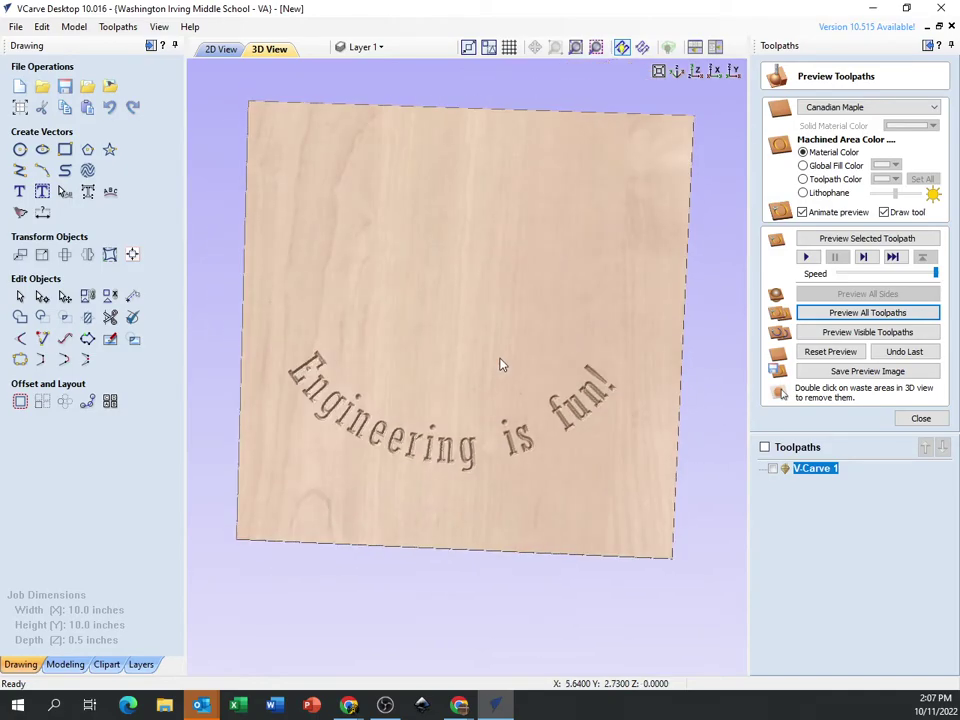
# - Draw a circle with a radius of about 1.6 inches above the curved text in the 2D view
pyautogui.click(221, 49)
pyautogui.click(20, 149)
pyautogui.moveTo(441, 226); pyautogui.dragTo(503, 326)
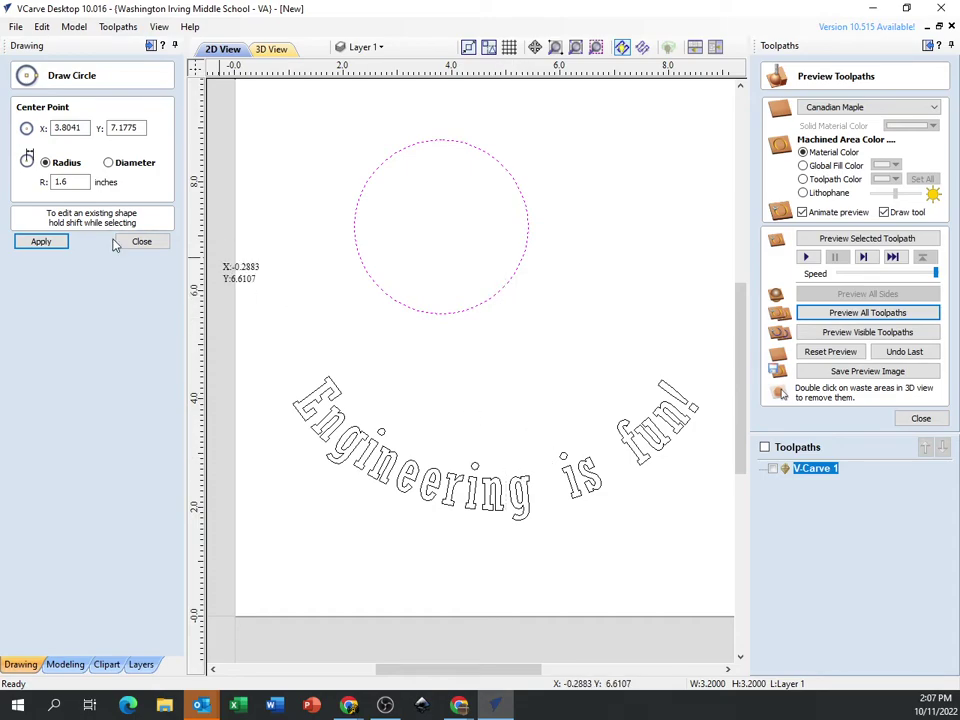
pyautogui.click(60, 242)
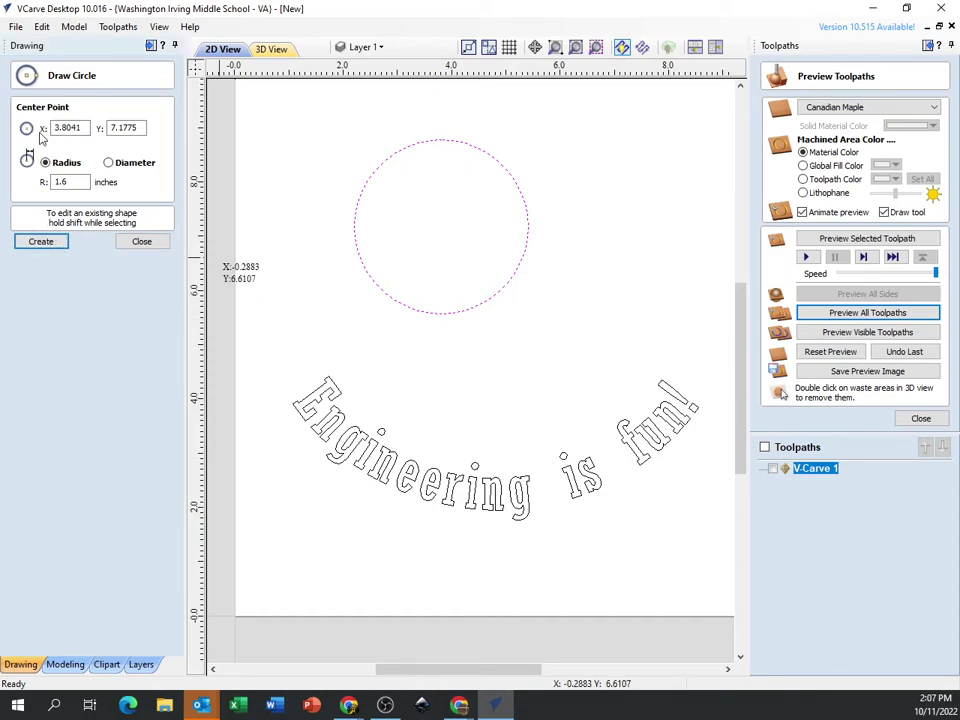
pyautogui.click(143, 242)
# - Draw a rectangle about 2.8 by 1.9 inches overlapping the circle and select both shapes
pyautogui.click(88, 150)
pyautogui.moveTo(354, 182)
pyautogui.mouseDown()
pyautogui.moveTo(441, 227)
pyautogui.moveTo(555, 255)
pyautogui.moveTo(551, 268)
pyautogui.moveTo(506, 284)
pyautogui.mouseUp()
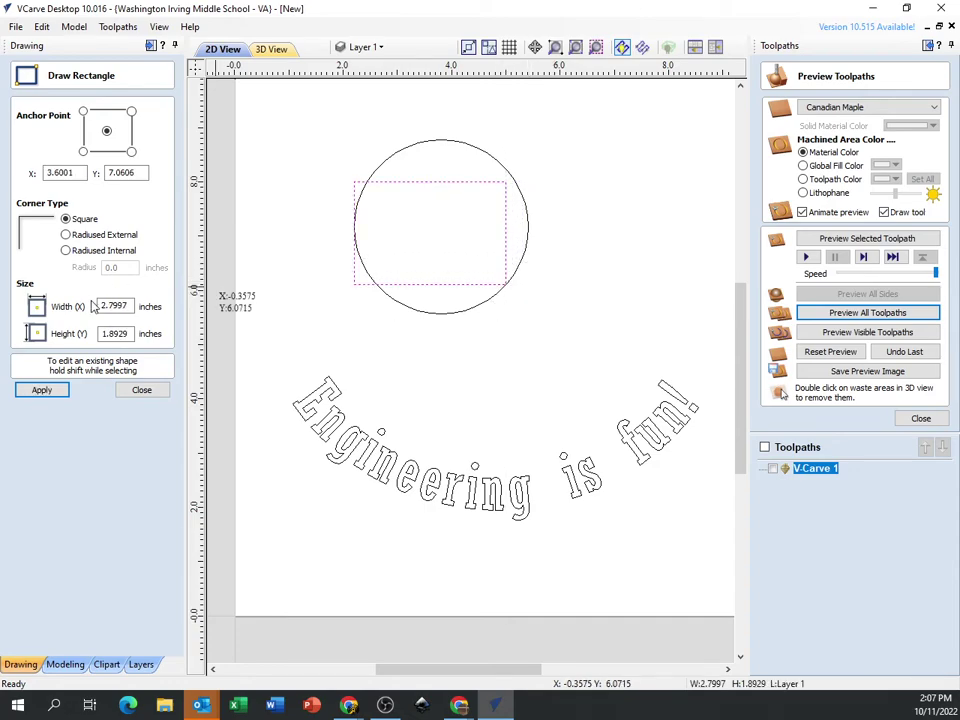
pyautogui.click(41, 390)
pyautogui.click(141, 390)
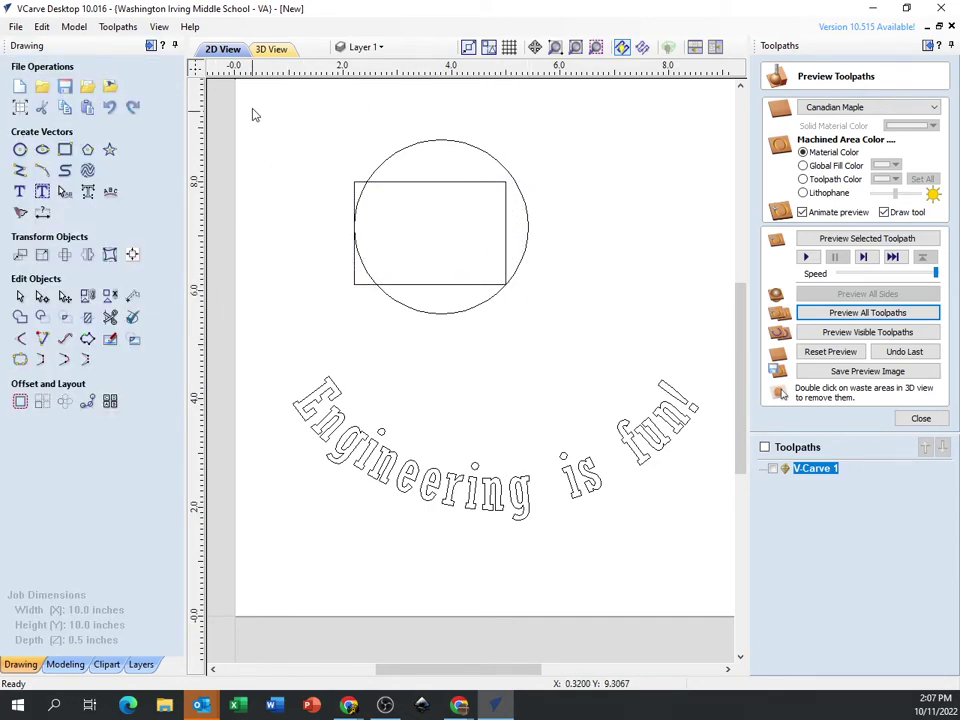
pyautogui.moveTo(313, 122); pyautogui.dragTo(618, 375)
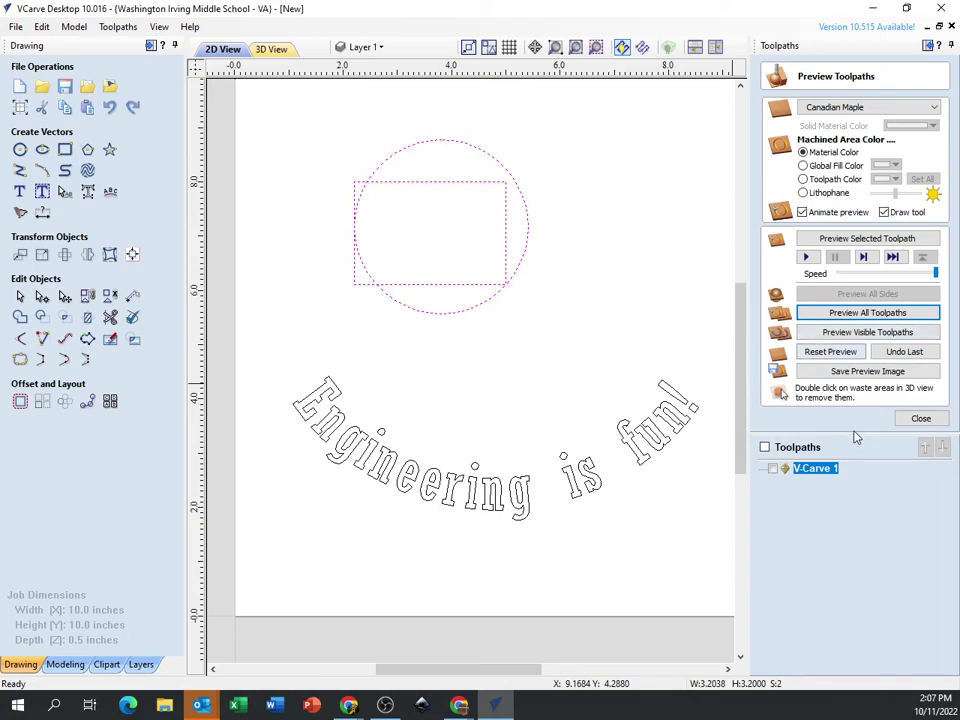
# - Move the curved text up to just below the circle and reopen the toolpath preview to compare
pyautogui.click(522, 505)
pyautogui.click(531, 510)
pyautogui.moveTo(527, 512); pyautogui.dragTo(532, 421)
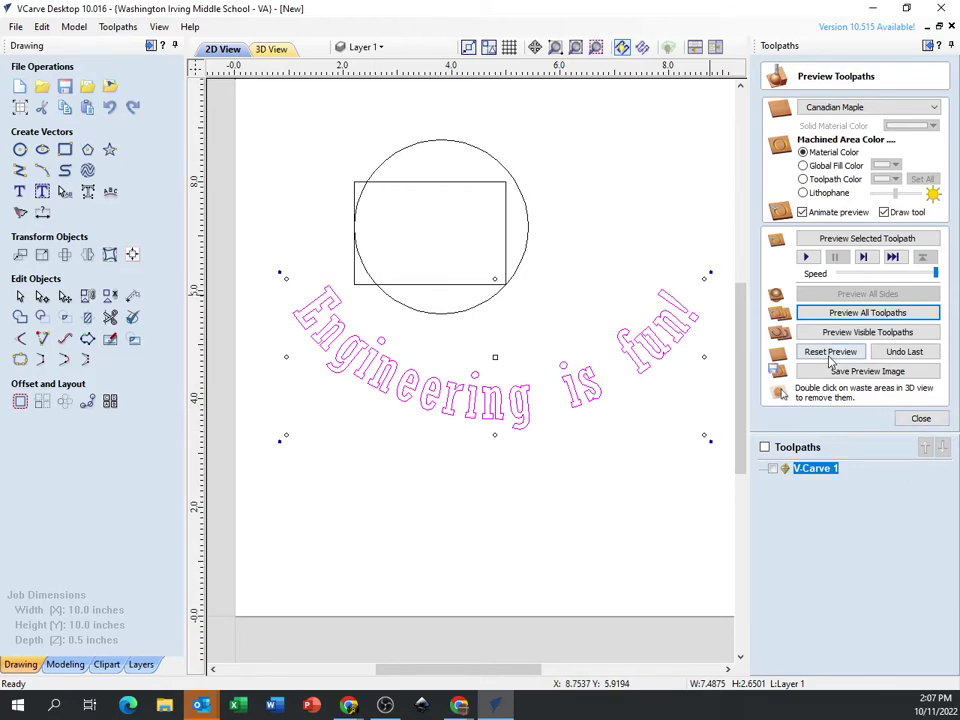
pyautogui.click(921, 420)
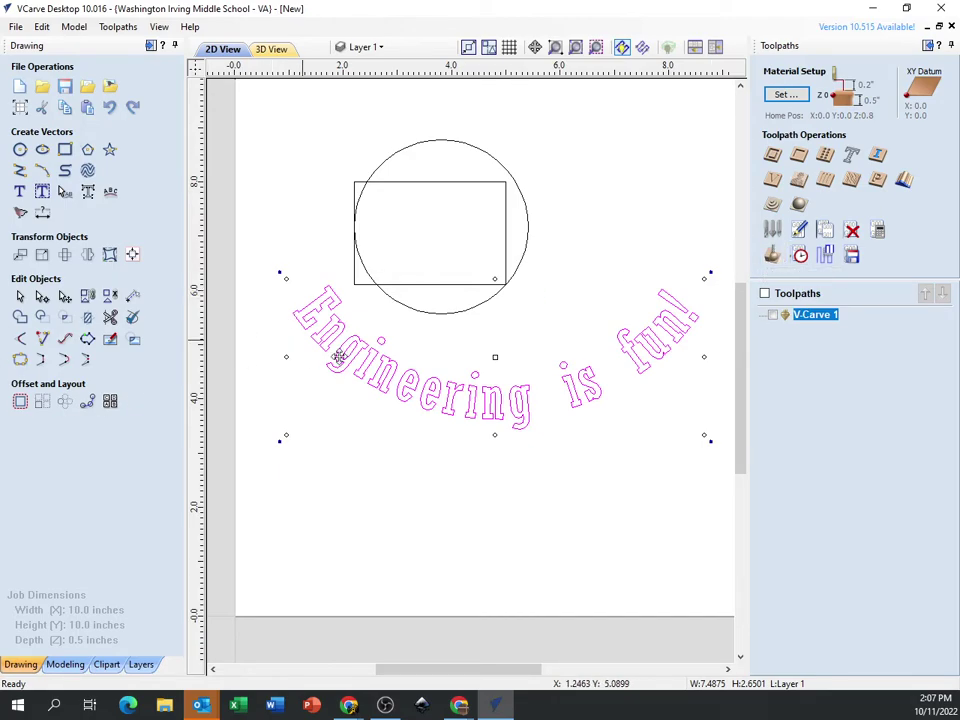
pyautogui.click(772, 256)
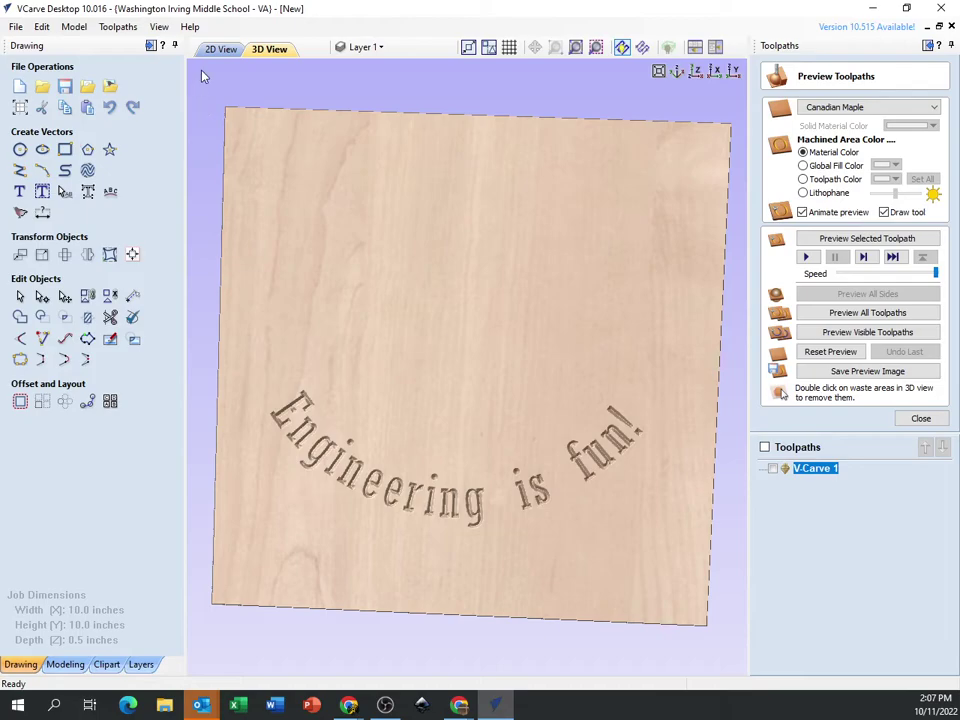
# - Recalculate the V-Carve 1 toolpath for the moved text in the 2D view
pyautogui.click(221, 49)
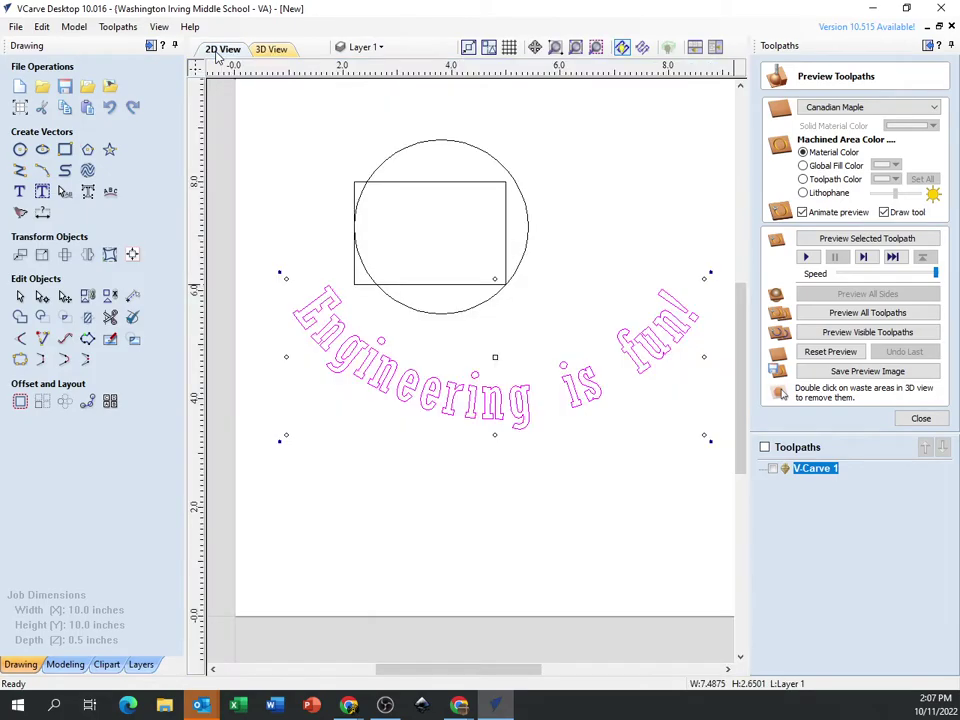
pyautogui.click(530, 422)
pyautogui.rightClick(822, 474)
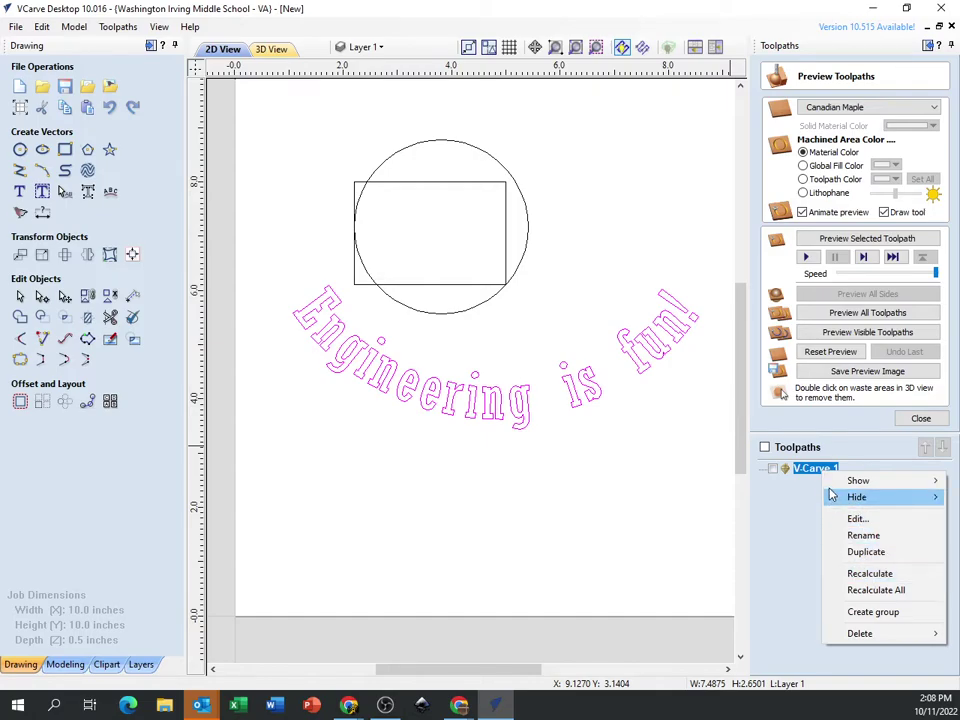
pyautogui.click(869, 574)
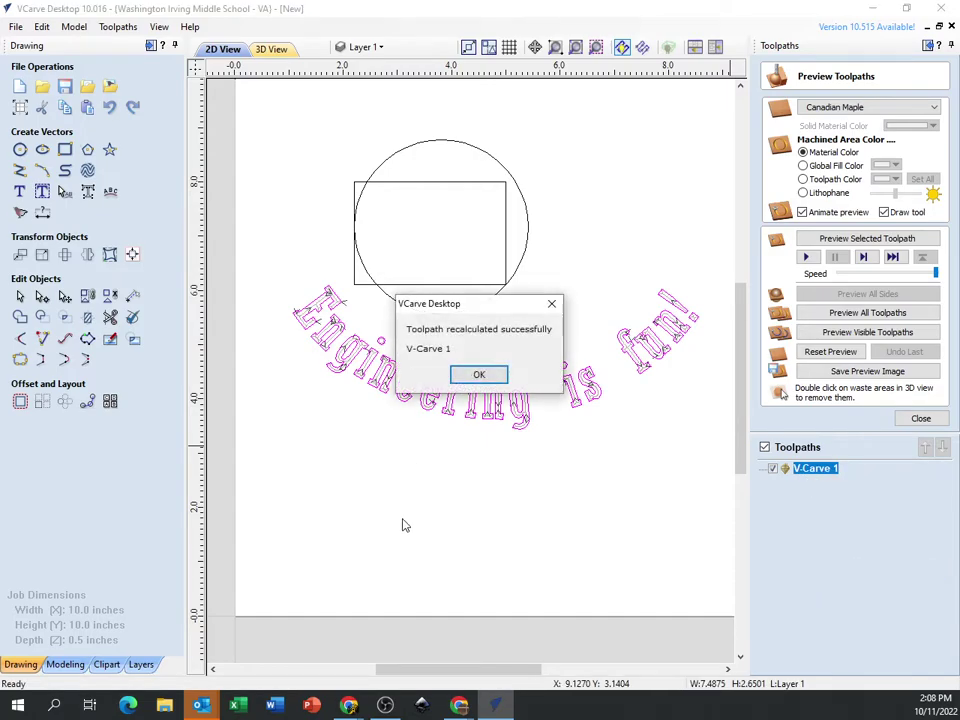
pyautogui.click(479, 375)
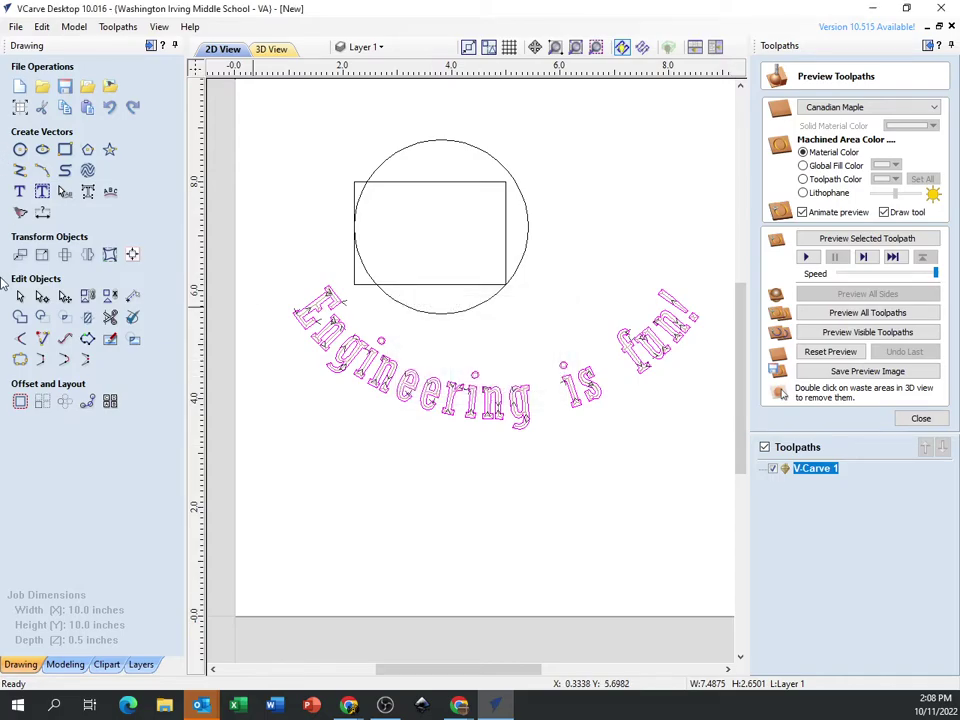
# - Clear the old carving from the 3D preview, rerun all toolpaths on the board, and leave the preview
pyautogui.click(271, 49)
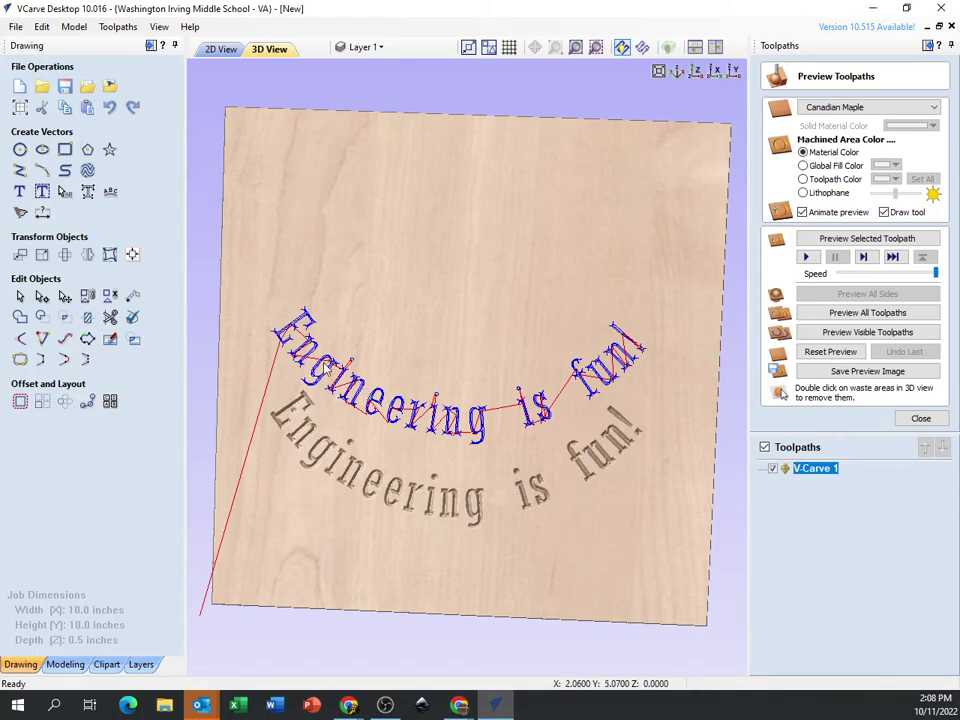
pyautogui.click(832, 352)
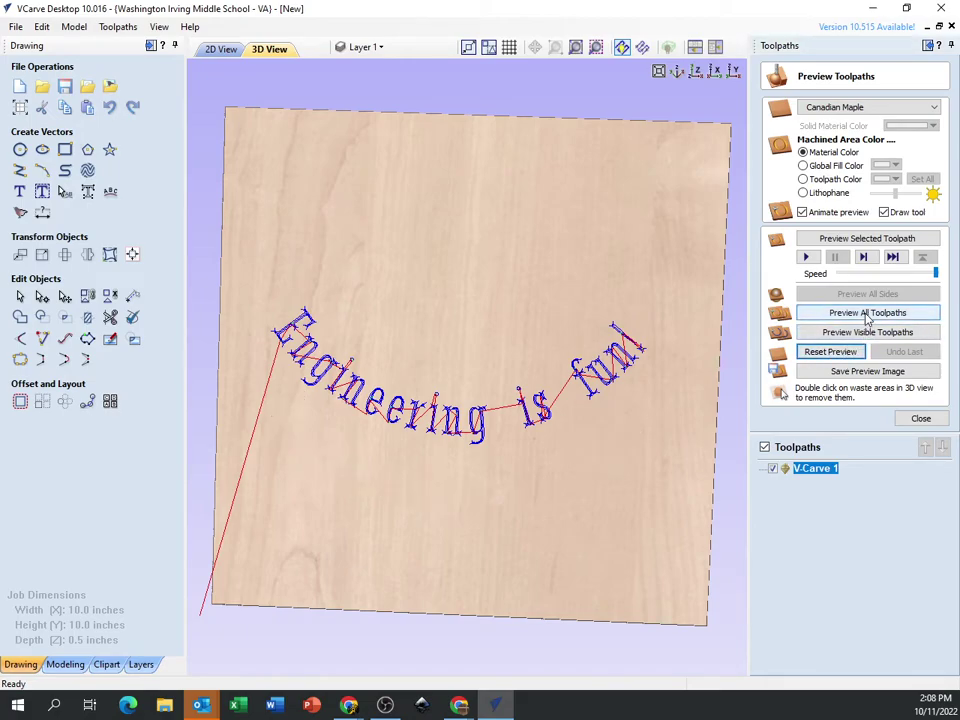
pyautogui.click(866, 314)
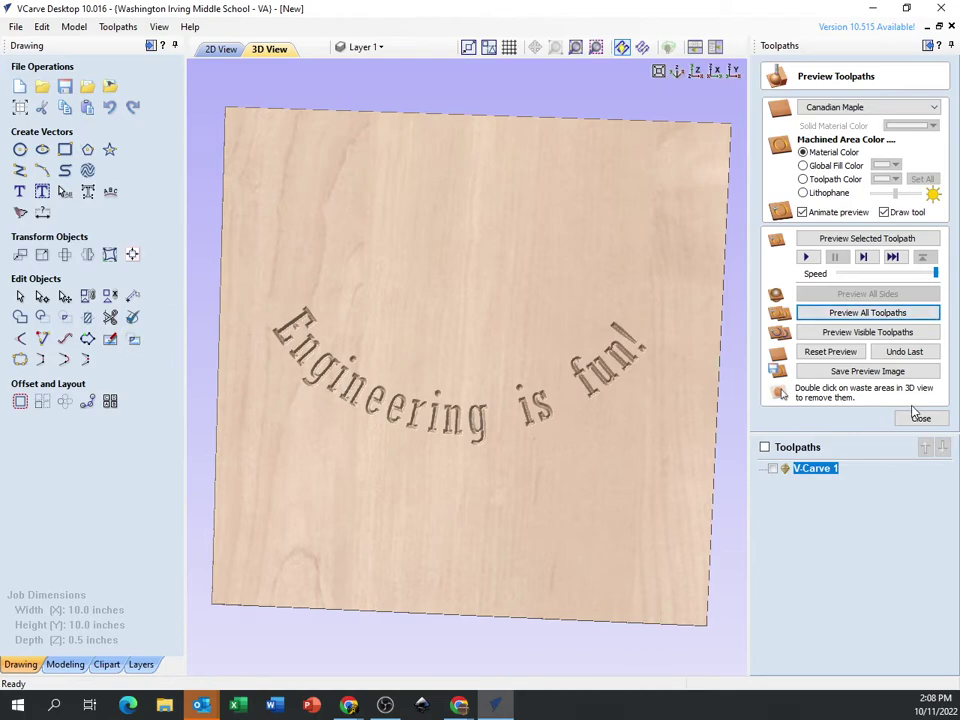
pyautogui.click(920, 418)
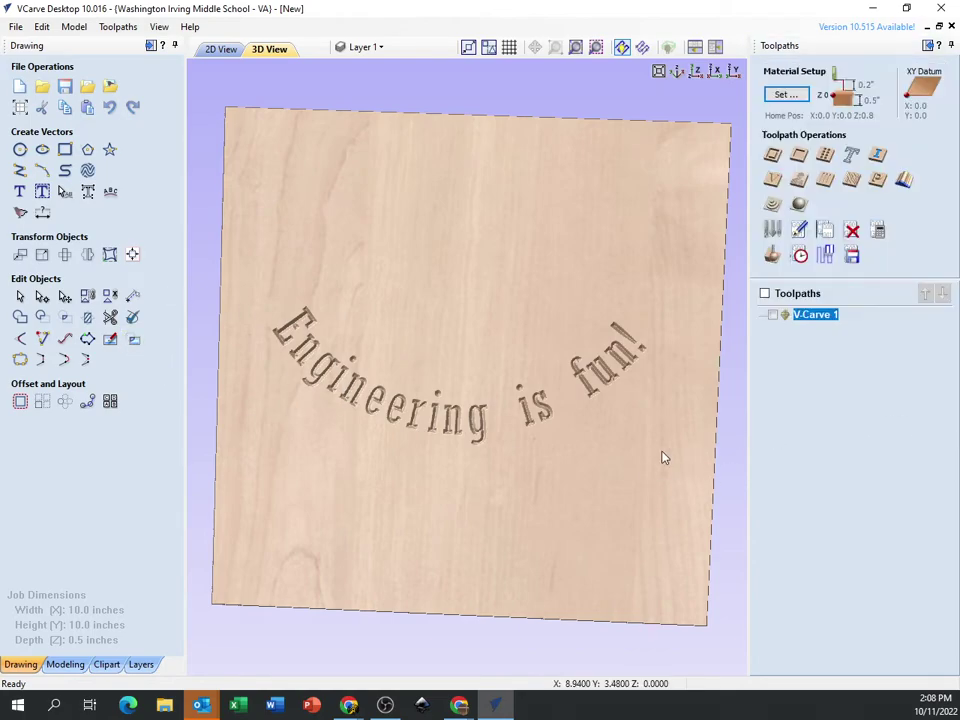
pyautogui.click(772, 258)
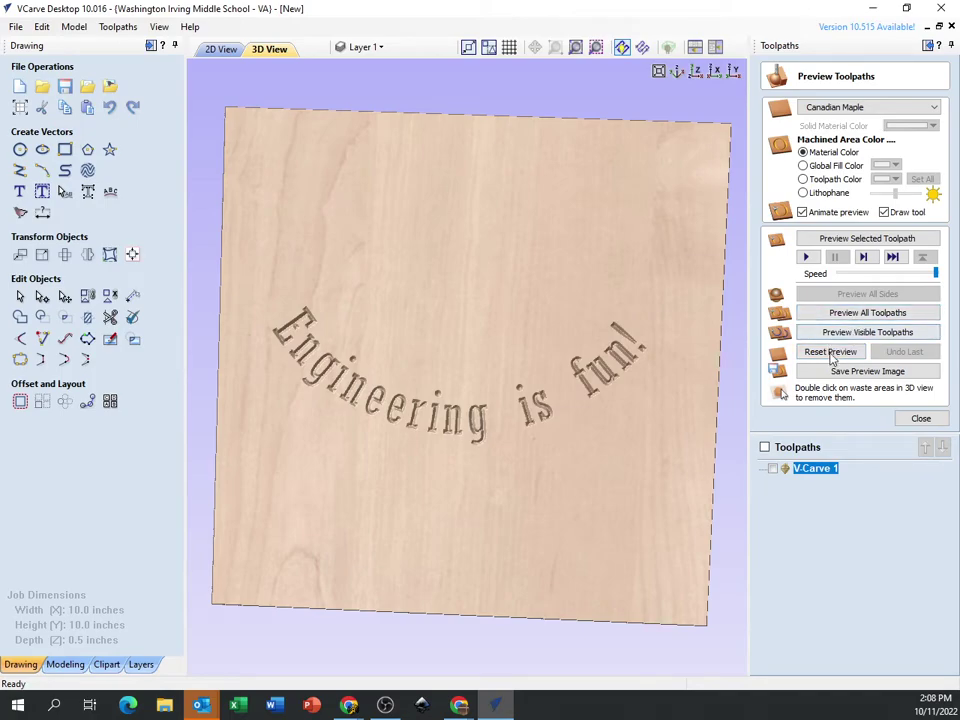
pyautogui.click(919, 418)
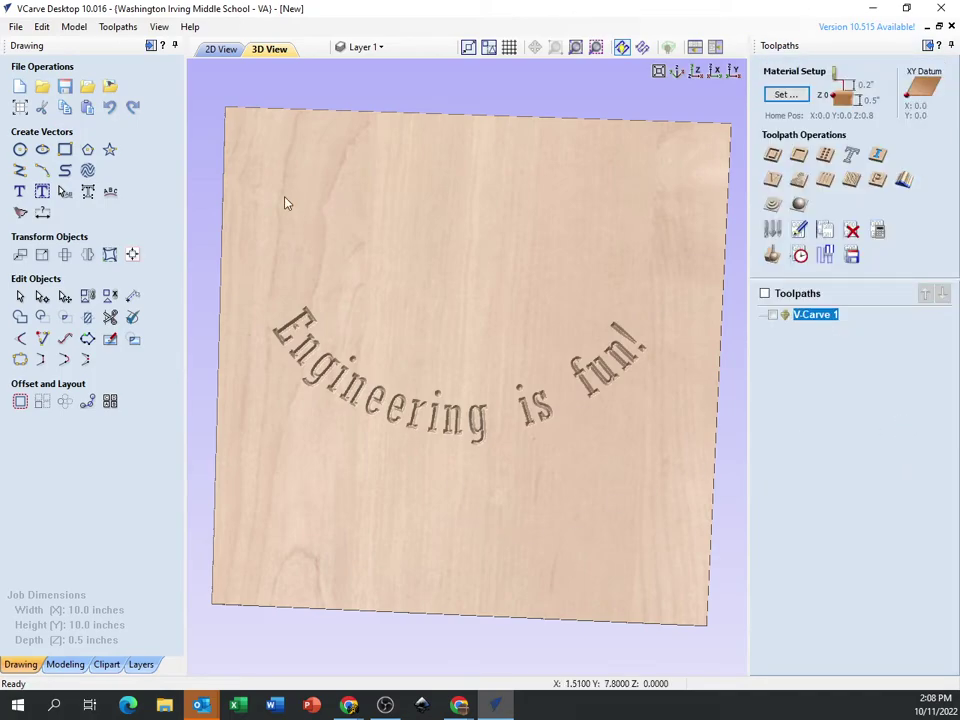
# - Move the curved text back down to the lower part of the board in the 2D view
pyautogui.click(238, 48)
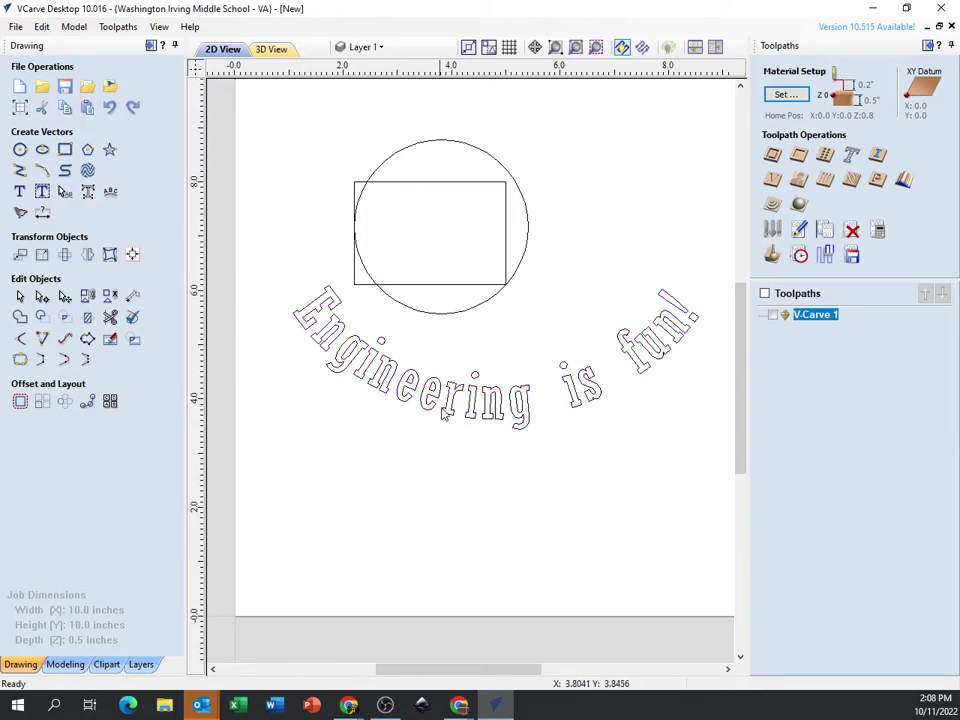
pyautogui.click(450, 404)
pyautogui.moveTo(452, 402); pyautogui.dragTo(477, 510)
# - Delete the circle and rectangle above the curved text
pyautogui.click(497, 324)
pyautogui.moveTo(255, 82); pyautogui.dragTo(535, 322)
pyautogui.press('Delete')
pyautogui.scroll(-3, 497, 424)
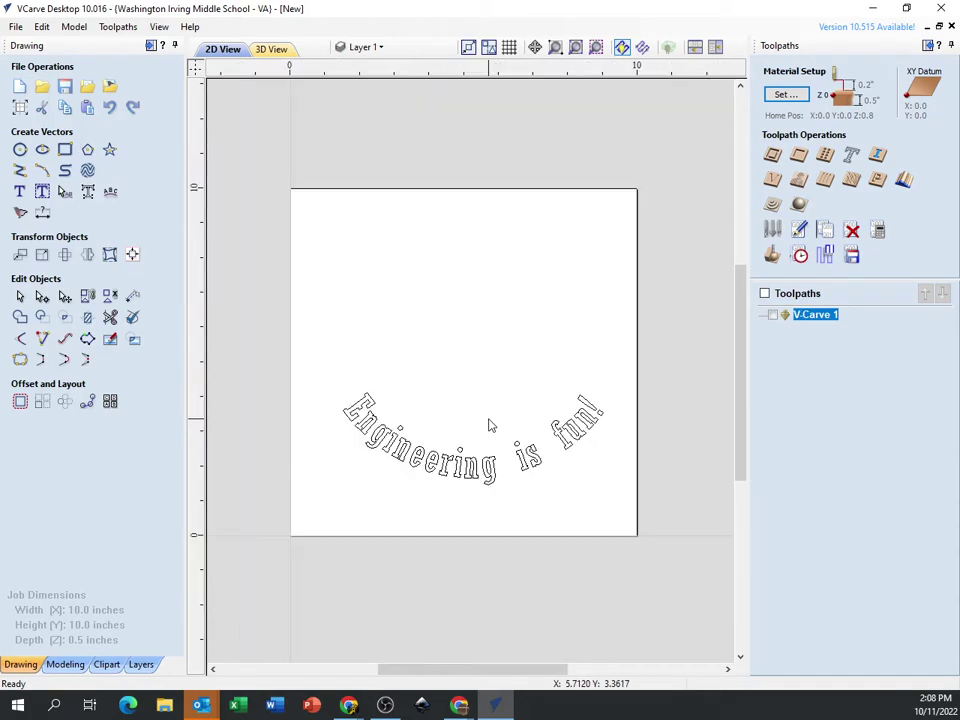
# - Move the curved text freehand up toward the board's middle and back down to the lower part of the board
pyautogui.click(462, 482)
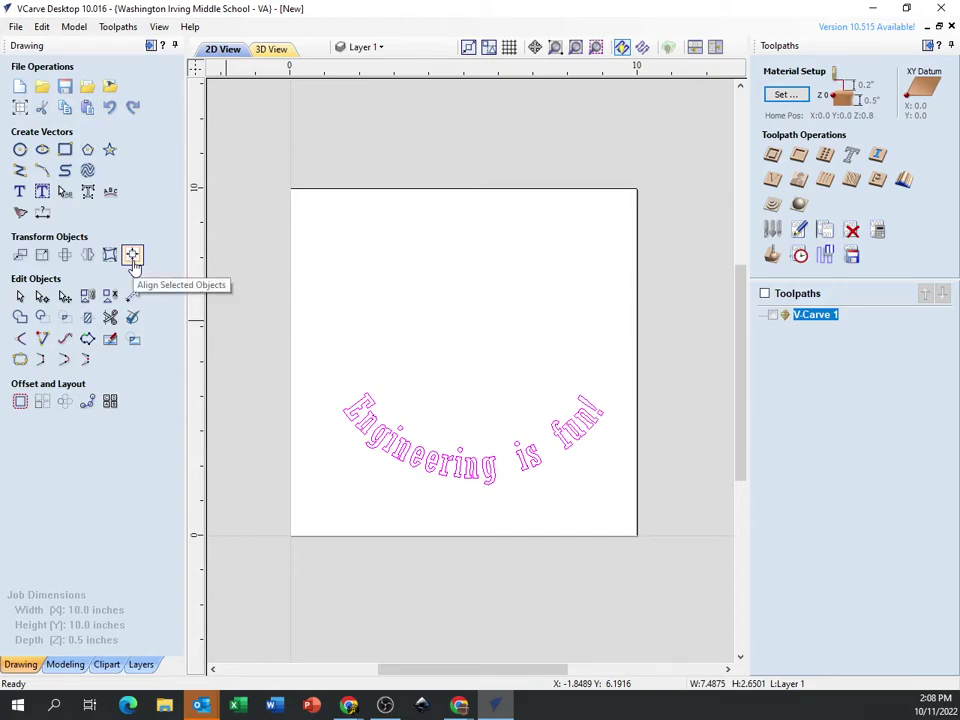
pyautogui.click(473, 478)
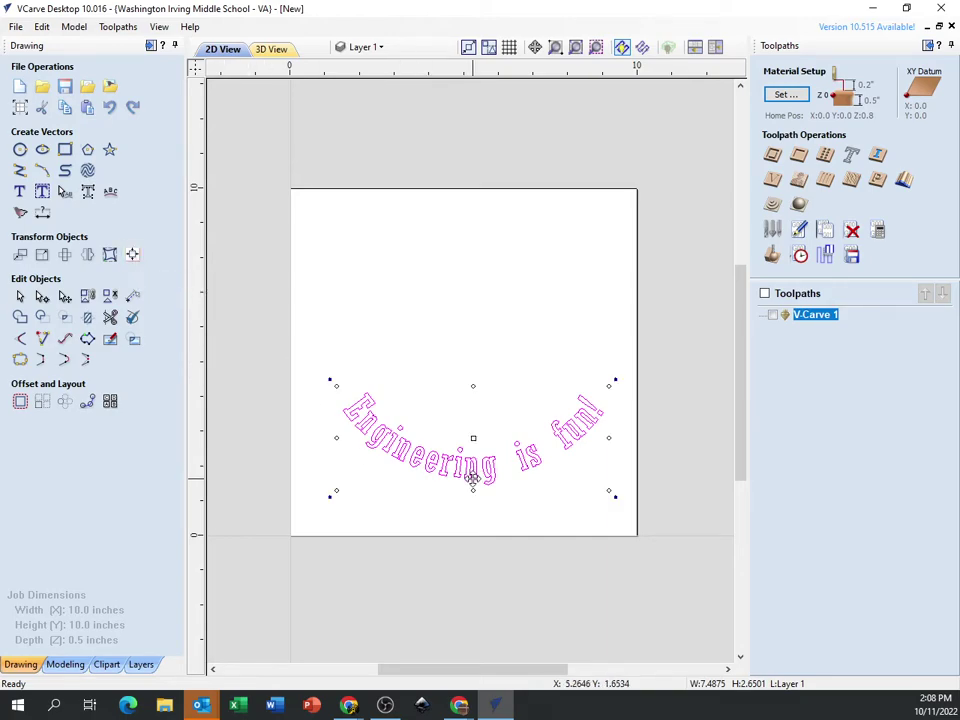
pyautogui.moveTo(480, 474); pyautogui.dragTo(468, 408)
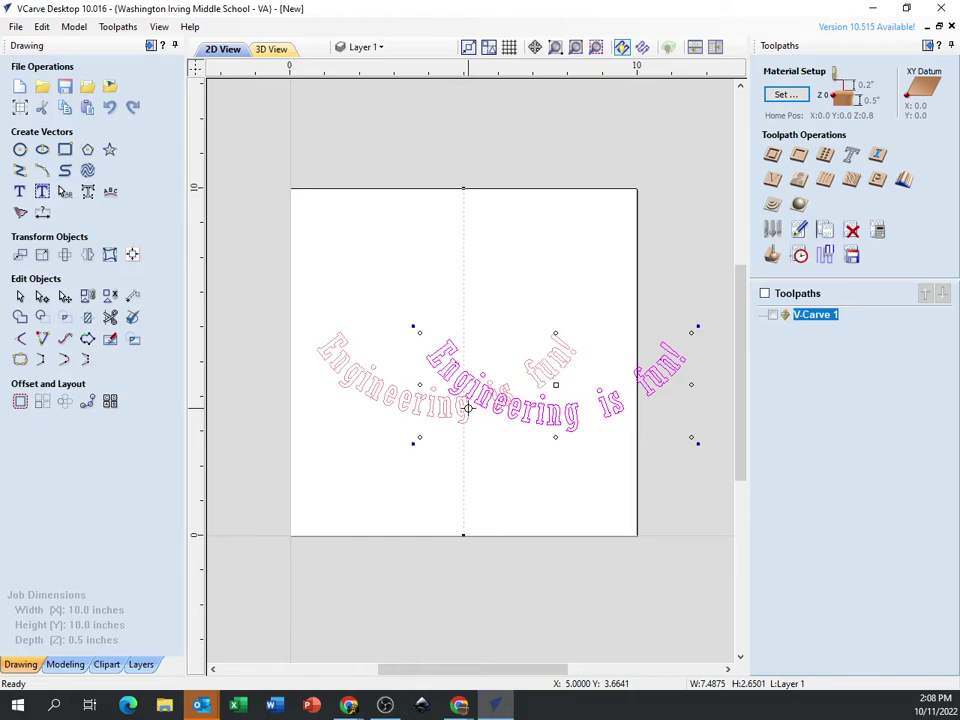
pyautogui.press('Escape')
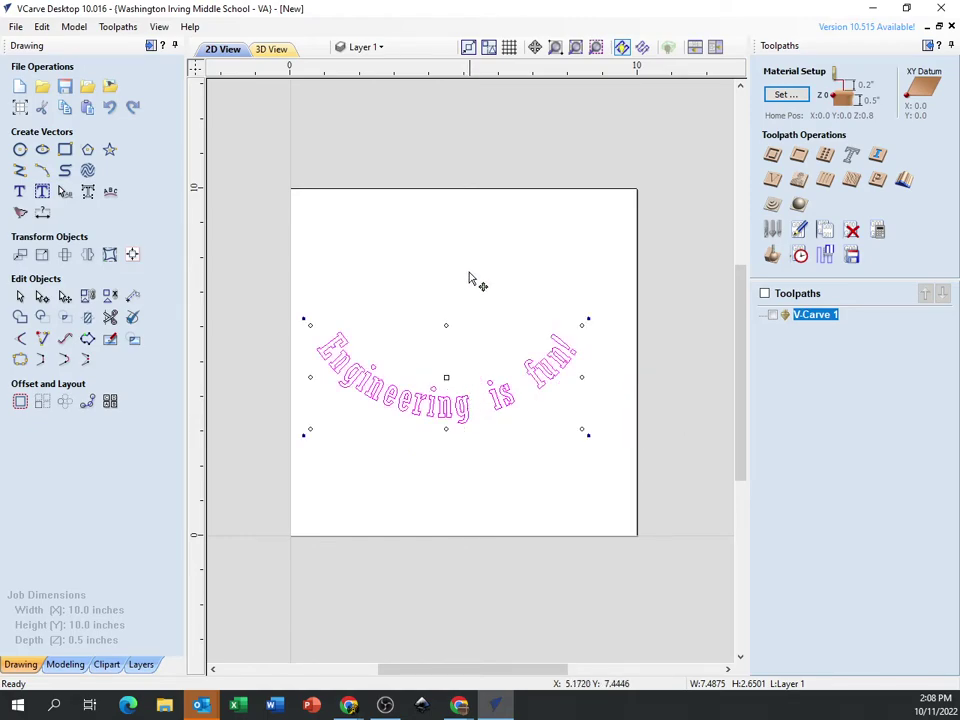
pyautogui.moveTo(463, 400); pyautogui.dragTo(470, 484)
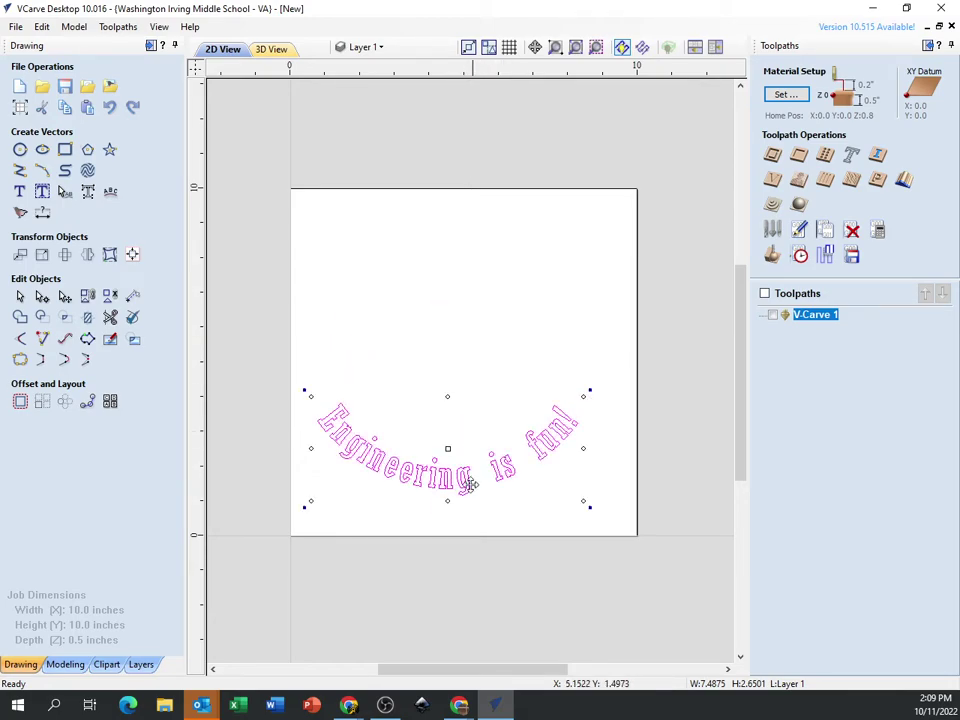
# - Align the curved text to the material, centering it horizontally and vertically on the board
pyautogui.click(132, 254)
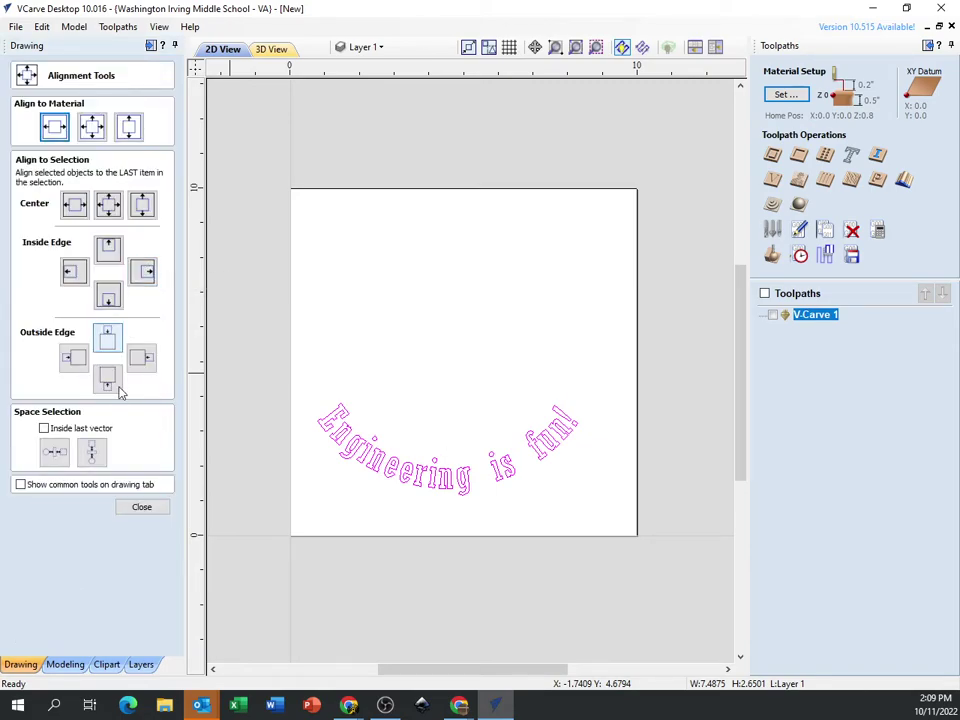
pyautogui.click(141, 506)
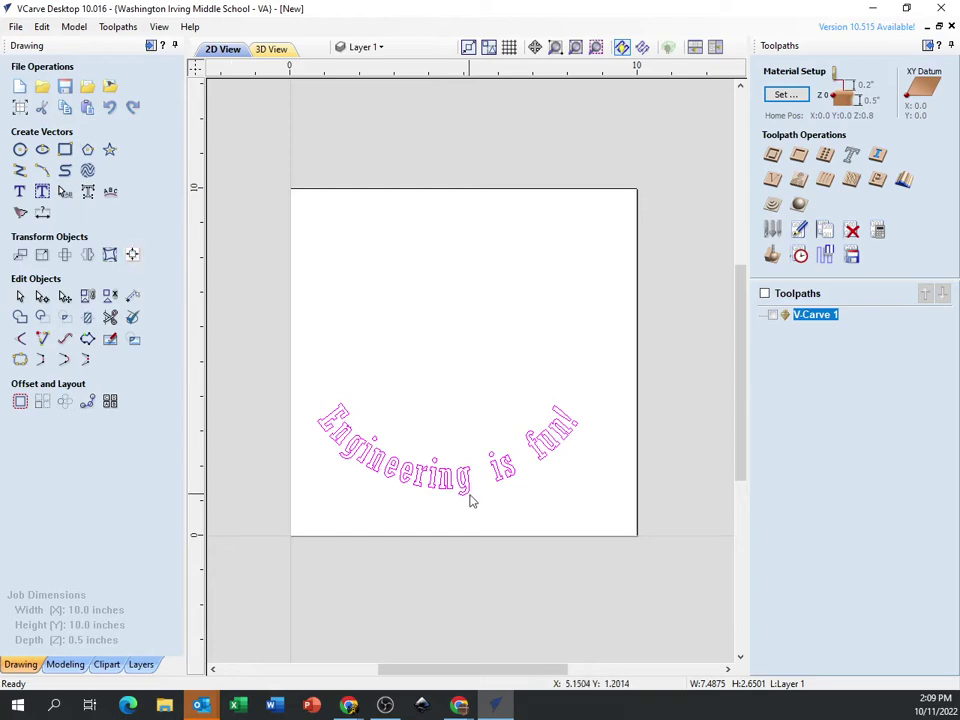
pyautogui.click(132, 257)
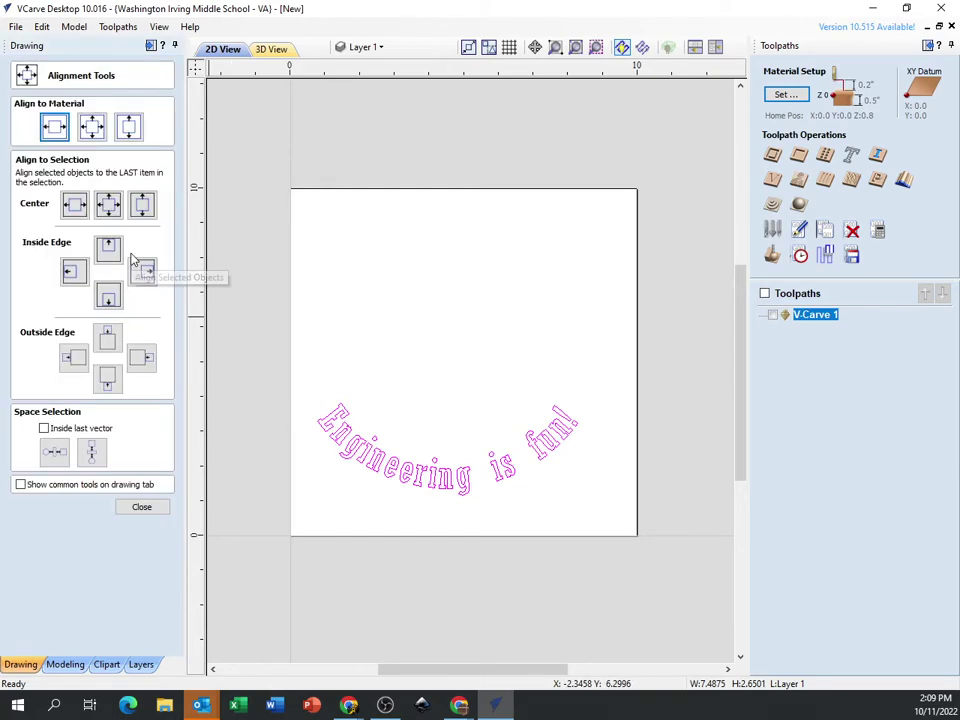
pyautogui.click(55, 127)
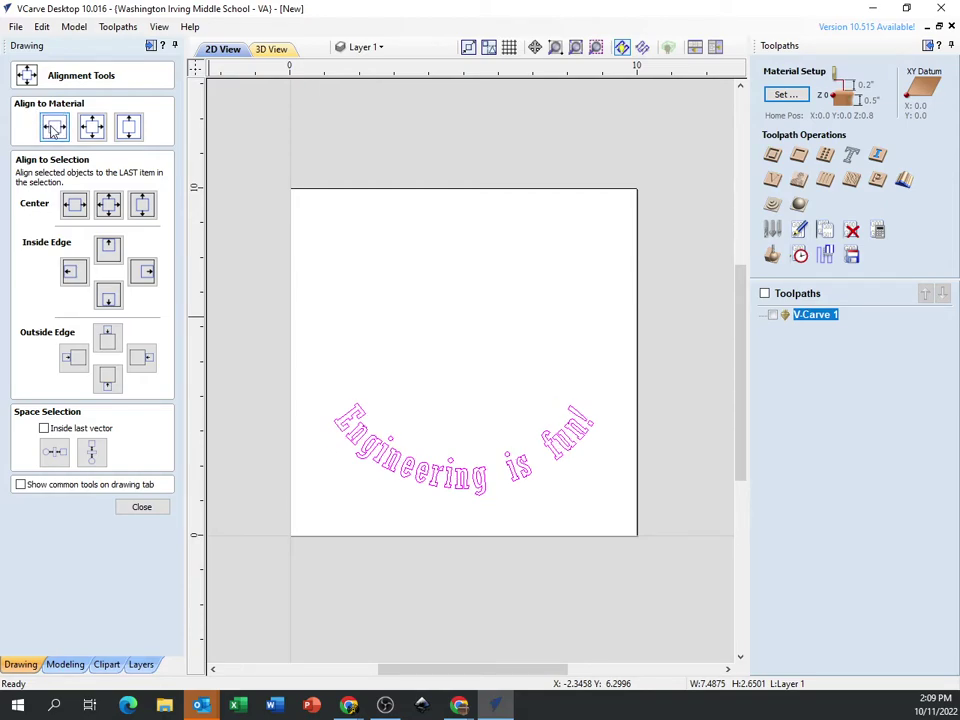
pyautogui.click(129, 128)
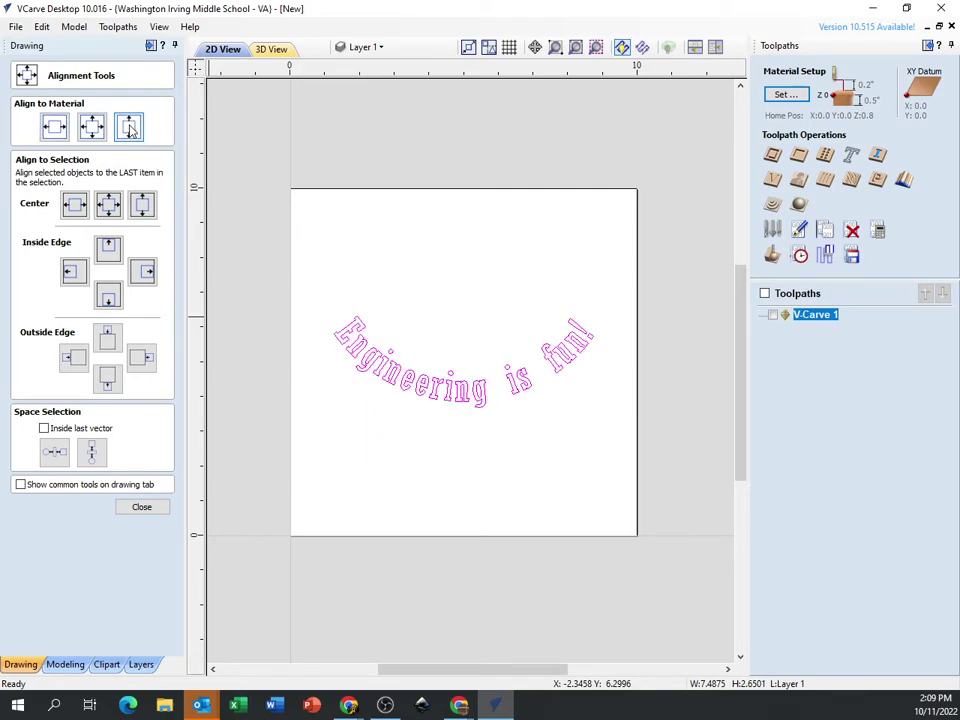
# - Center the curved text on the material in both directions, and move it straight down to the lower part of the board
pyautogui.click(428, 372)
pyautogui.moveTo(435, 392); pyautogui.dragTo(394, 485)
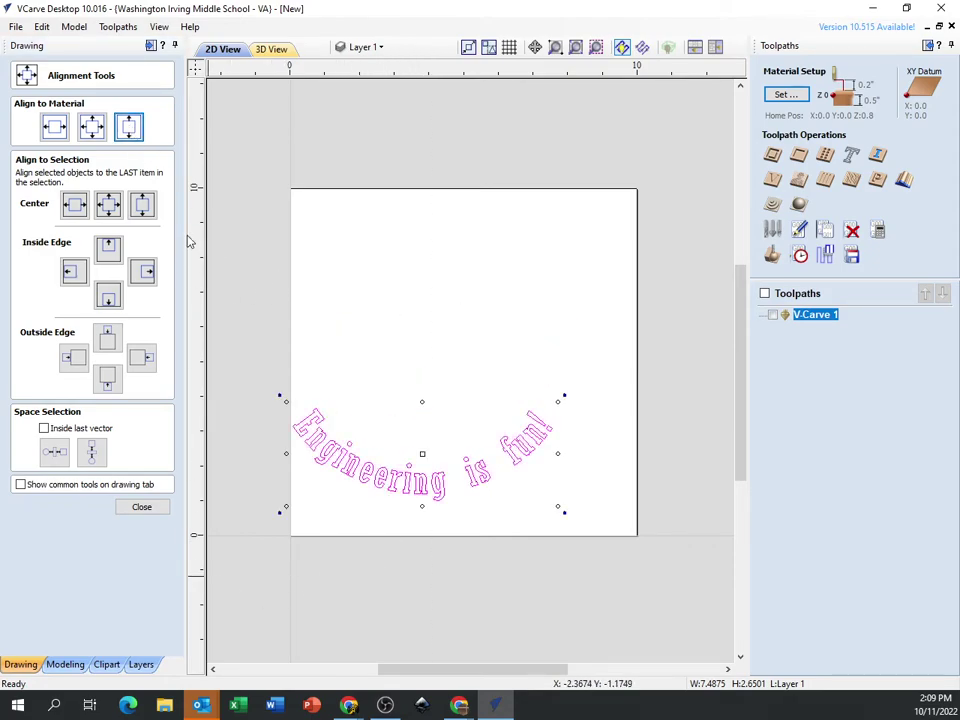
pyautogui.click(92, 128)
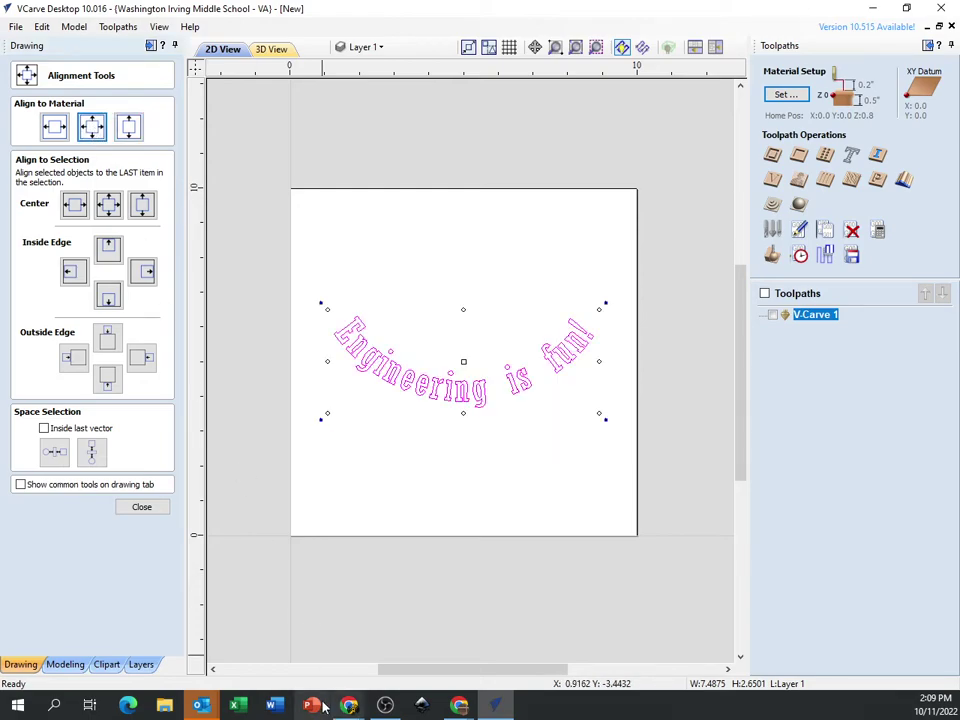
pyautogui.moveTo(463, 407); pyautogui.dragTo(458, 490)
pyautogui.click(142, 507)
pyautogui.click(534, 581)
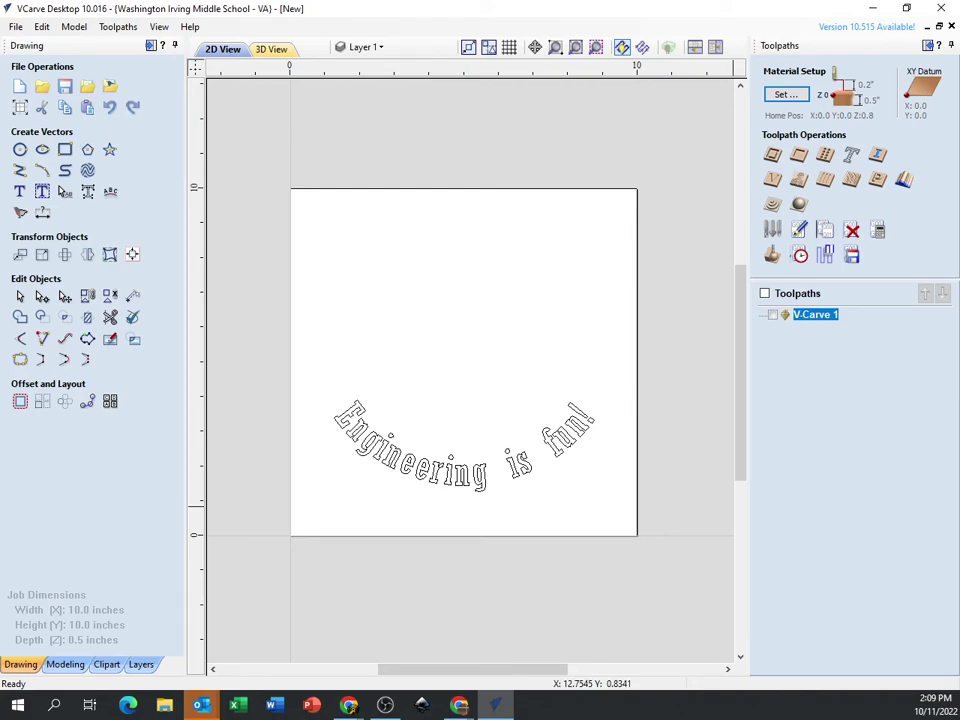
# - Switch to the Google Images window in Chrome and search for "caps logo"
pyautogui.click(385, 705)
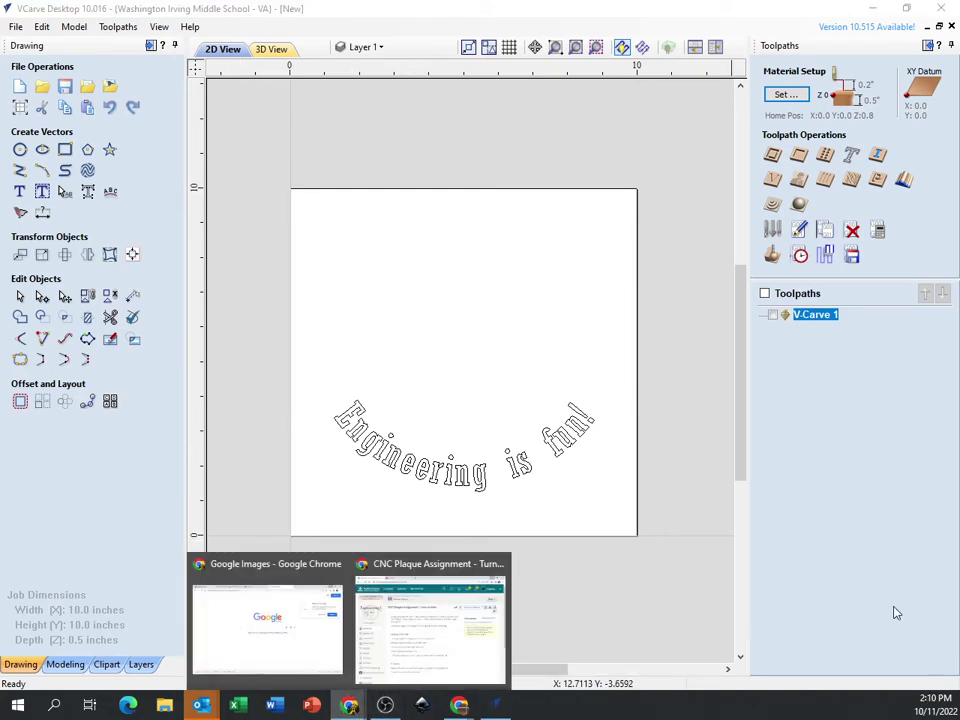
pyautogui.click(274, 617)
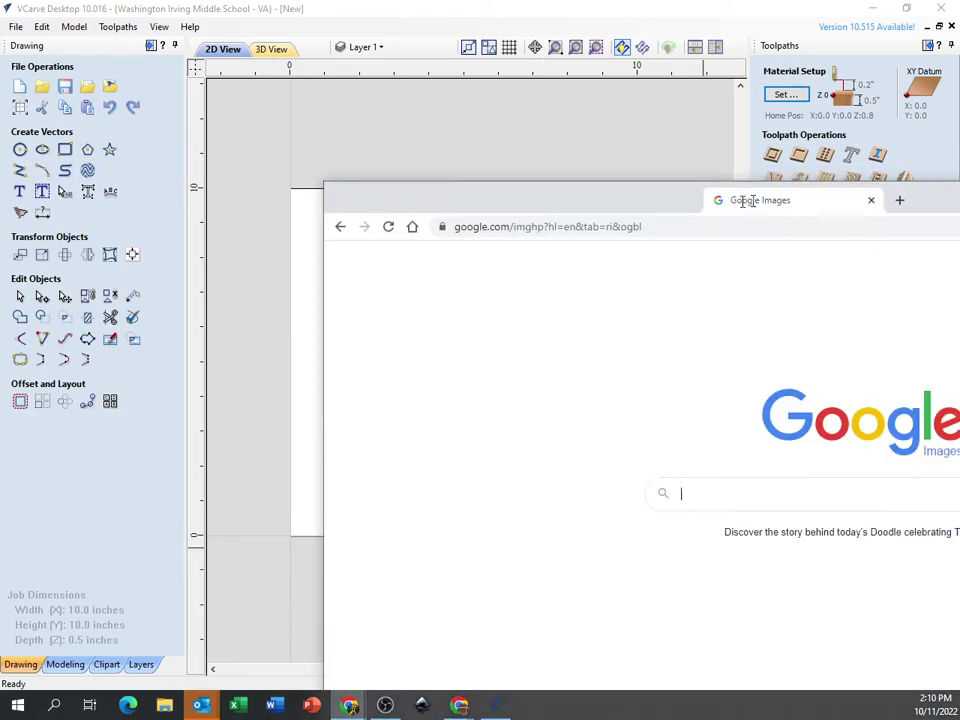
pyautogui.moveTo(744, 199); pyautogui.dragTo(403, 47)
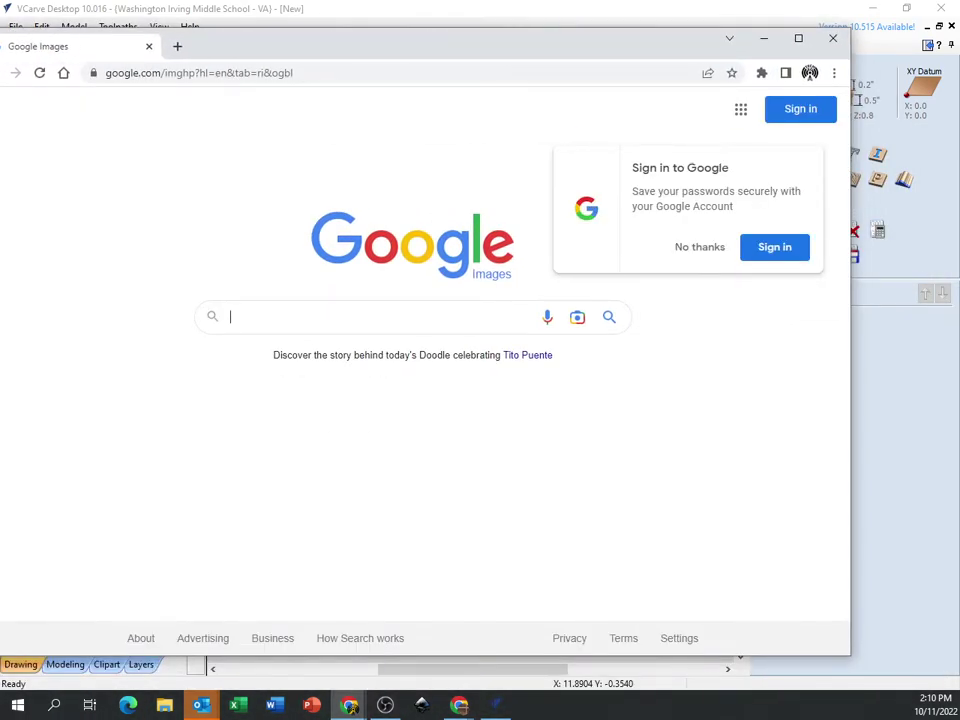
pyautogui.click(378, 313)
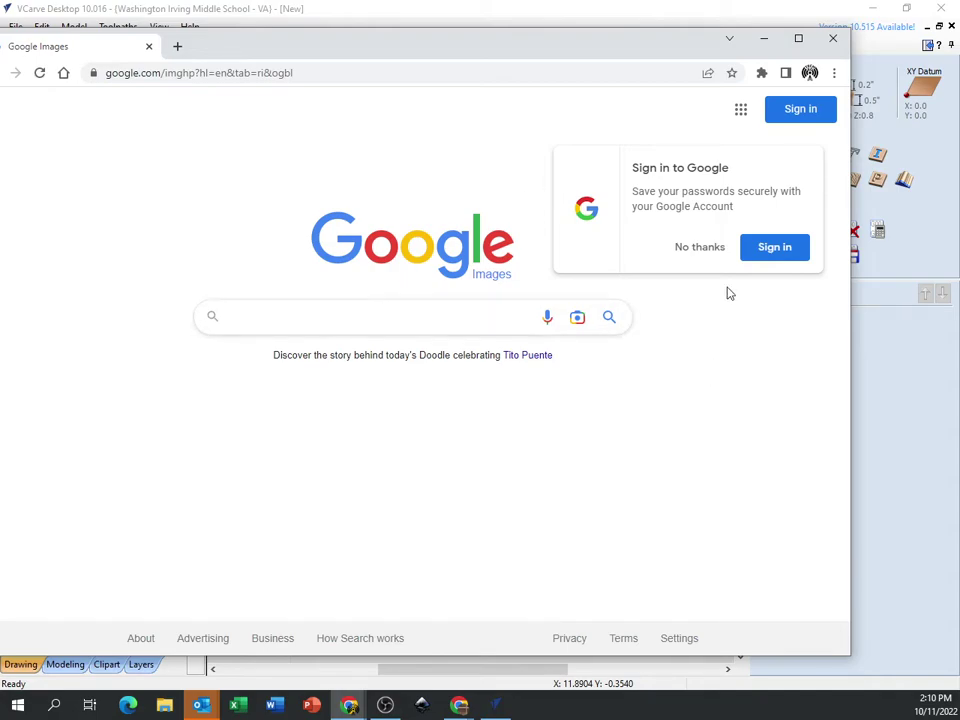
pyautogui.write('caps logo')
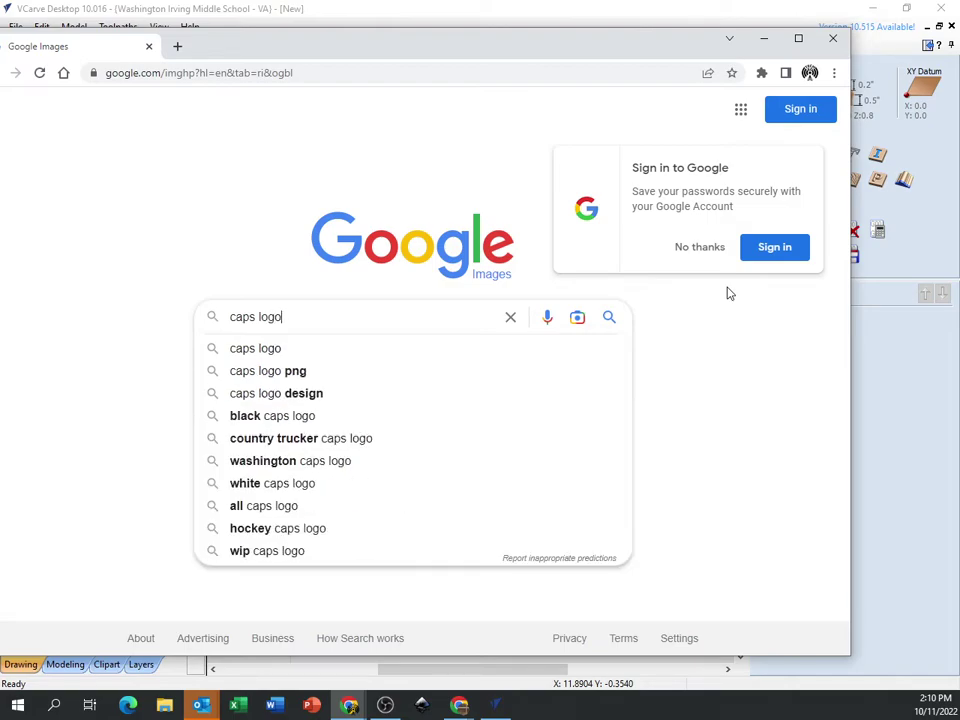
pyautogui.press('Return')
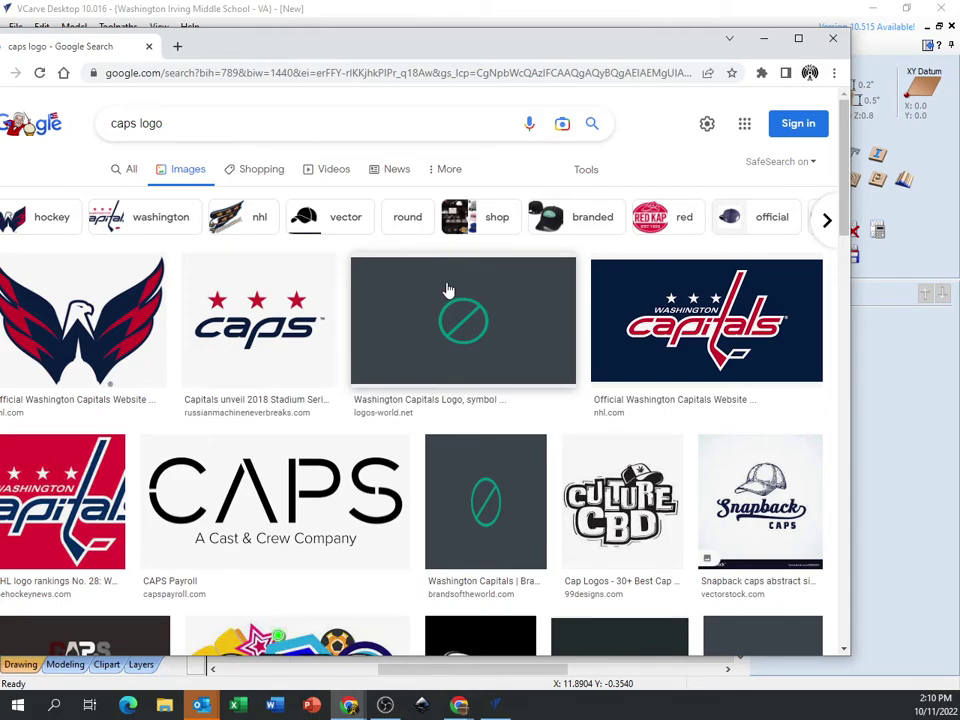
# - Look through the image results for a caps logo suitable for carving
pyautogui.scroll(-3, 355, 412)
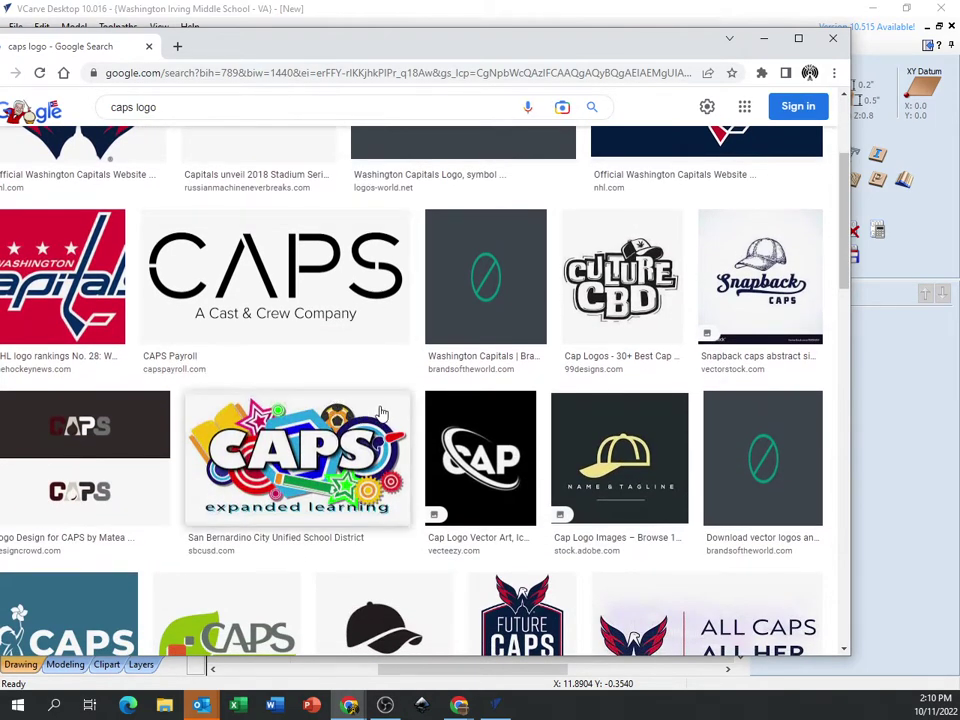
pyautogui.scroll(-4, 381, 412)
pyautogui.scroll(2, 365, 407)
pyautogui.scroll(-2, 350, 395)
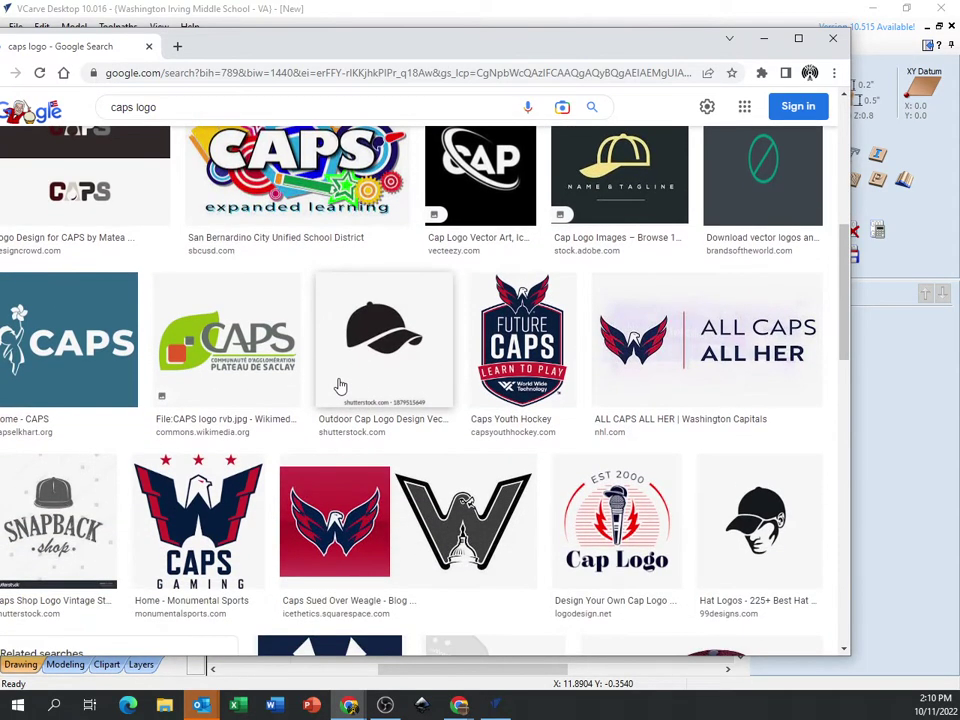
pyautogui.scroll(-3, 340, 386)
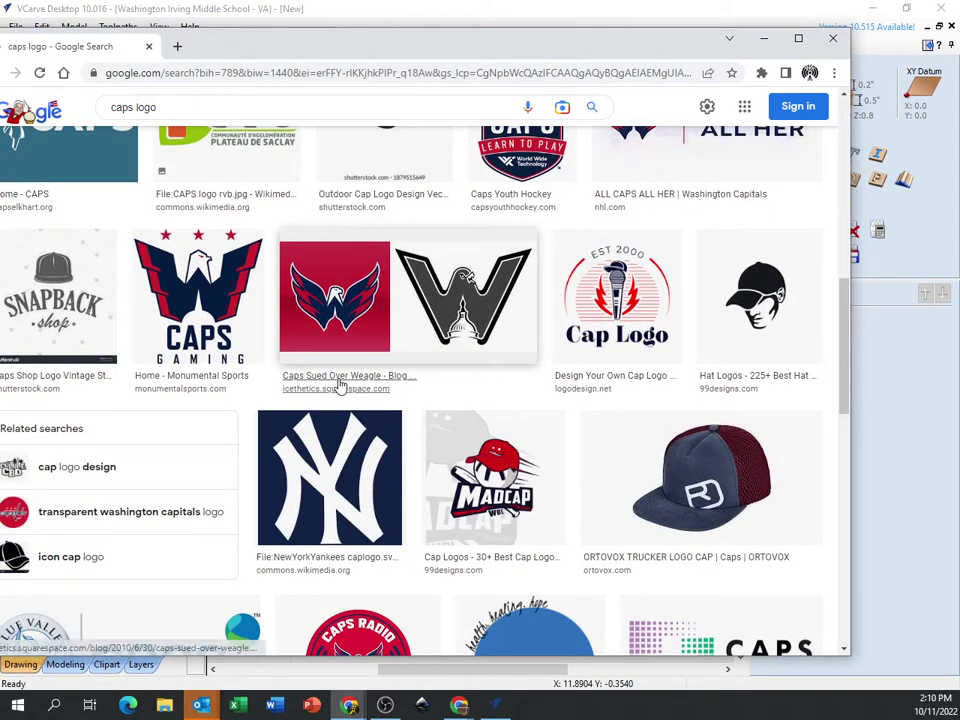
pyautogui.scroll(-3, 340, 388)
pyautogui.scroll(6, 345, 400)
pyautogui.scroll(2, 350, 415)
pyautogui.scroll(-1, 400, 410)
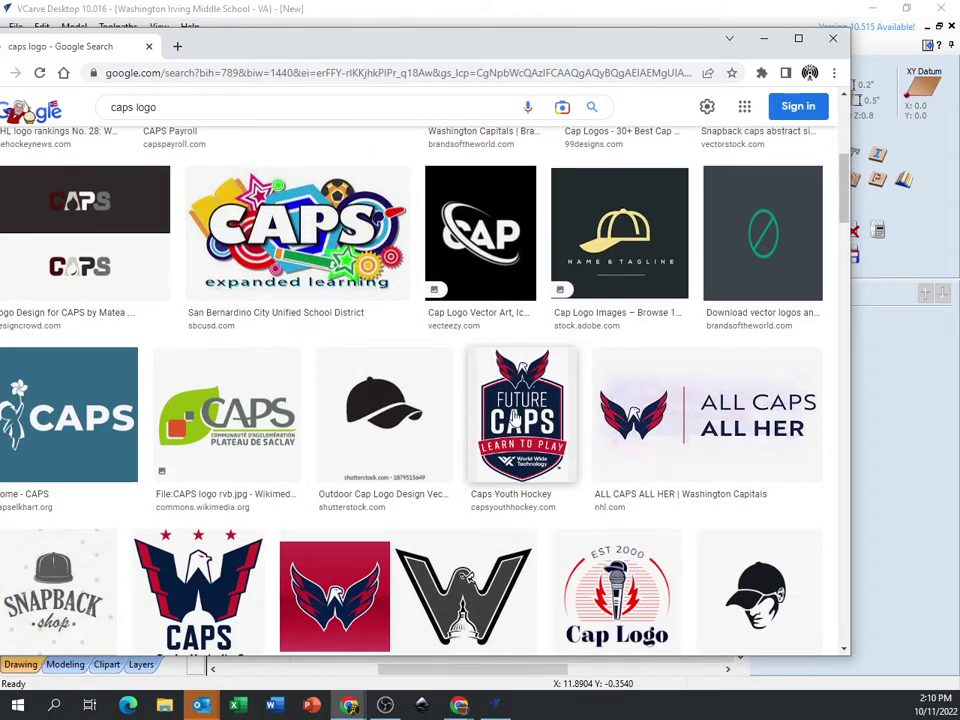
pyautogui.scroll(2, 360, 428)
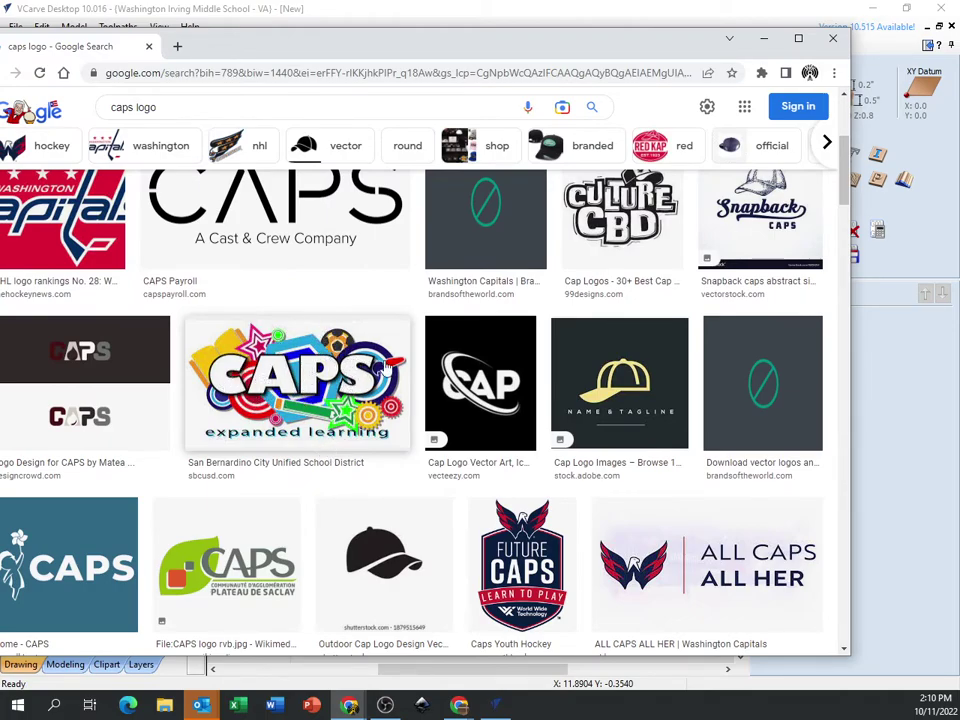
pyautogui.scroll(4, 348, 458)
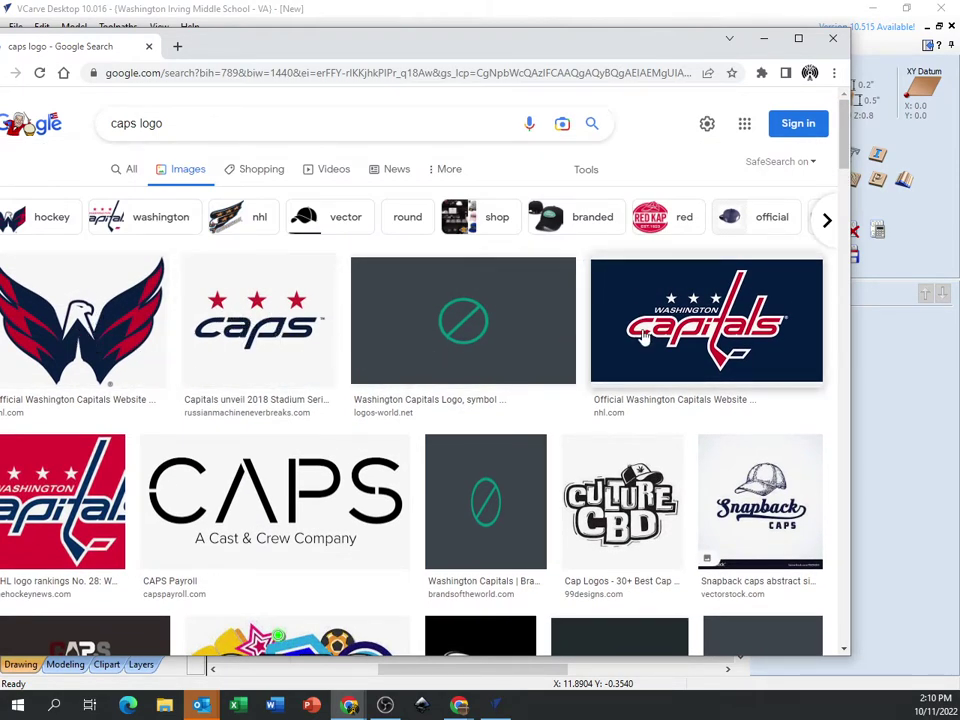
pyautogui.scroll(-10, 285, 398)
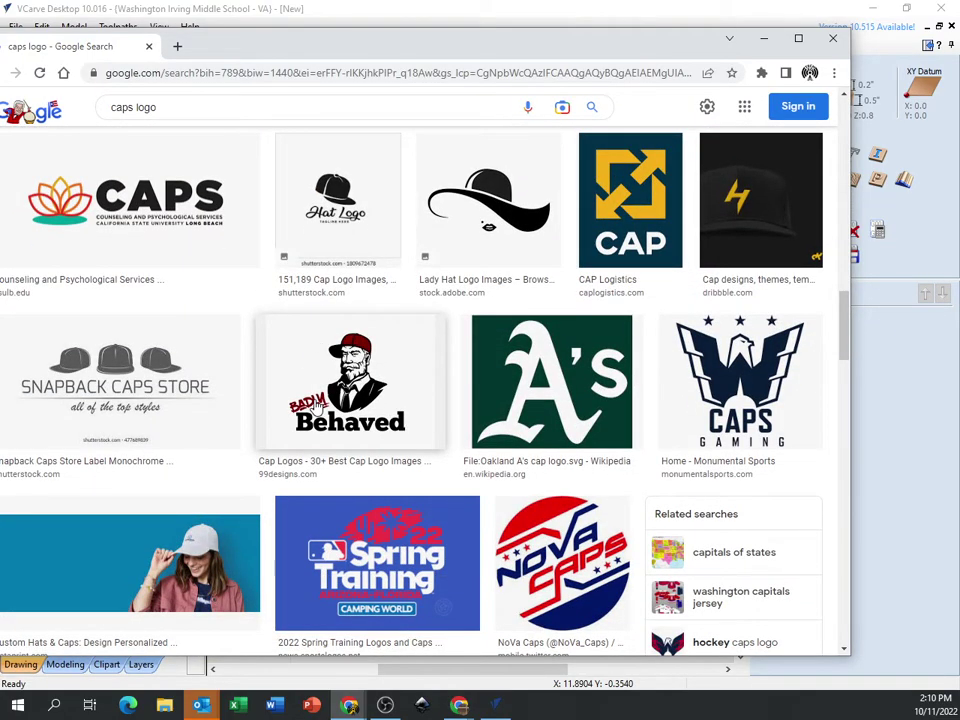
pyautogui.scroll(-2, 320, 407)
pyautogui.scroll(-2, 370, 420)
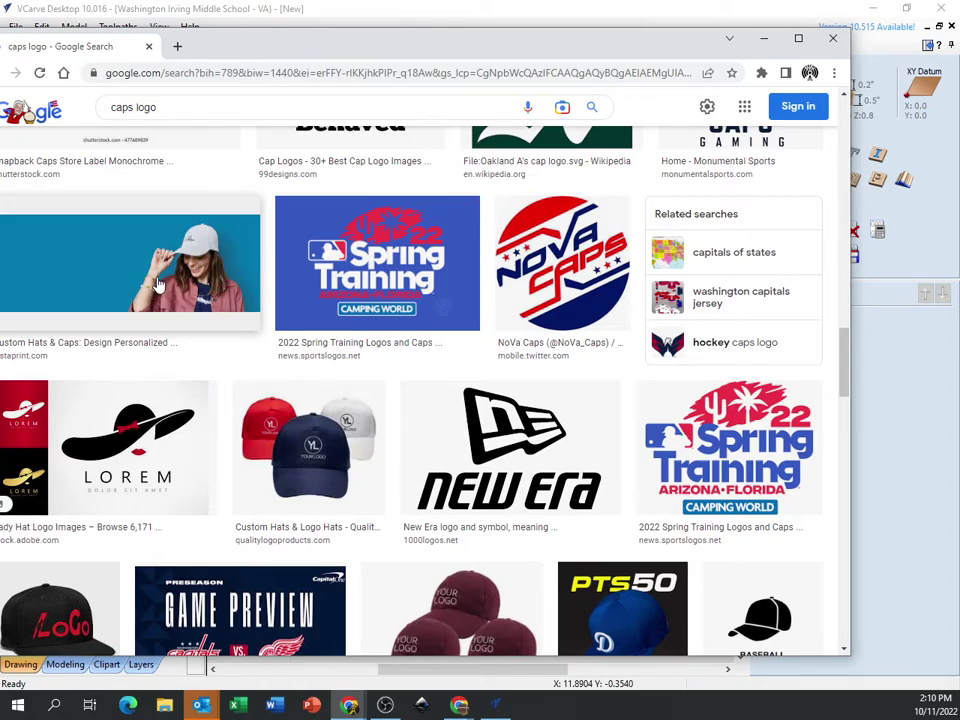
pyautogui.scroll(-9, 157, 285)
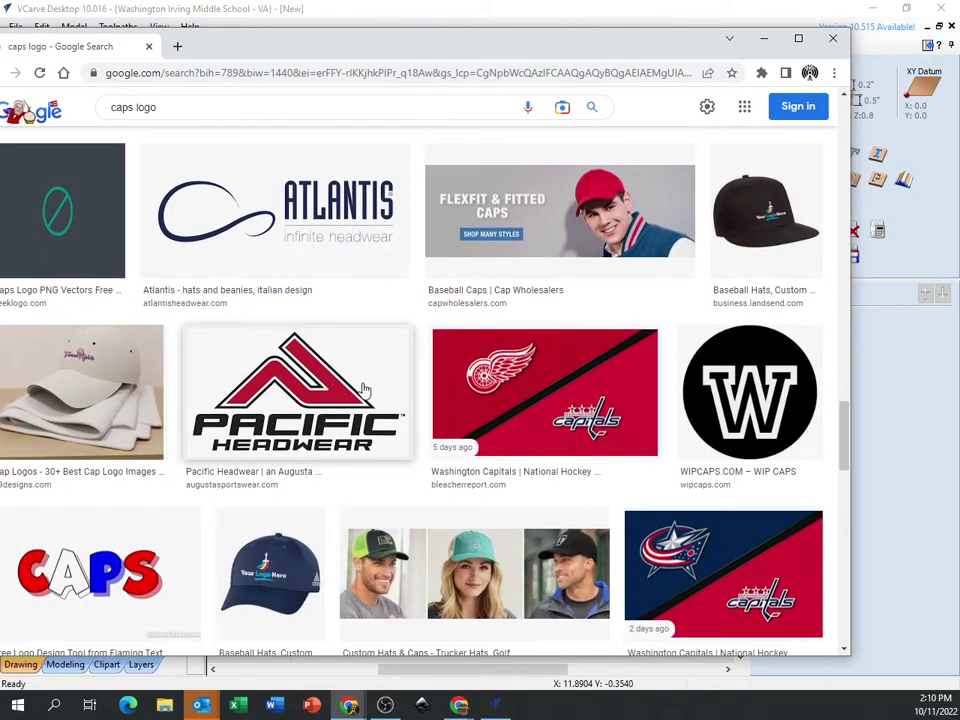
pyautogui.scroll(-3, 369, 399)
pyautogui.scroll(5, 369, 399)
pyautogui.scroll(-10, 208, 441)
pyautogui.scroll(10, 208, 441)
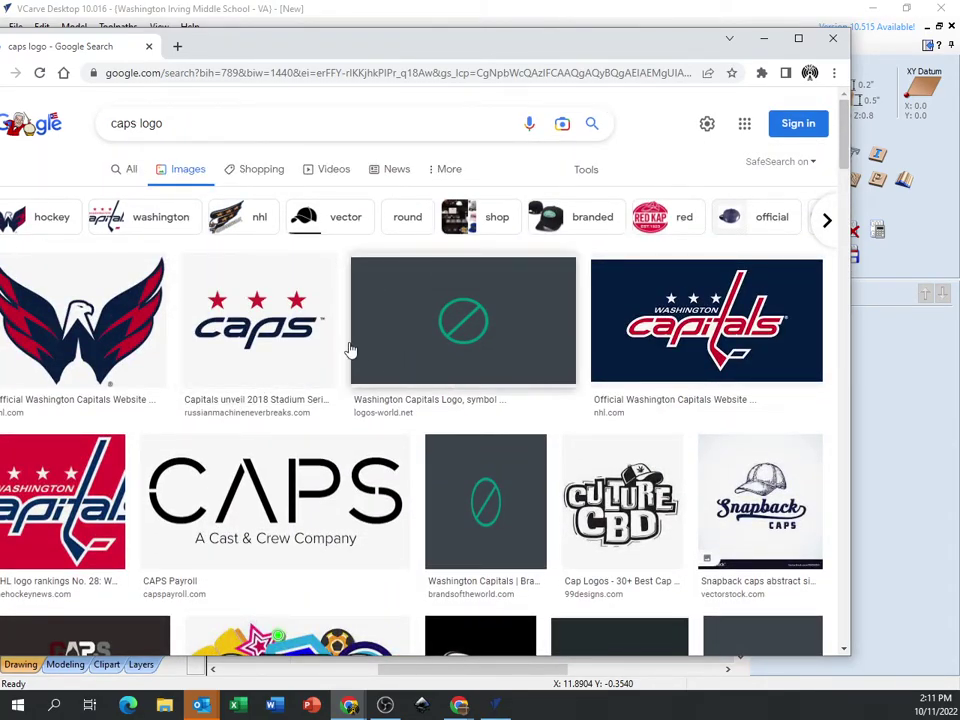
# - Open the caps logo with three red stars from the results and copy the image
pyautogui.click(255, 314)
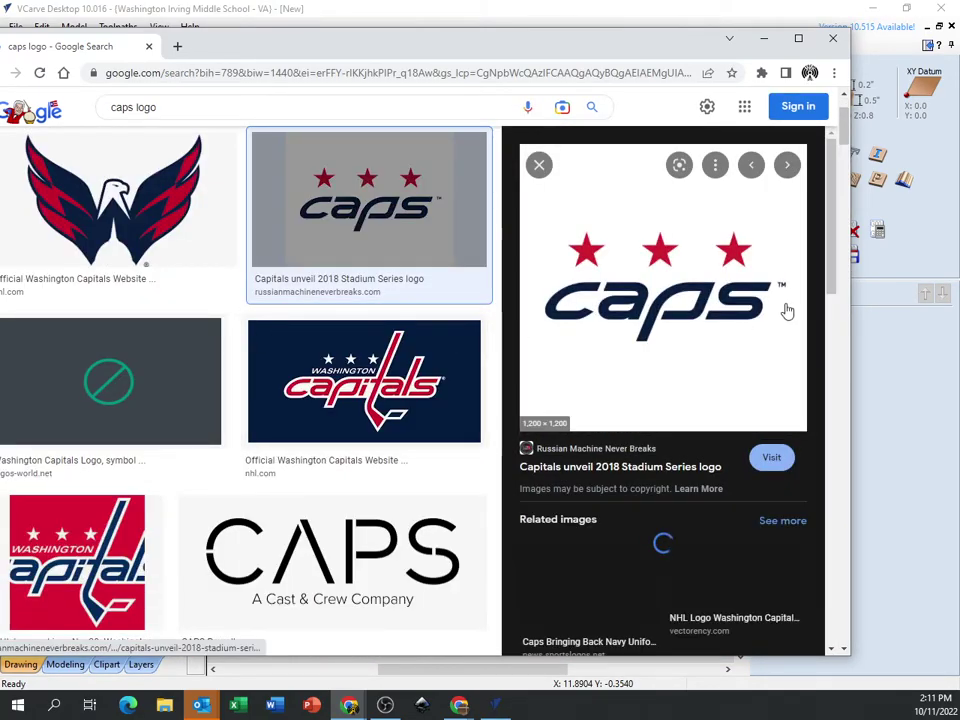
pyautogui.rightClick(633, 306)
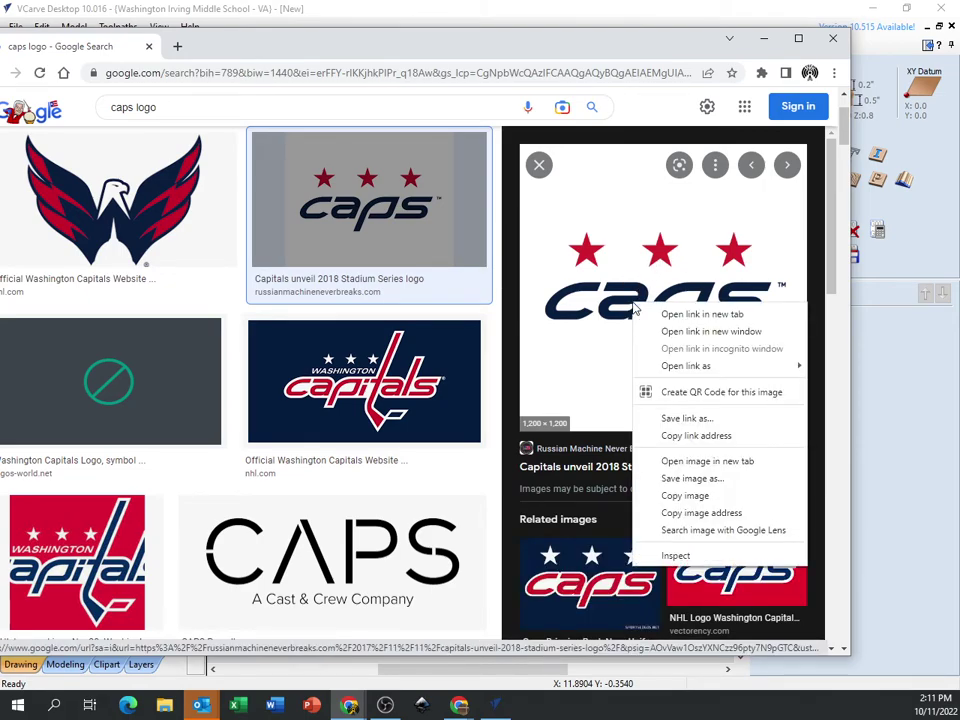
pyautogui.click(676, 497)
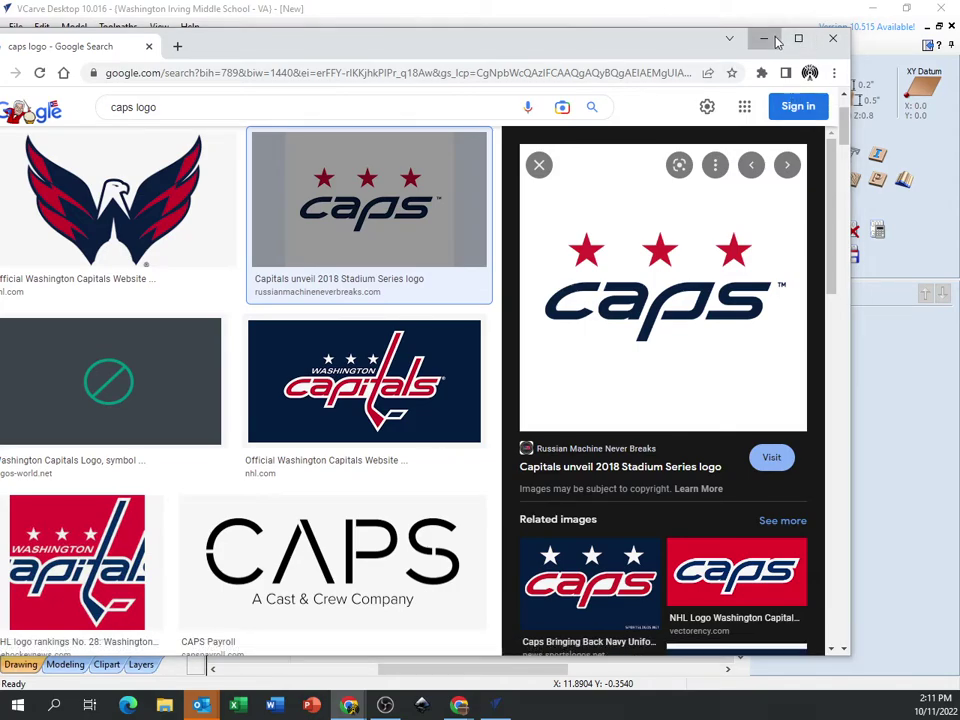
# - Return to VCarve, paste the copied caps logo onto the board, and move it up clear of the curved text
pyautogui.click(820, 38)
pyautogui.rightClick(411, 295)
pyautogui.click(456, 376)
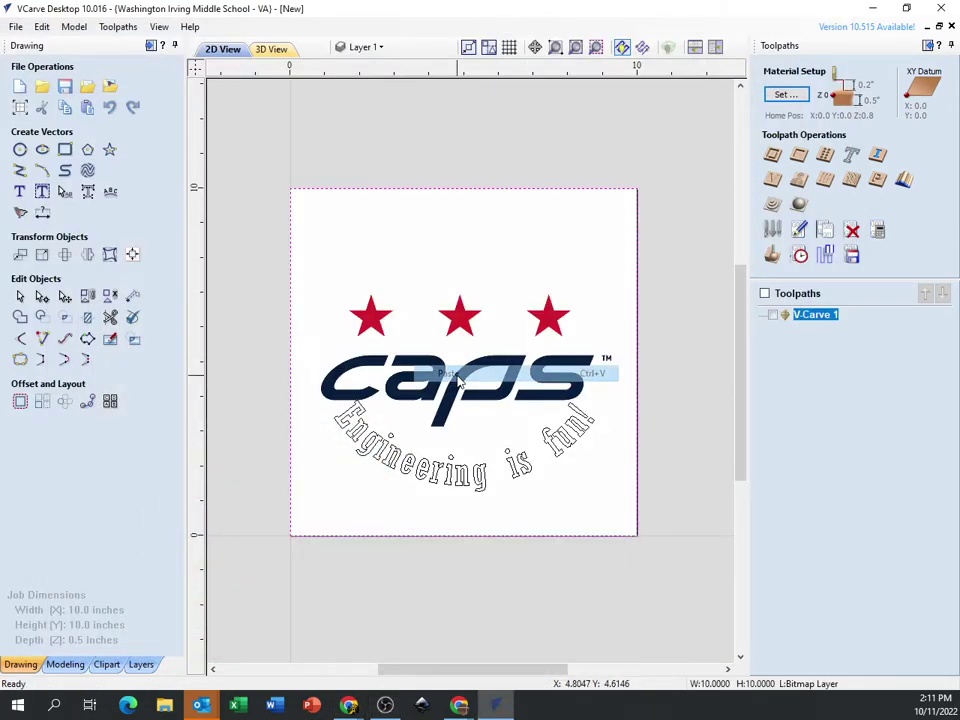
pyautogui.moveTo(452, 397)
pyautogui.mouseDown()
pyautogui.moveTo(461, 350)
pyautogui.moveTo(446, 372)
pyautogui.moveTo(482, 361)
pyautogui.moveTo(438, 361)
pyautogui.moveTo(450, 374)
pyautogui.mouseUp()
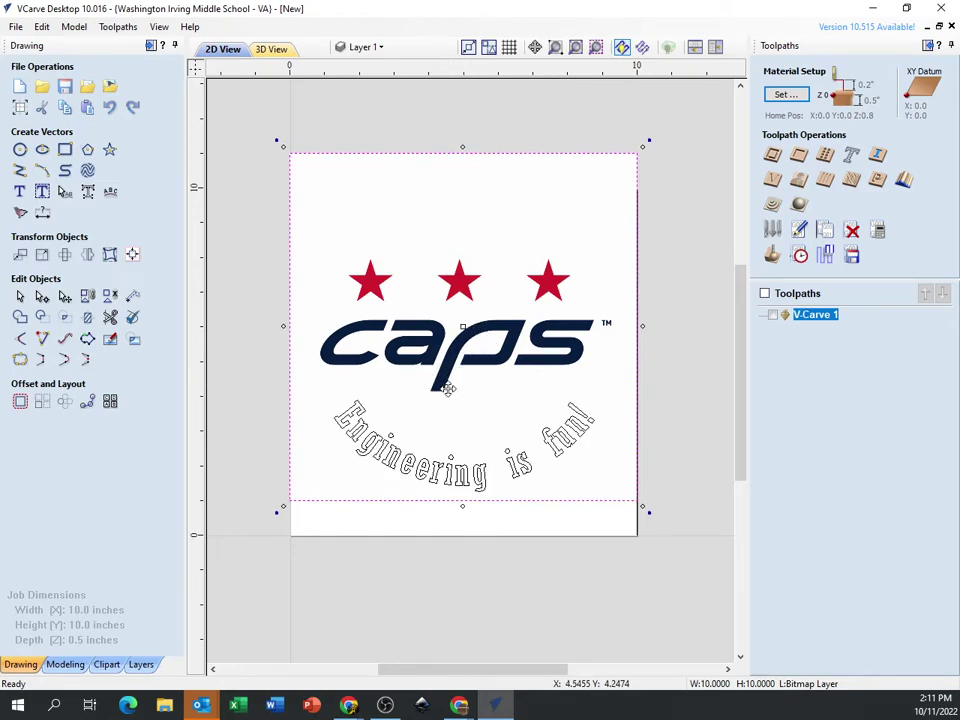
pyautogui.scroll(10, 444, 403)
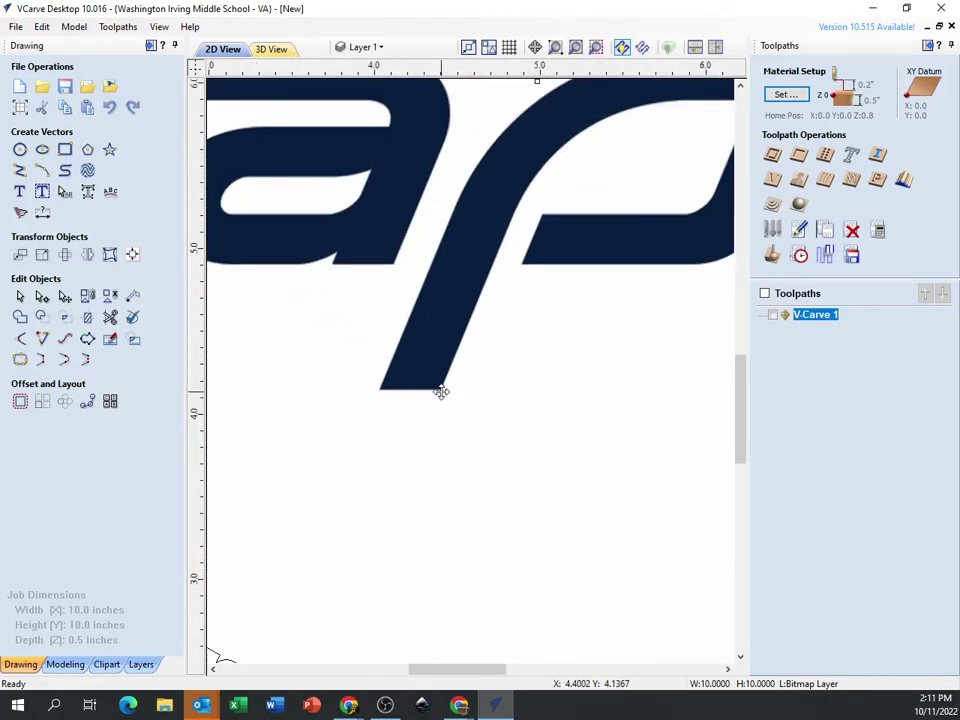
# - Examine the caps logo's bitmap edges up close and compare them with the vector outlines of the curved text
pyautogui.scroll(10, 440, 390)
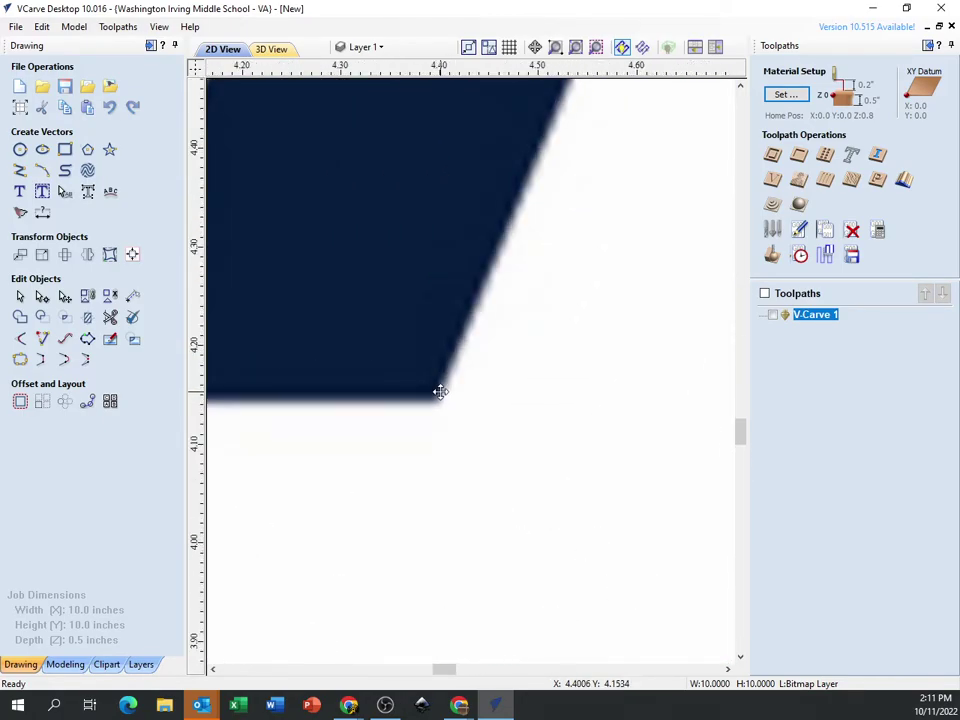
pyautogui.scroll(5, 440, 398)
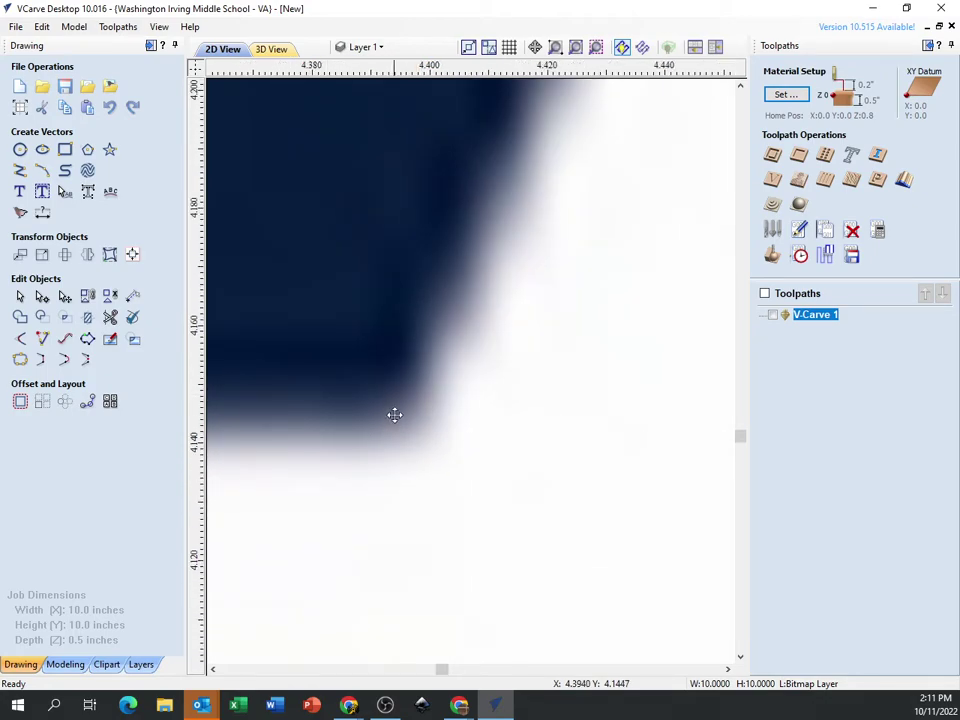
pyautogui.scroll(-10, 485, 376)
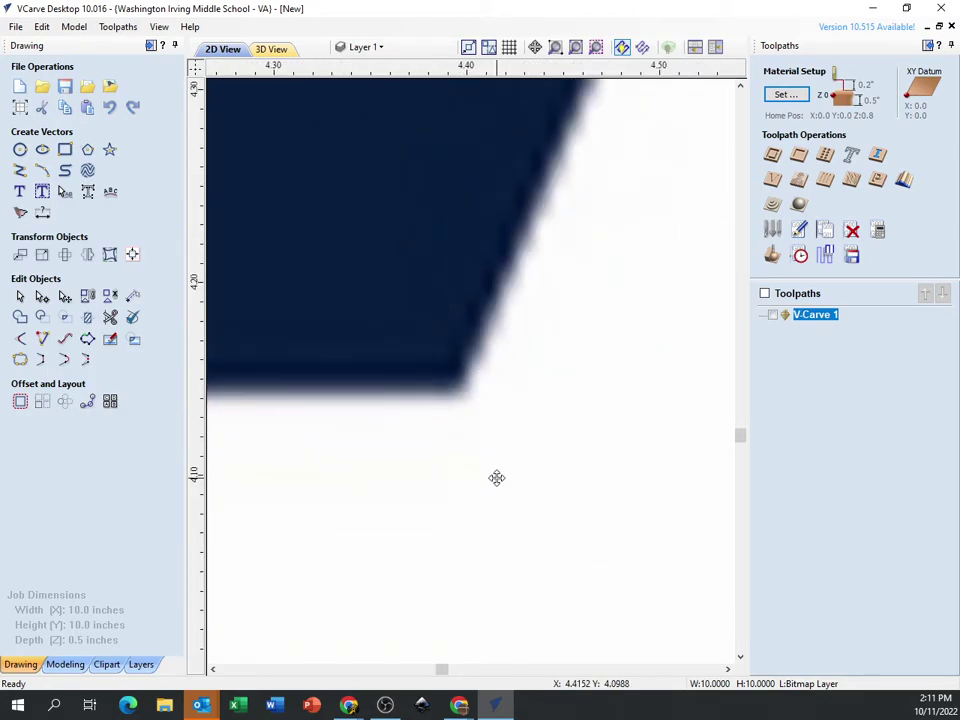
pyautogui.scroll(-3, 489, 531)
pyautogui.moveTo(489, 531); pyautogui.dragTo(561, 317, button='middle')
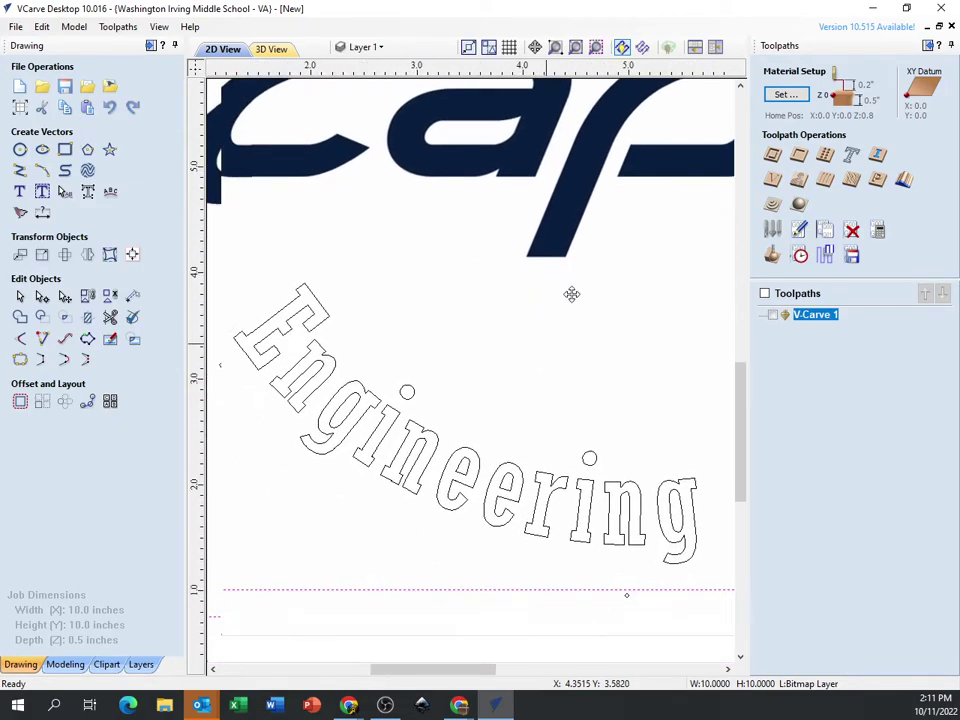
pyautogui.scroll(6, 490, 401)
pyautogui.scroll(5, 485, 368)
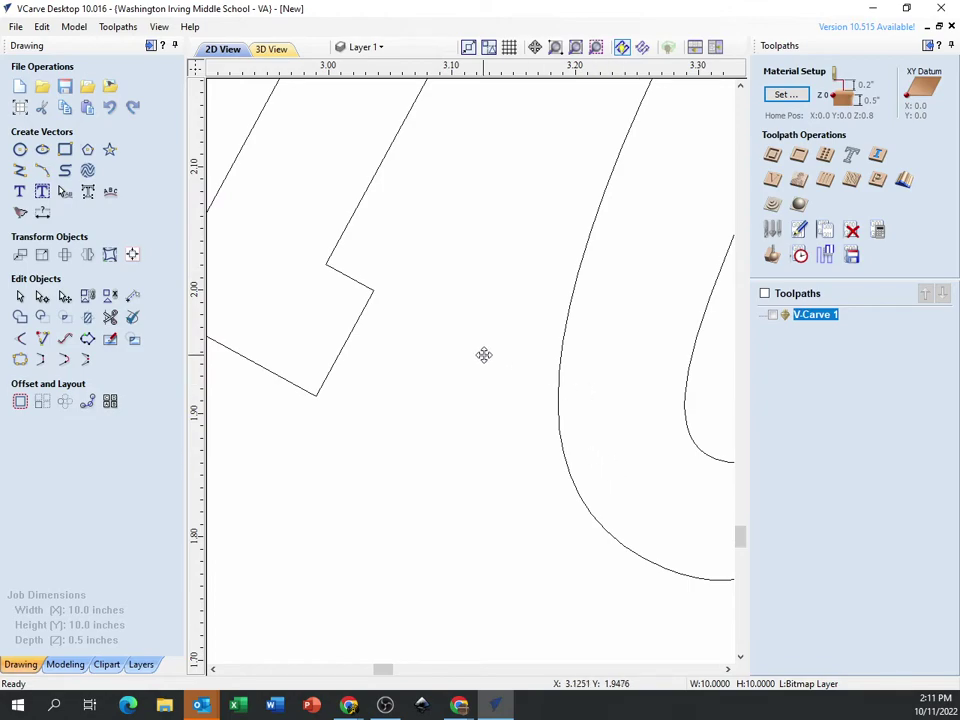
pyautogui.scroll(5, 311, 392)
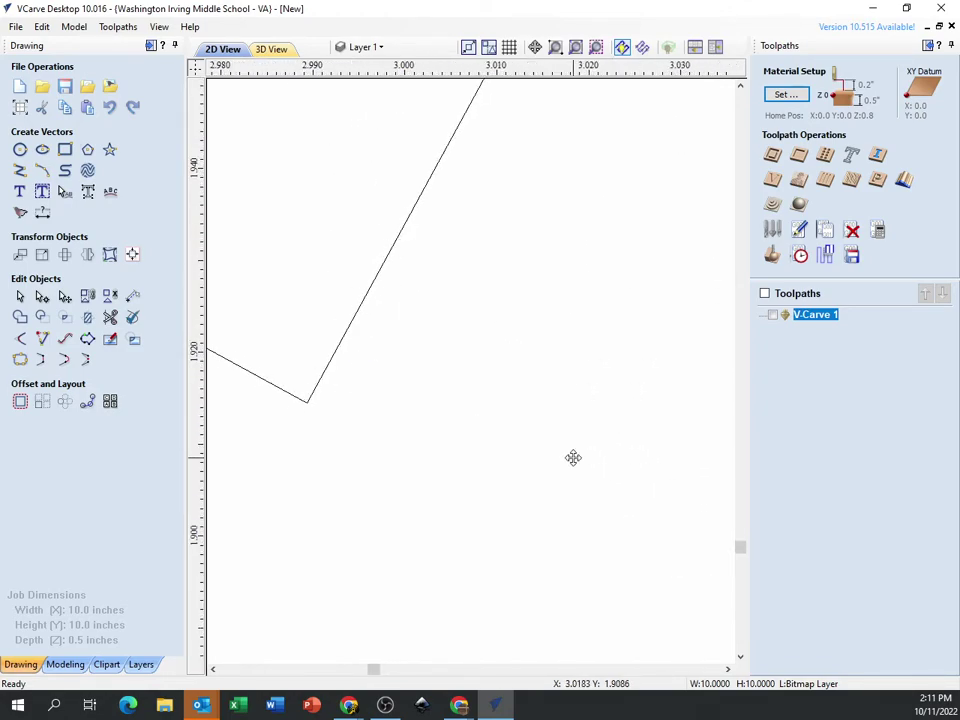
pyautogui.scroll(-11, 573, 458)
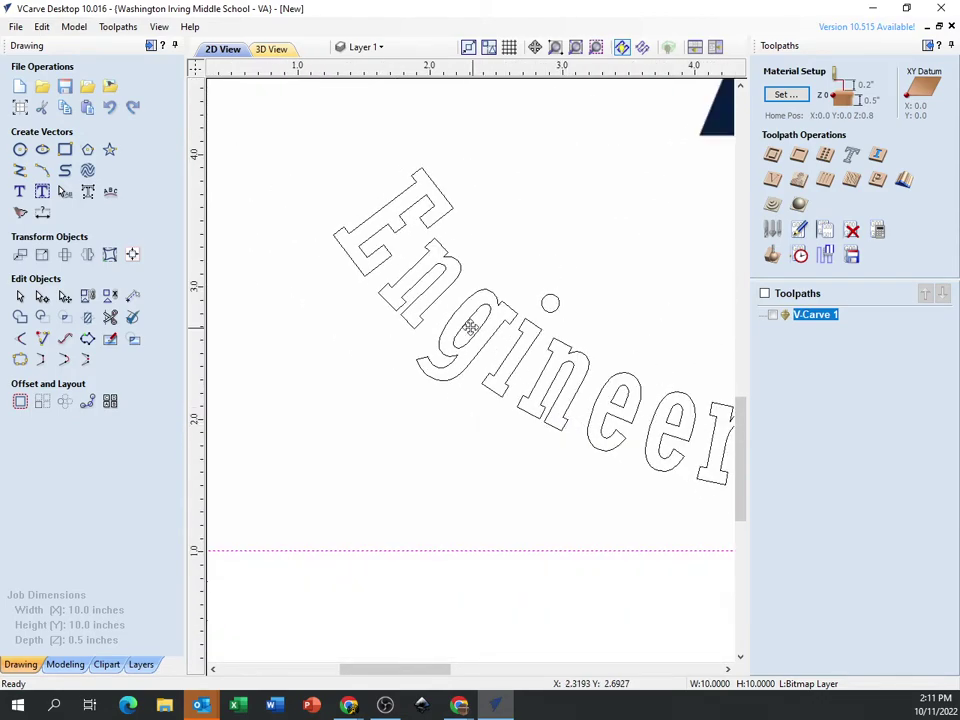
pyautogui.moveTo(572, 369); pyautogui.dragTo(454, 559, button='middle')
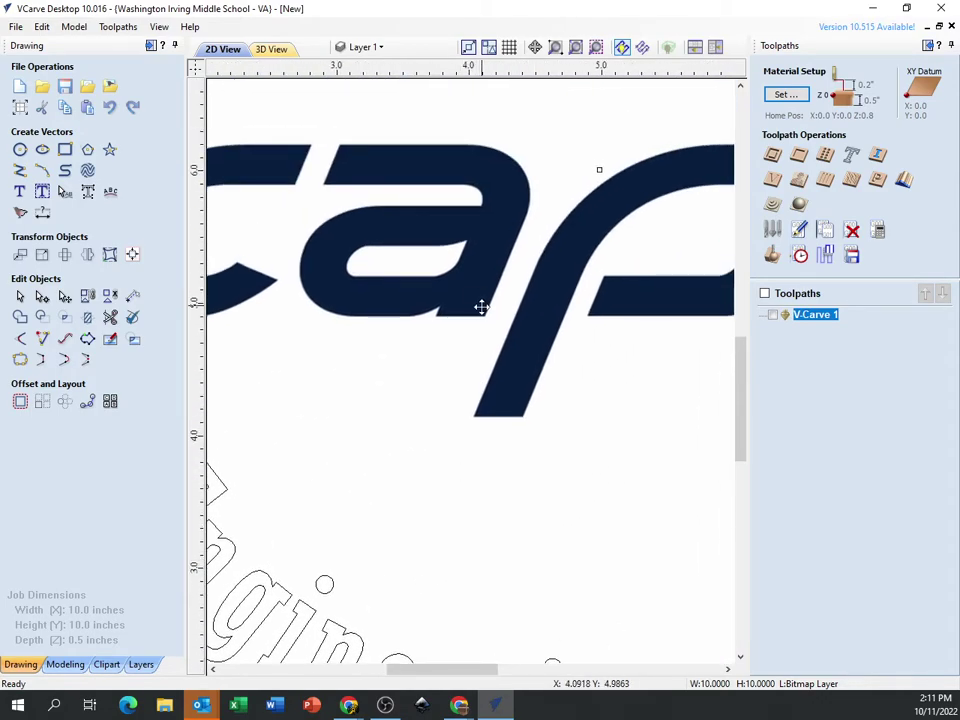
pyautogui.scroll(5, 456, 264)
pyautogui.scroll(5, 453, 274)
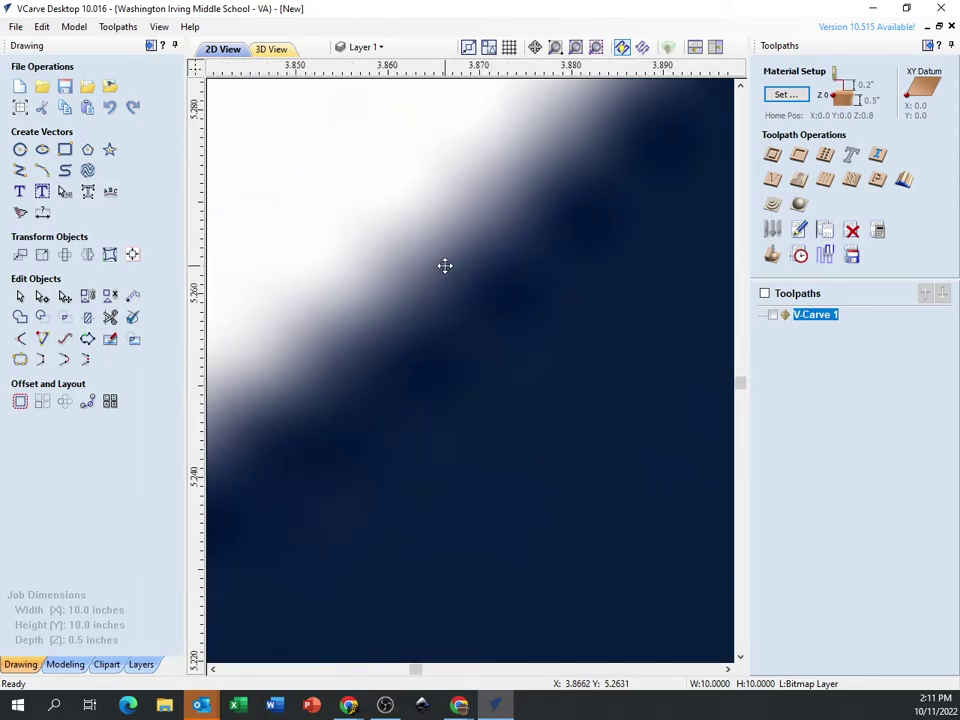
pyautogui.scroll(-10, 443, 263)
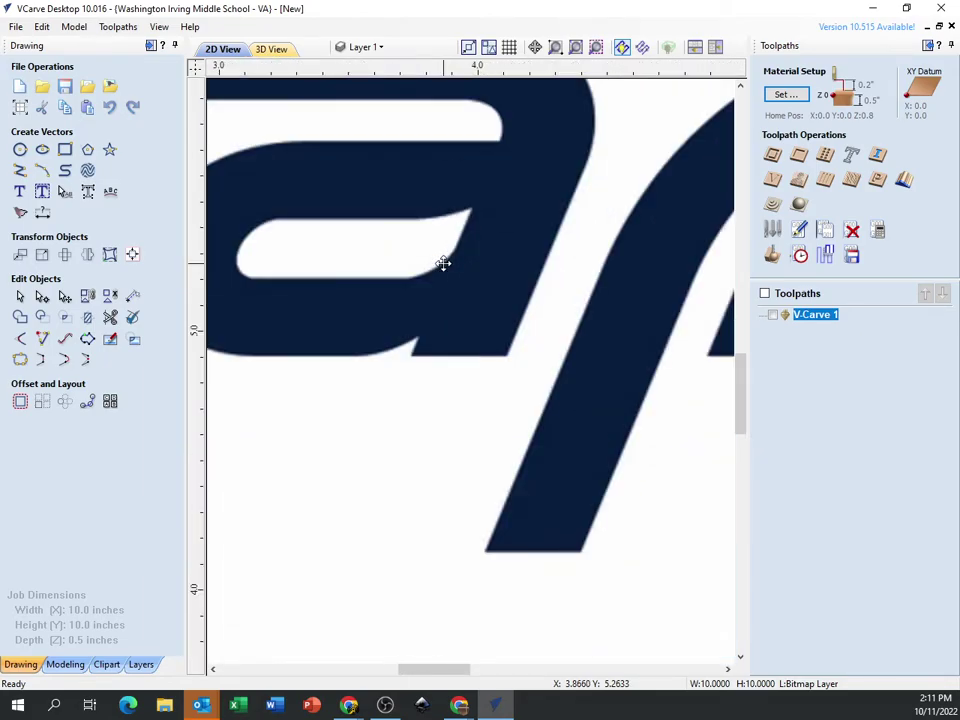
pyautogui.scroll(-4, 443, 263)
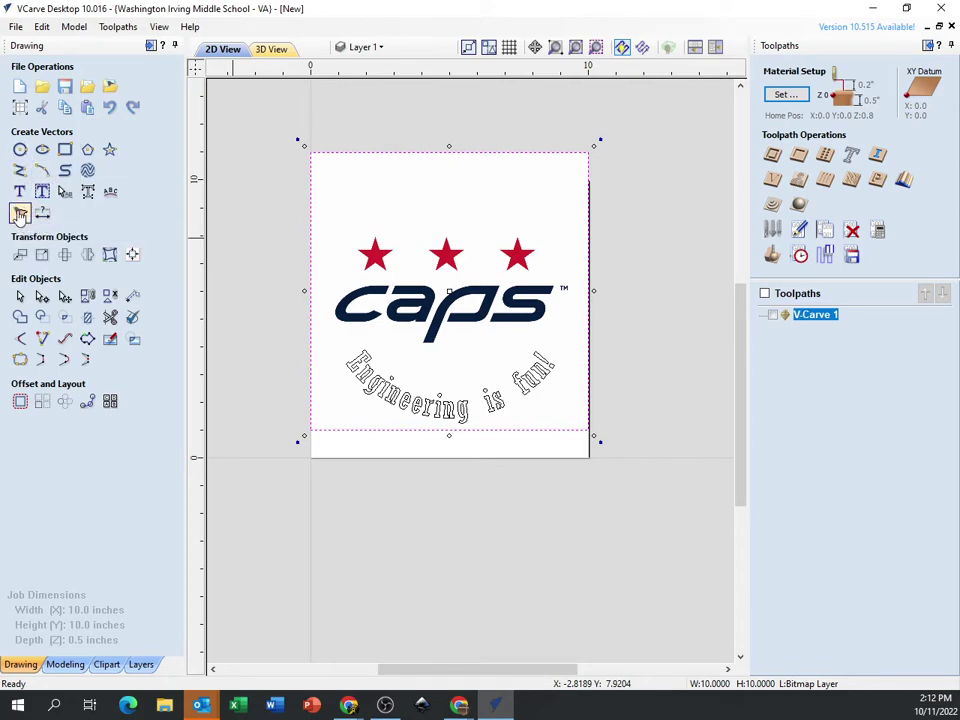
# - Trace the caps logo bitmap into vector outlines with Black / White tracing at a 0.50 threshold and group vectors enabled
pyautogui.click(19, 212)
pyautogui.scroll(3, 455, 337)
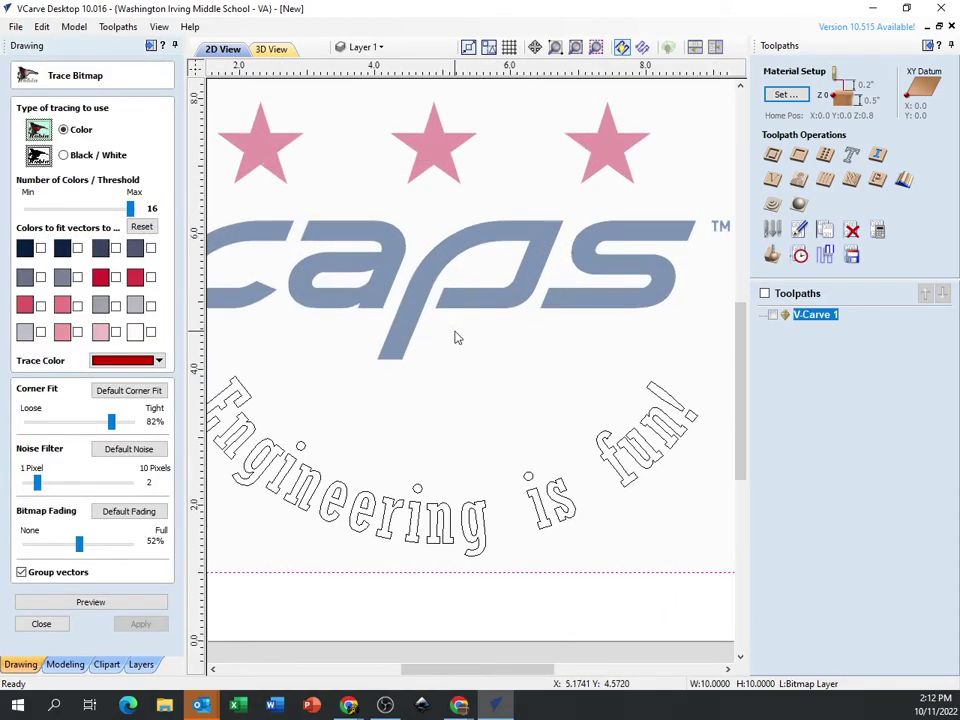
pyautogui.scroll(-1, 440, 325)
pyautogui.scroll(1, 363, 278)
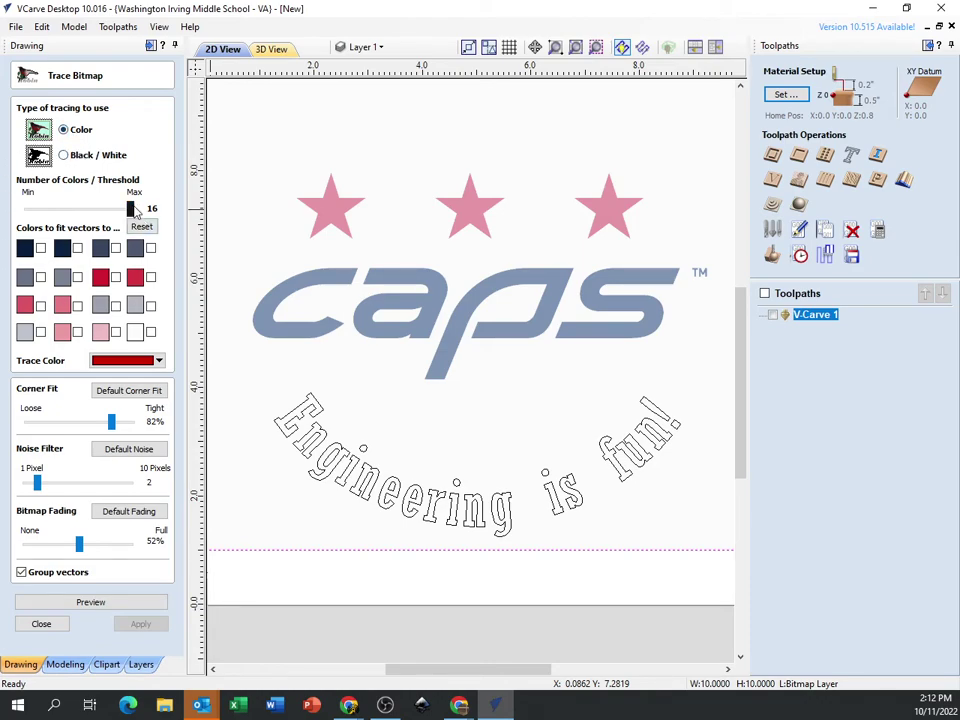
pyautogui.click(66, 155)
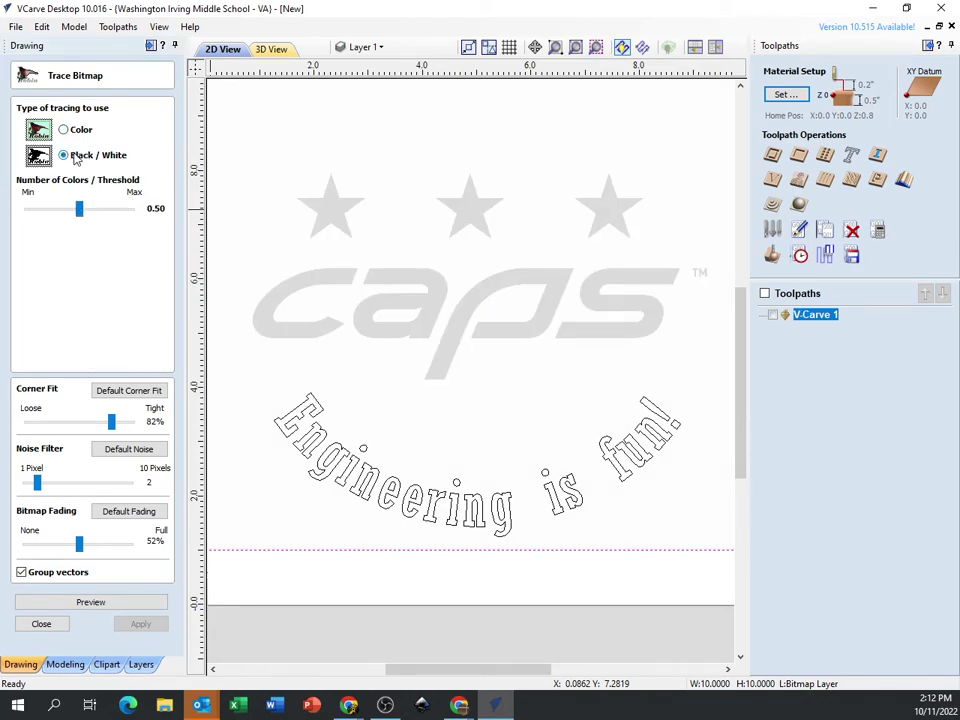
pyautogui.click(127, 604)
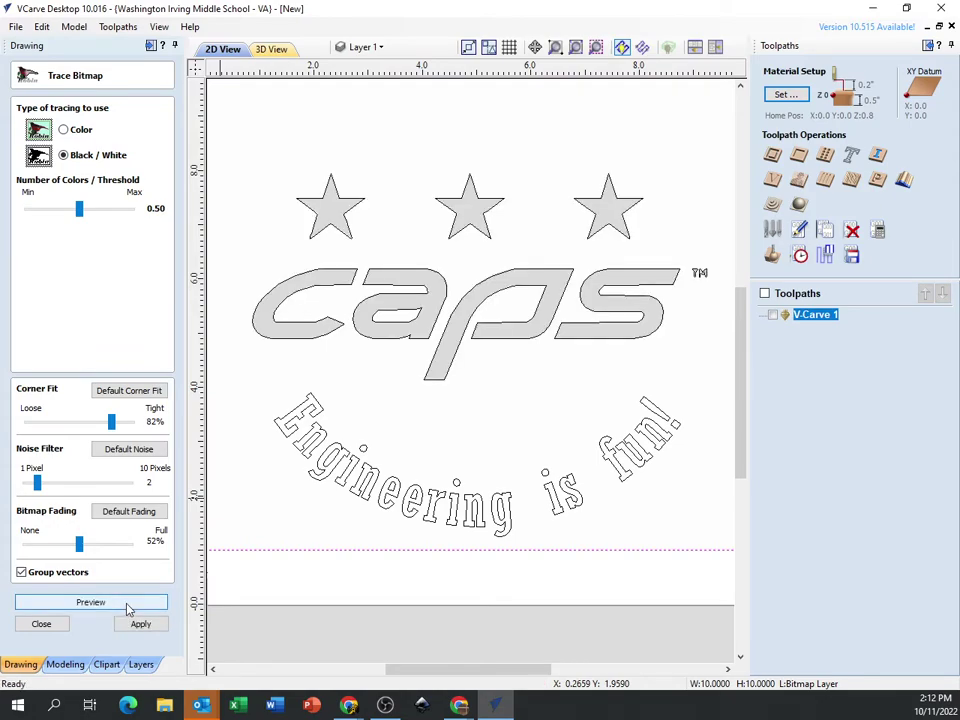
pyautogui.click(146, 626)
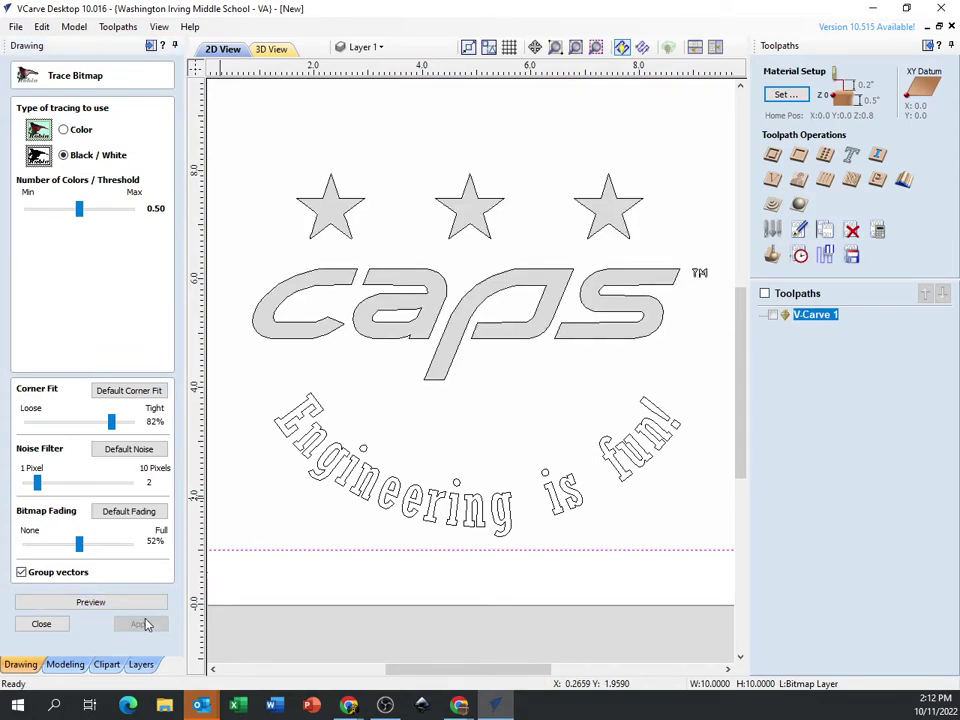
pyautogui.click(56, 625)
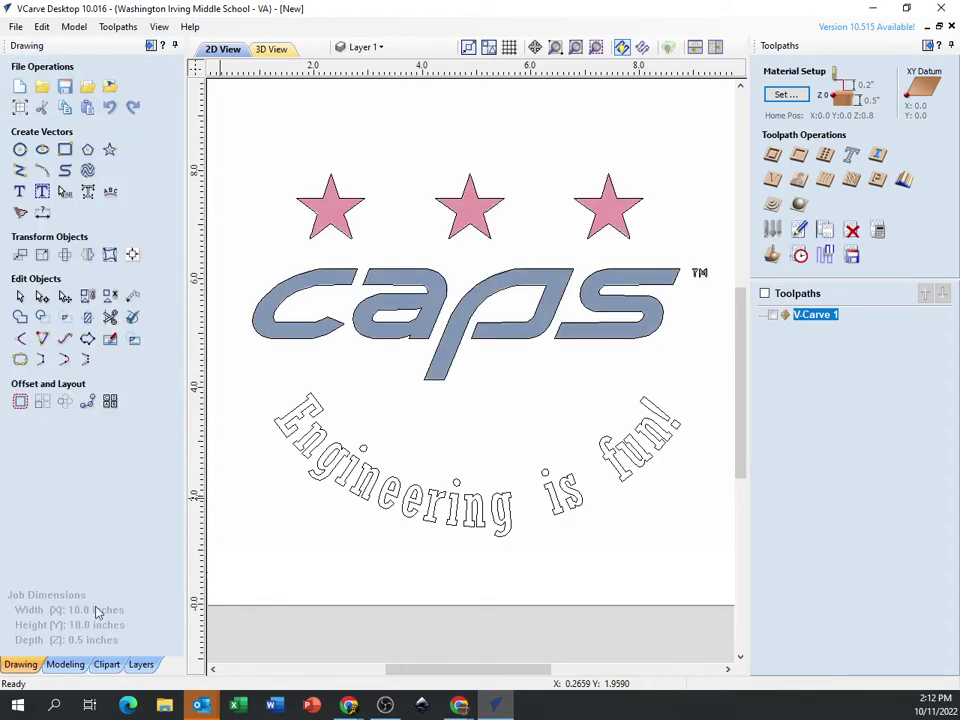
# - Nudge the logo bitmap sideways off the traced outlines to compare the two, and move it back over them
pyautogui.click(418, 345)
pyautogui.scroll(-2, 437, 368)
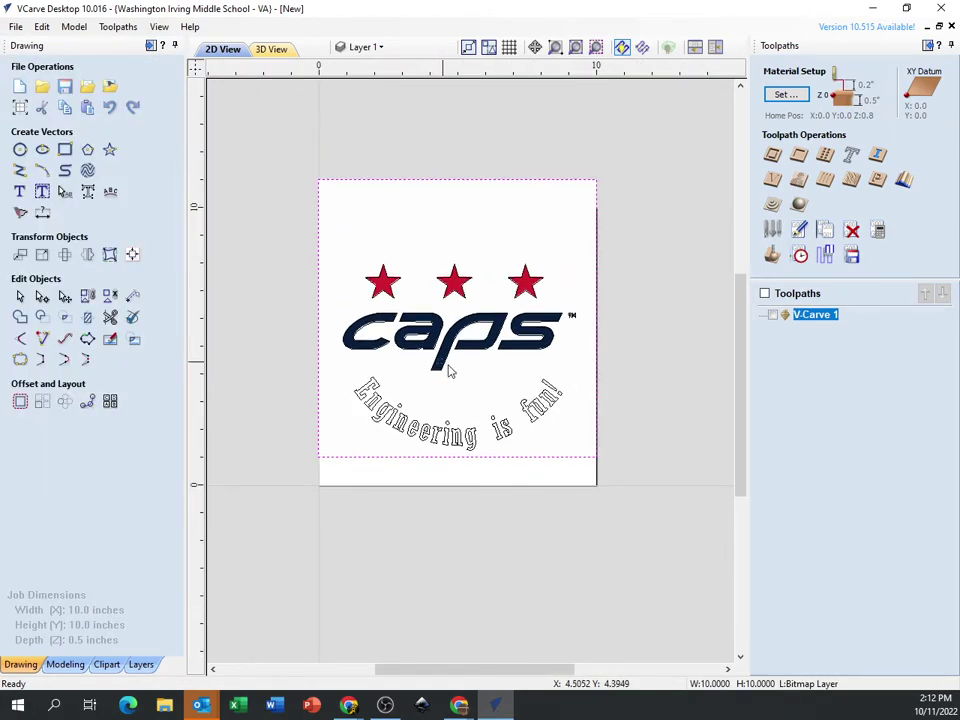
pyautogui.press('Left')
pyautogui.press('Left')
pyautogui.press('Left')
pyautogui.press('Left')
pyautogui.press('Left')
pyautogui.press('Left')
pyautogui.press('Left')
pyautogui.press('Left')
pyautogui.press('Left')
pyautogui.press('Left')
pyautogui.press('Left')
pyautogui.press('Left')
pyautogui.press('Left')
pyautogui.press('Left')
pyautogui.press('Right')
pyautogui.press('Right')
pyautogui.press('Right')
pyautogui.press('Right')
pyautogui.press('Right')
pyautogui.press('Right')
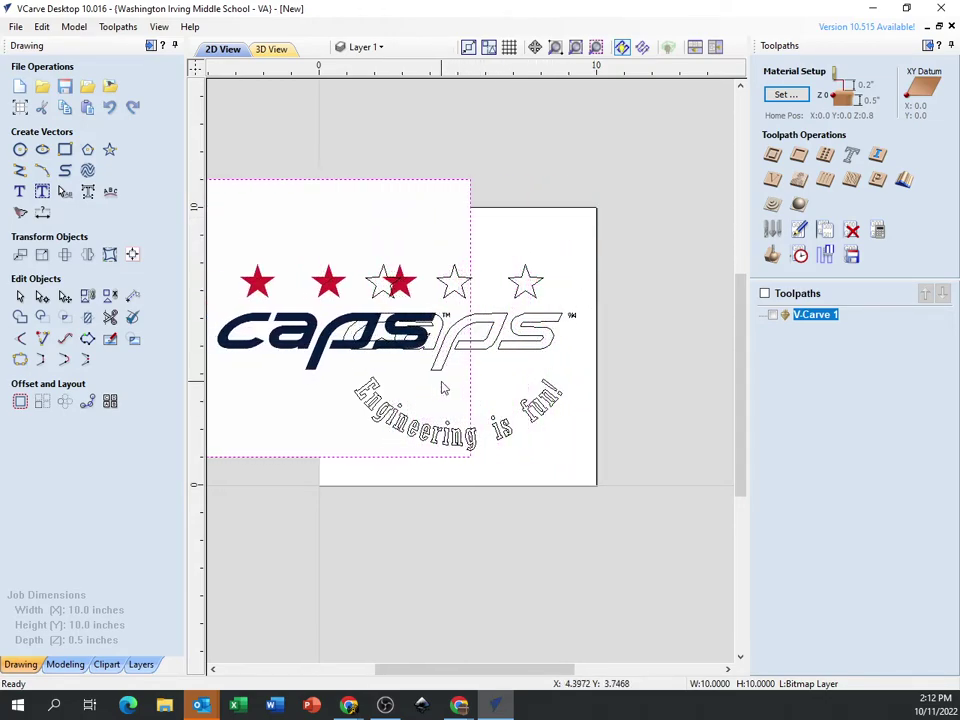
pyautogui.press('Right')
pyautogui.press('Right')
pyautogui.press('Right')
pyautogui.press('Right')
pyautogui.press('Right')
pyautogui.press('Right')
pyautogui.press('Right')
pyautogui.press('Right')
# - Examine closely how the traced outline follows the blurry bitmap edge inside the letter a, selecting the traced vectors
pyautogui.scroll(3, 427, 350)
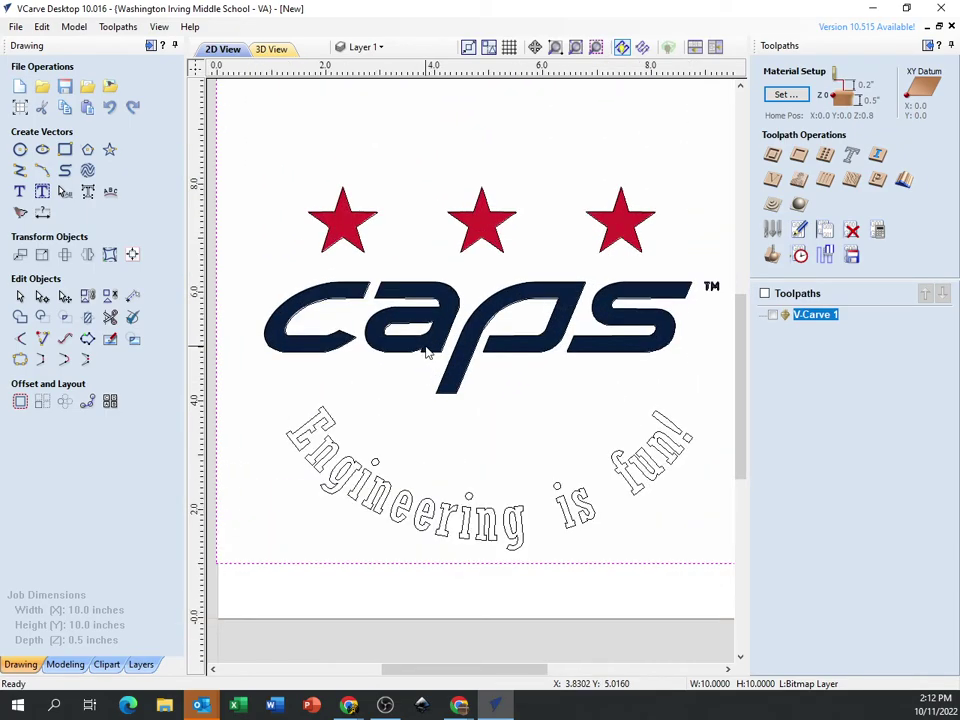
pyautogui.scroll(13, 435, 352)
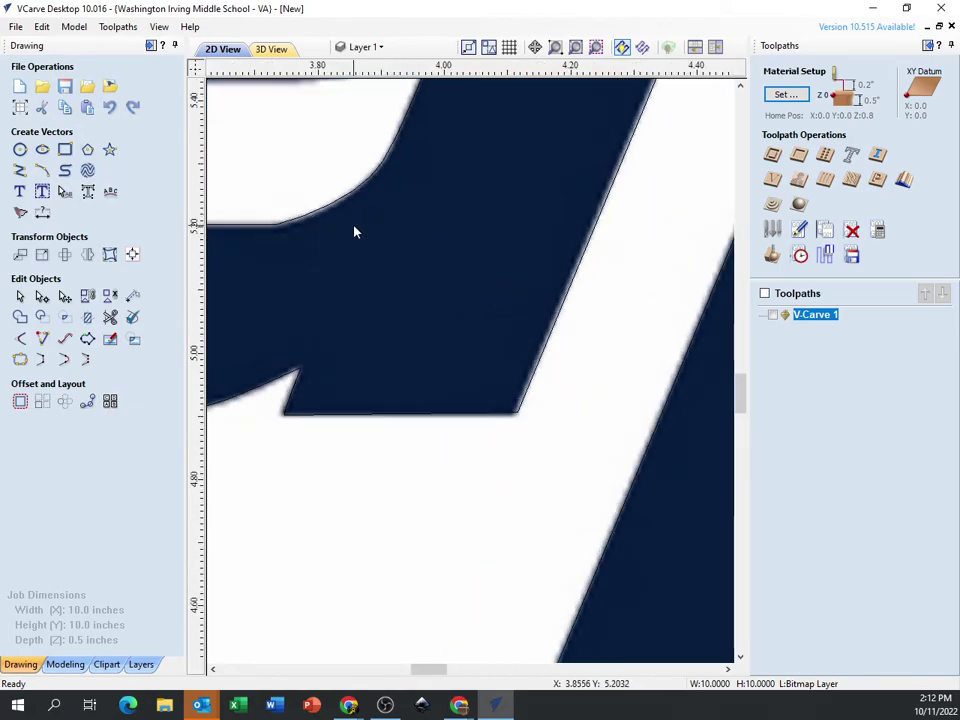
pyautogui.scroll(10, 312, 172)
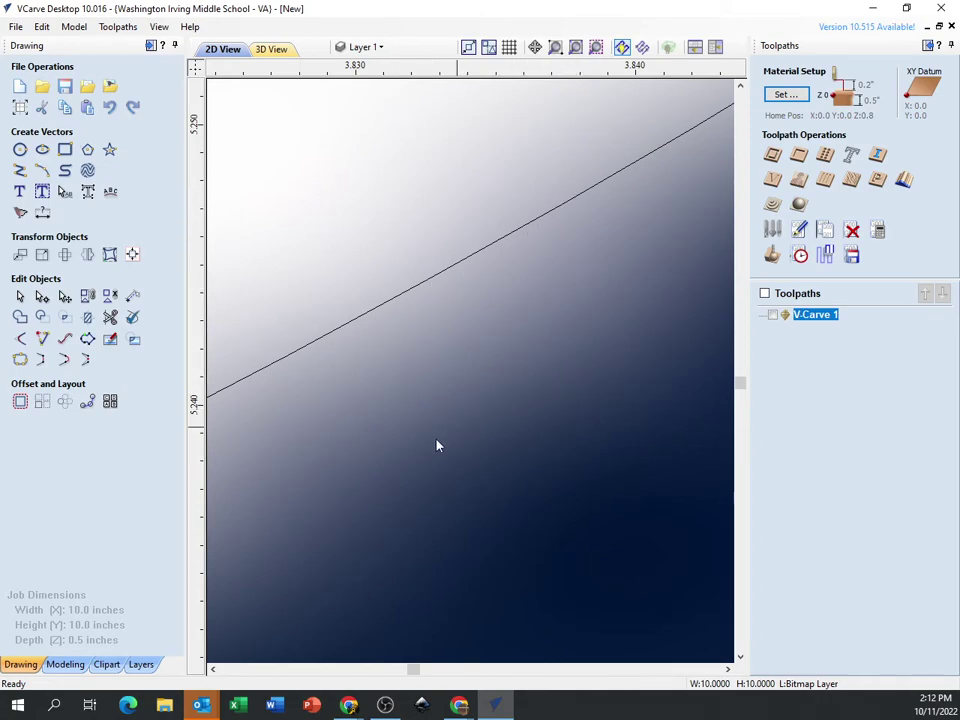
pyautogui.scroll(-3, 560, 327)
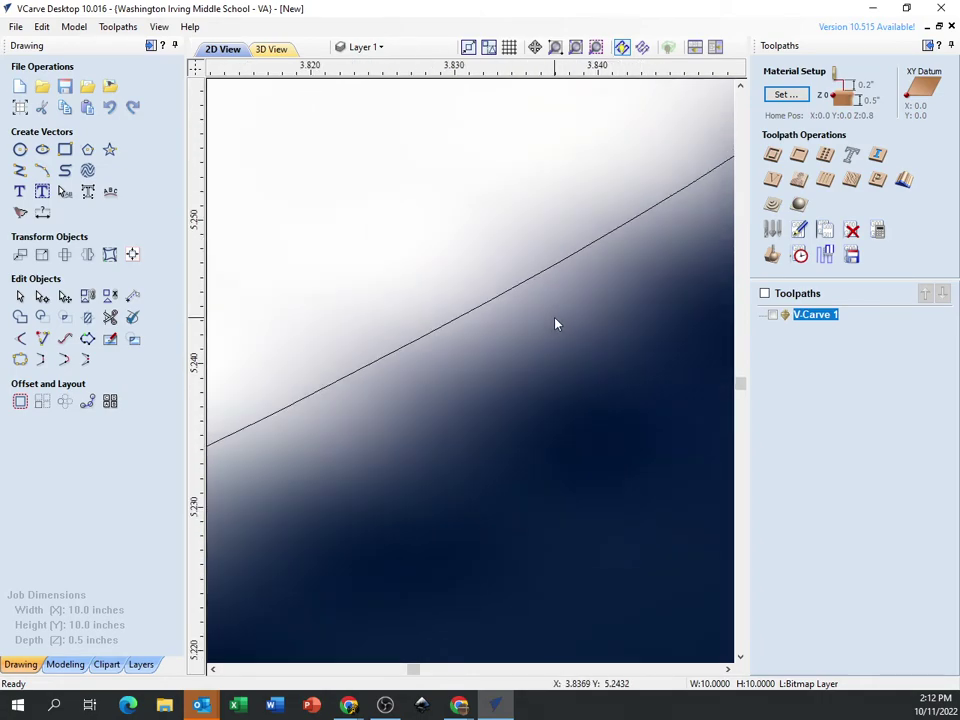
pyautogui.click(596, 259)
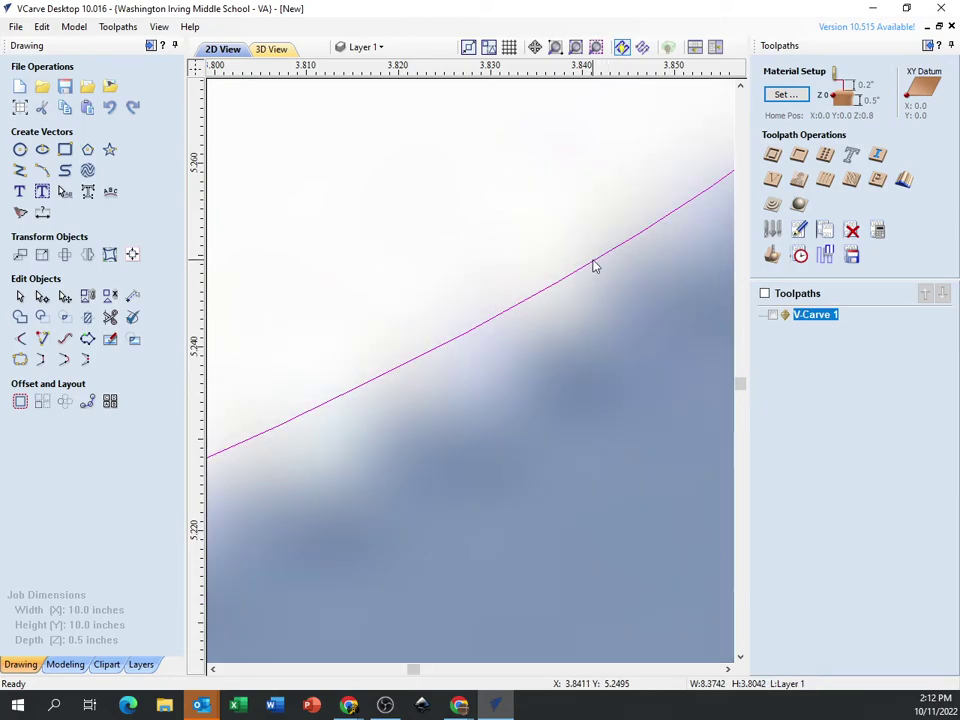
pyautogui.scroll(-6, 591, 272)
pyautogui.scroll(-7, 587, 281)
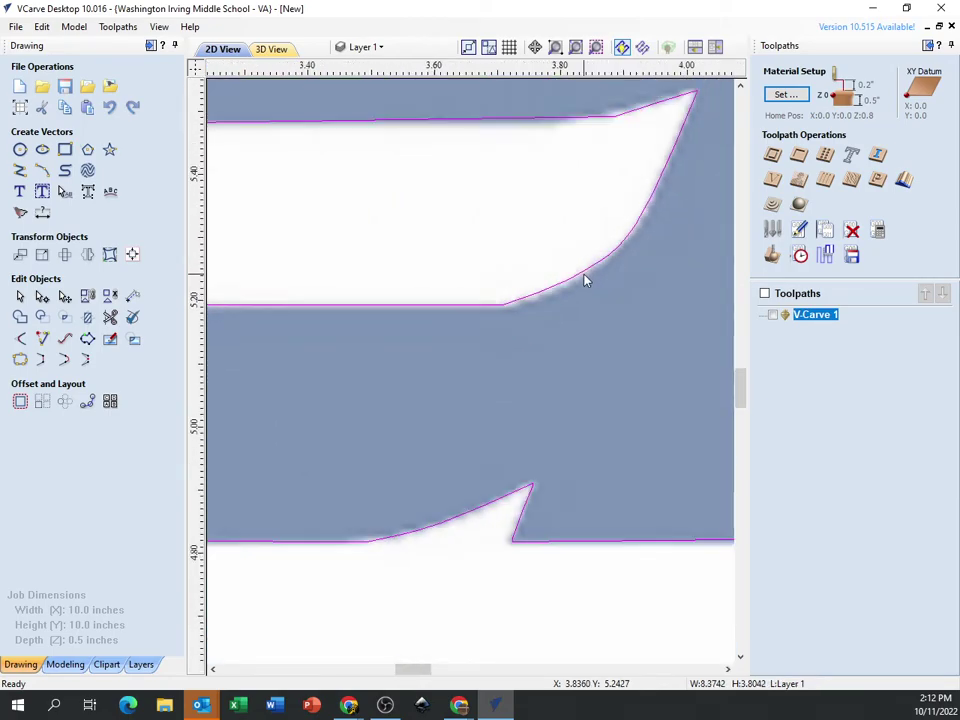
pyautogui.scroll(-5, 587, 281)
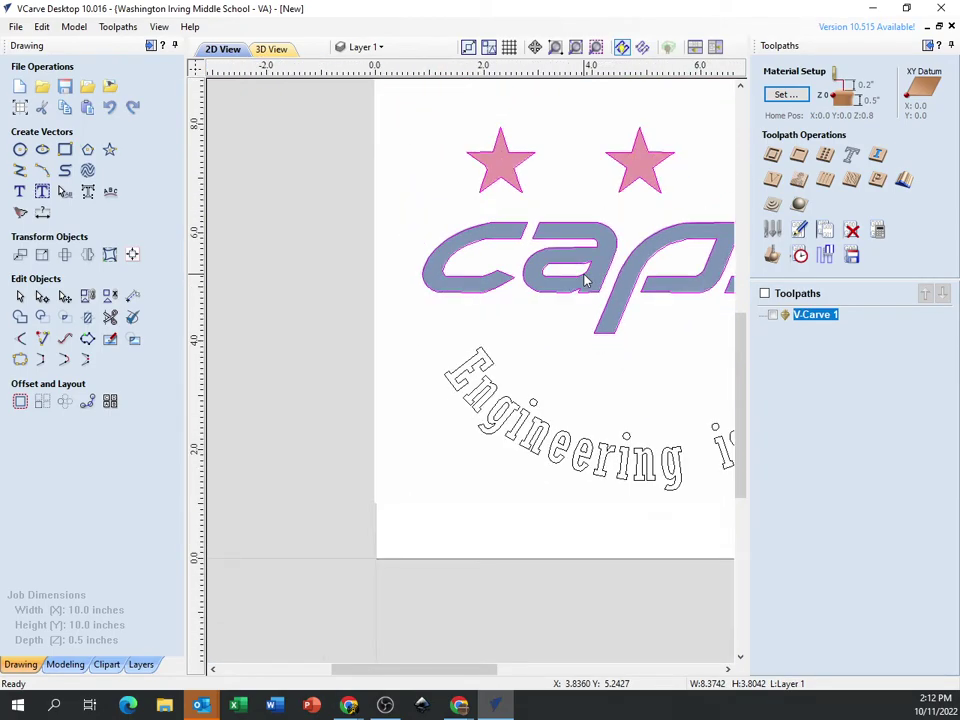
# - Select the traced caps logo outlines, try scaling them from the lower-left corner, and deselect them
pyautogui.click(457, 364)
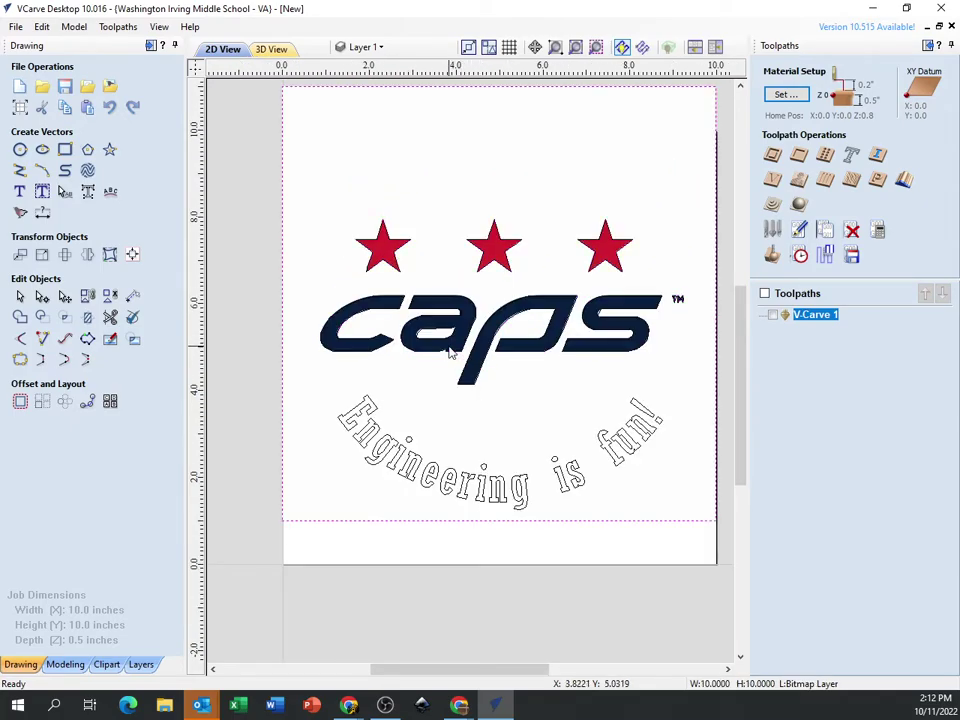
pyautogui.click(458, 366)
pyautogui.click(462, 364)
pyautogui.click(457, 371)
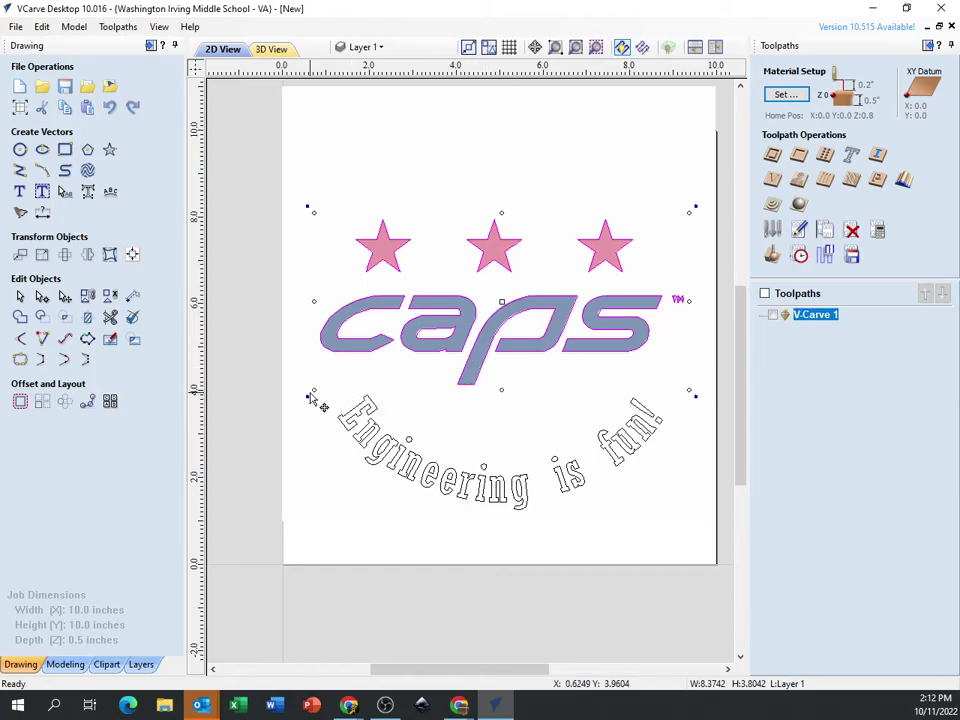
pyautogui.moveTo(313, 391); pyautogui.dragTo(528, 300)
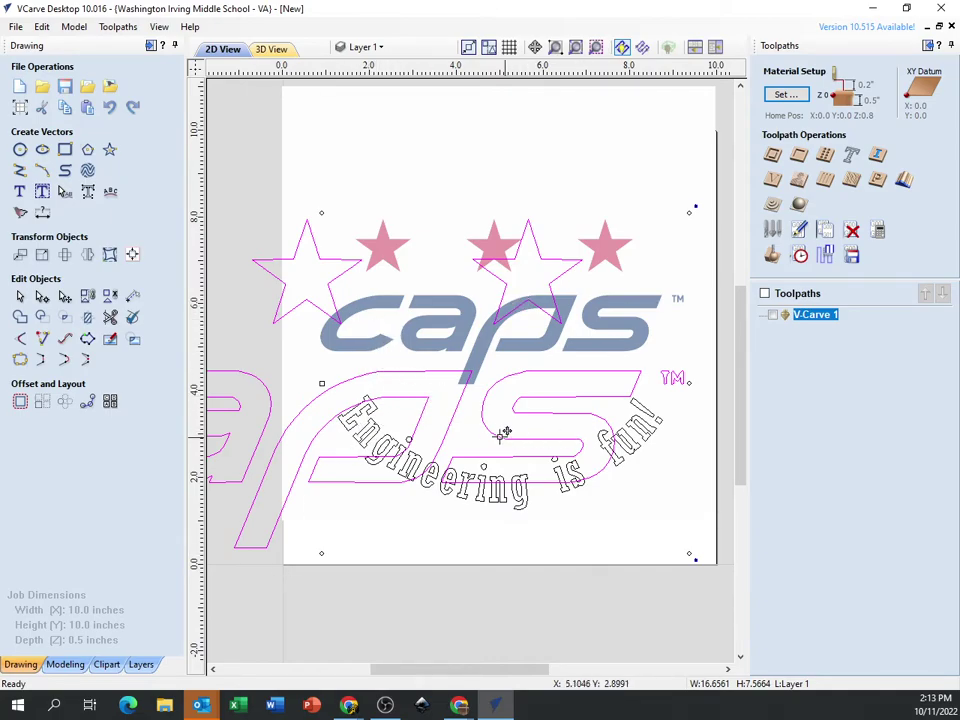
pyautogui.press('Escape')
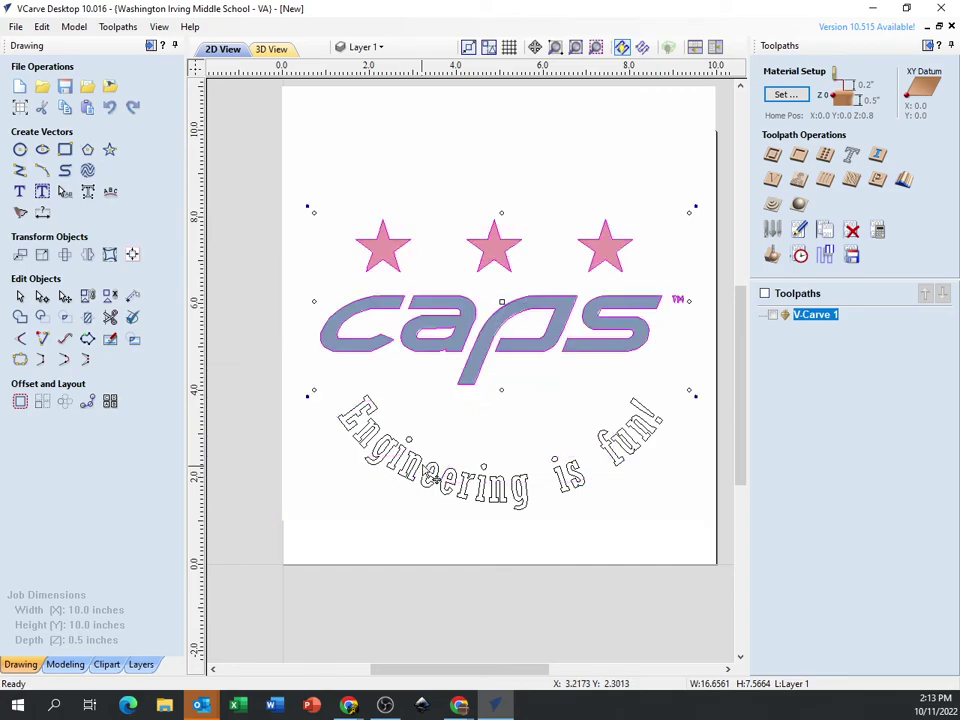
pyautogui.click(480, 578)
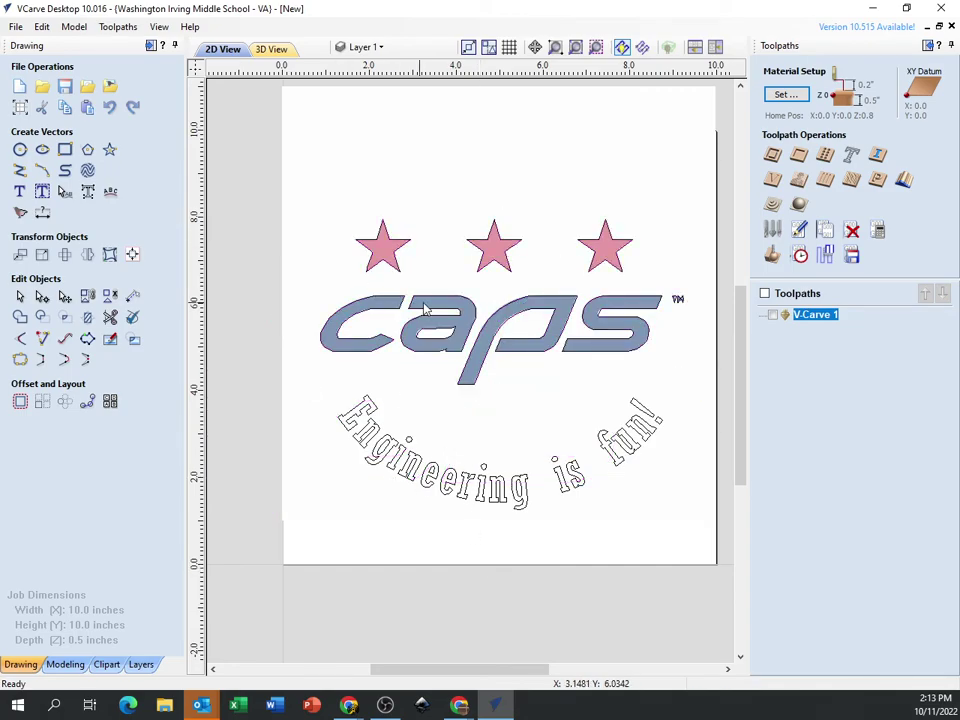
# - Select the original caps logo bitmap behind the traced outlines and delete it
pyautogui.click(362, 355)
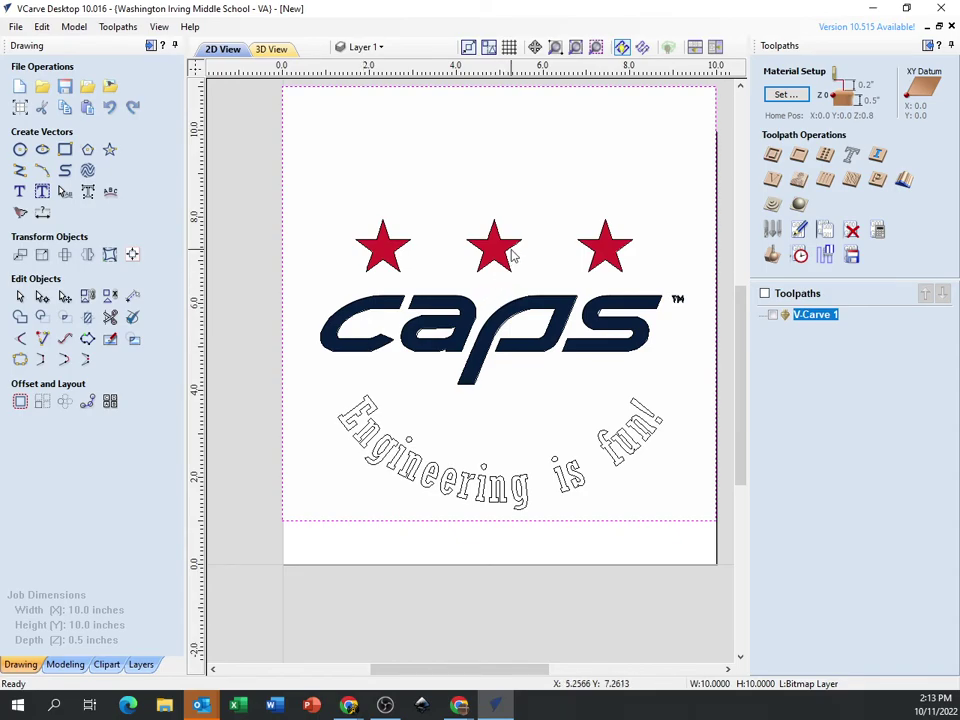
pyautogui.moveTo(405, 291); pyautogui.dragTo(491, 257)
pyautogui.press('Delete')
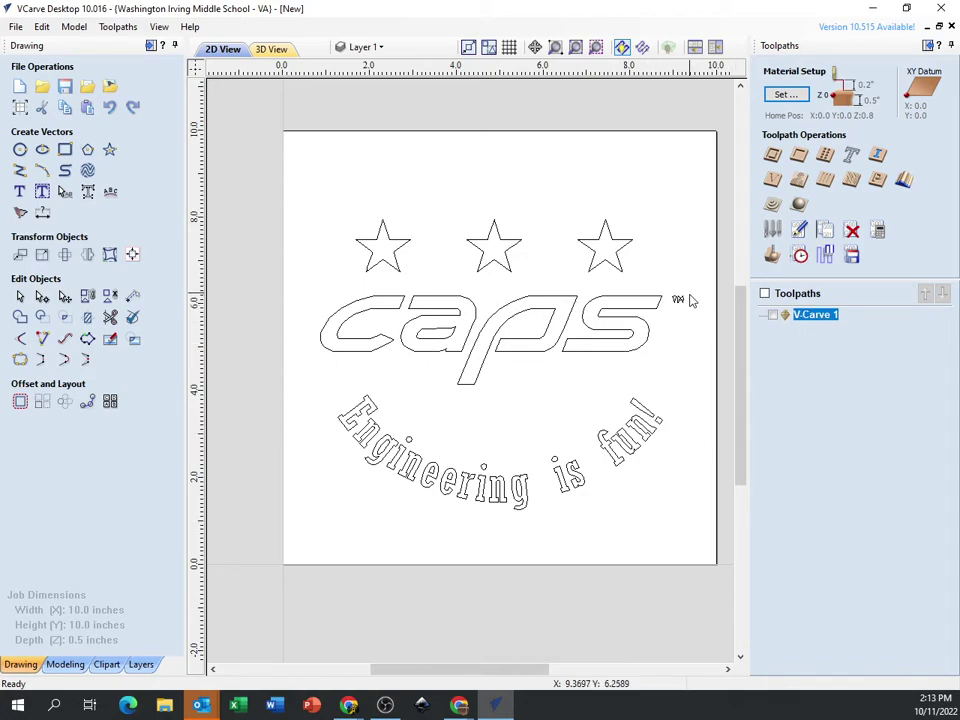
# - Ungroup the traced caps logo vectors back onto their original object layers
pyautogui.scroll(5, 675, 302)
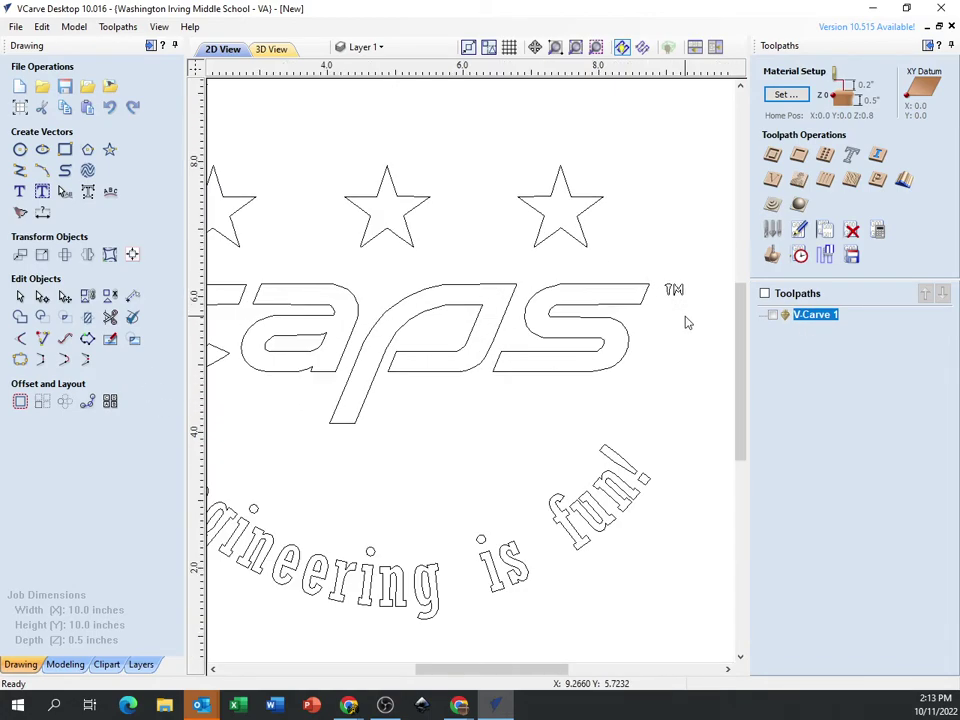
pyautogui.scroll(-3, 676, 262)
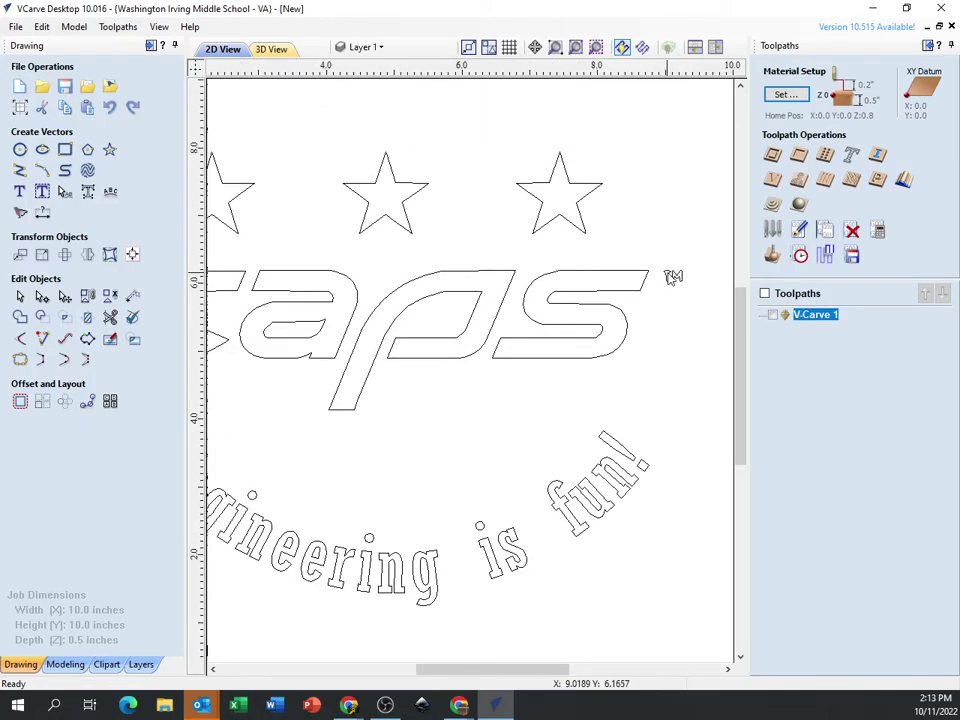
pyautogui.scroll(-2, 673, 277)
pyautogui.scroll(5, 670, 279)
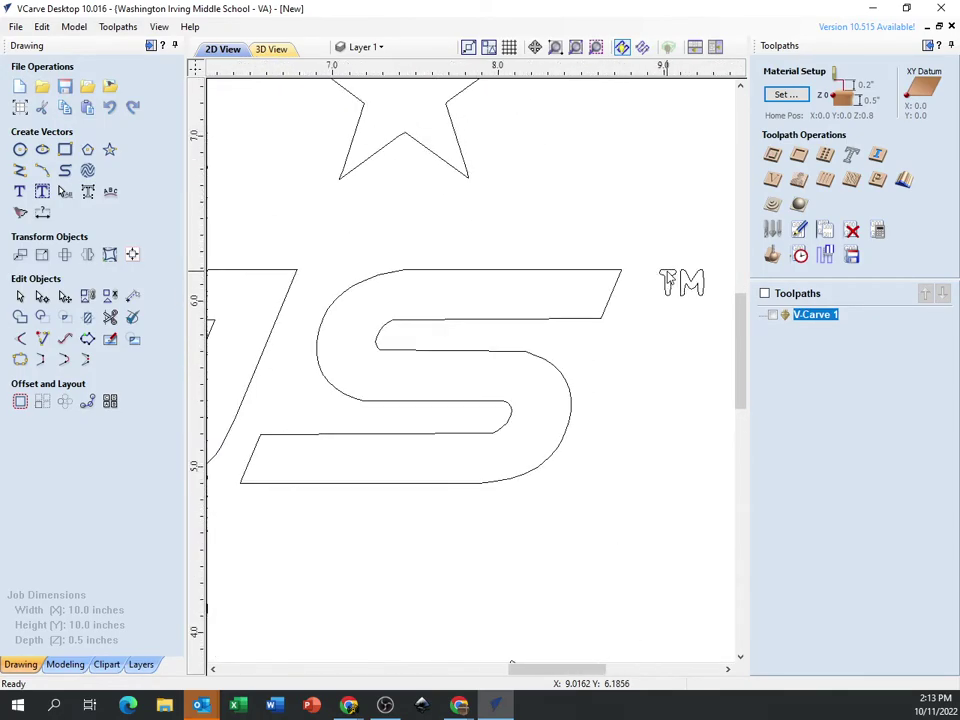
pyautogui.scroll(-5, 675, 284)
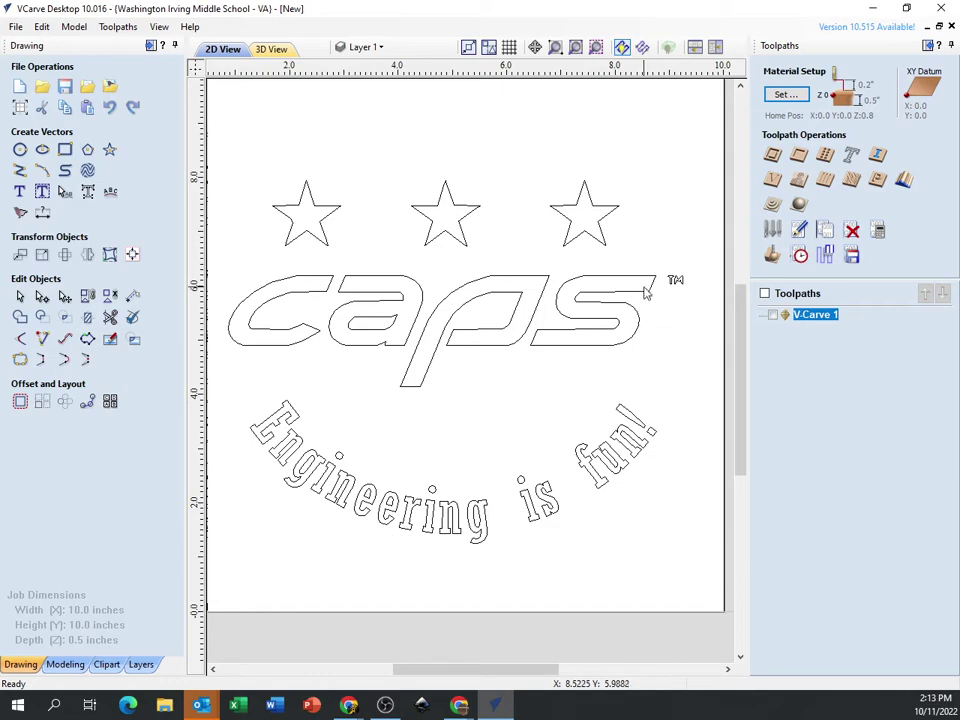
pyautogui.click(677, 286)
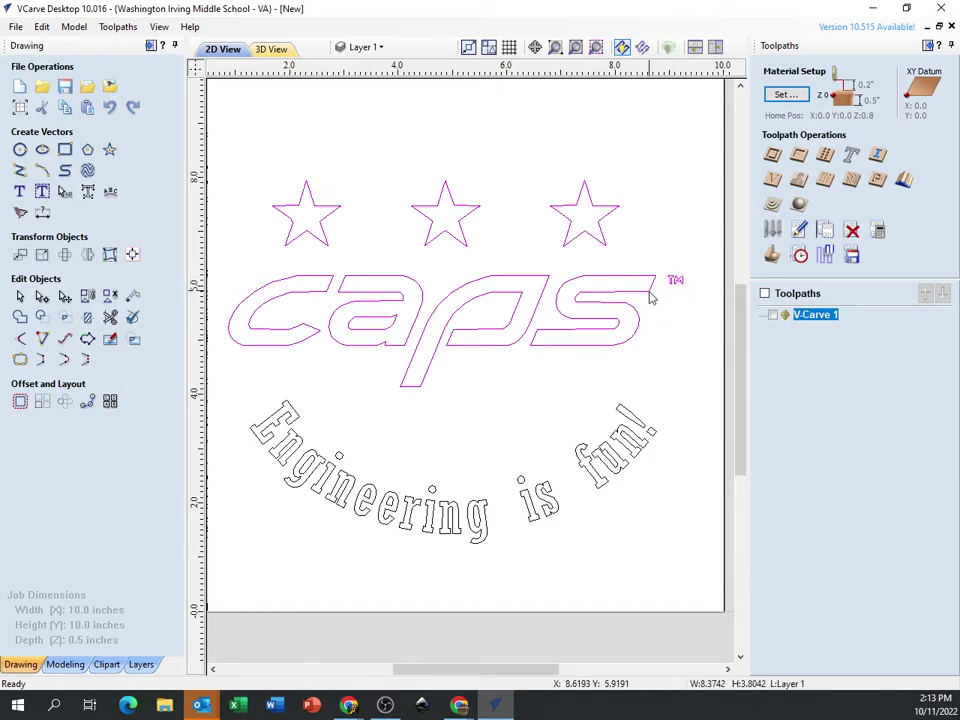
pyautogui.rightClick(651, 297)
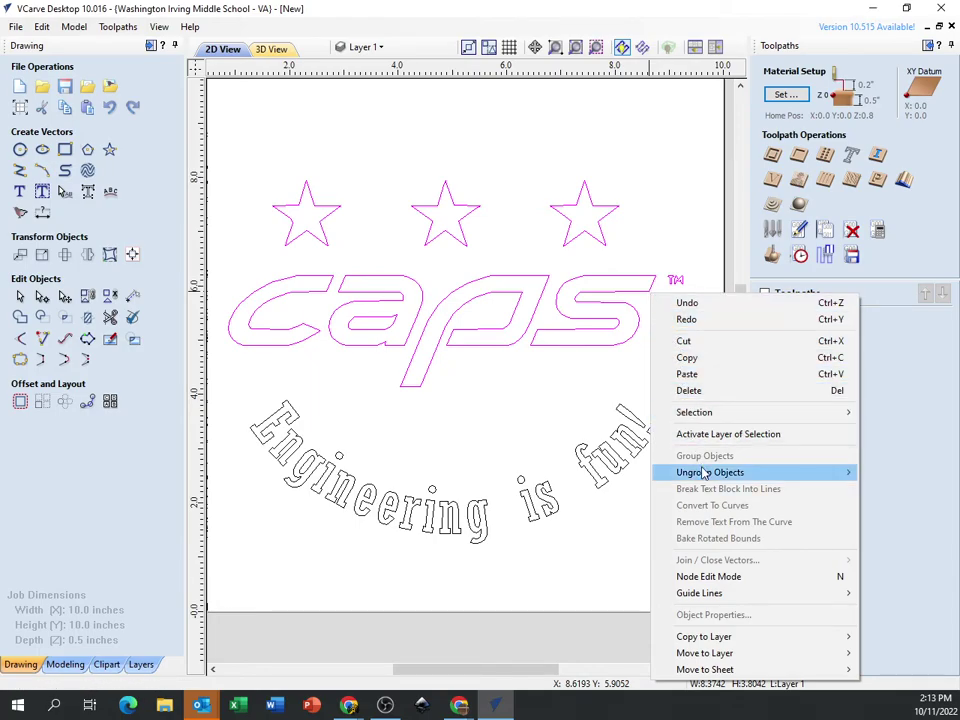
pyautogui.moveTo(705, 476)
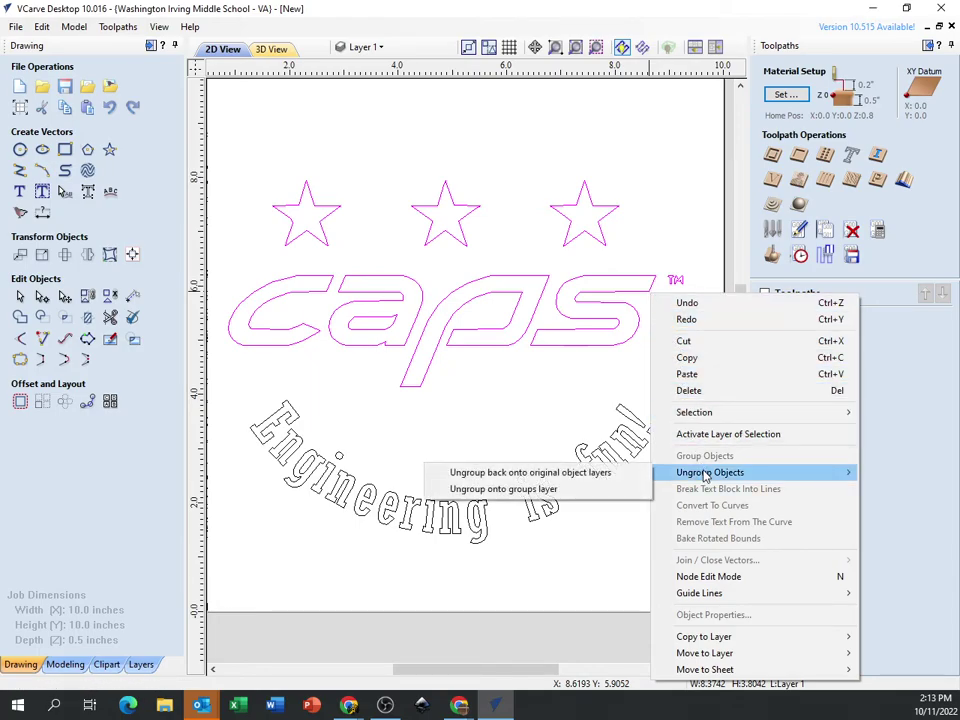
pyautogui.click(533, 473)
# - Delete the small TM mark beside the upper end of the letter s in the traced logo
pyautogui.click(350, 150)
pyautogui.click(336, 214)
pyautogui.click(465, 220)
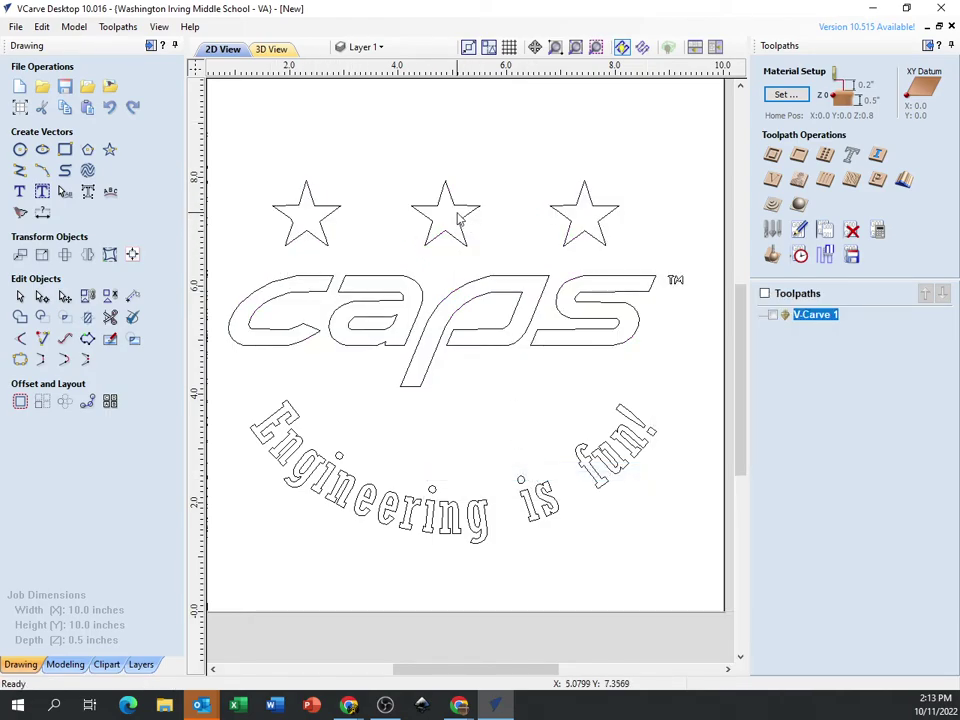
pyautogui.click(546, 336)
pyautogui.click(636, 322)
pyautogui.moveTo(664, 265); pyautogui.dragTo(699, 311)
pyautogui.press('Delete')
# - Group the three stars and the caps letters into one object and center it horizontally in the material
pyautogui.scroll(-2, 563, 388)
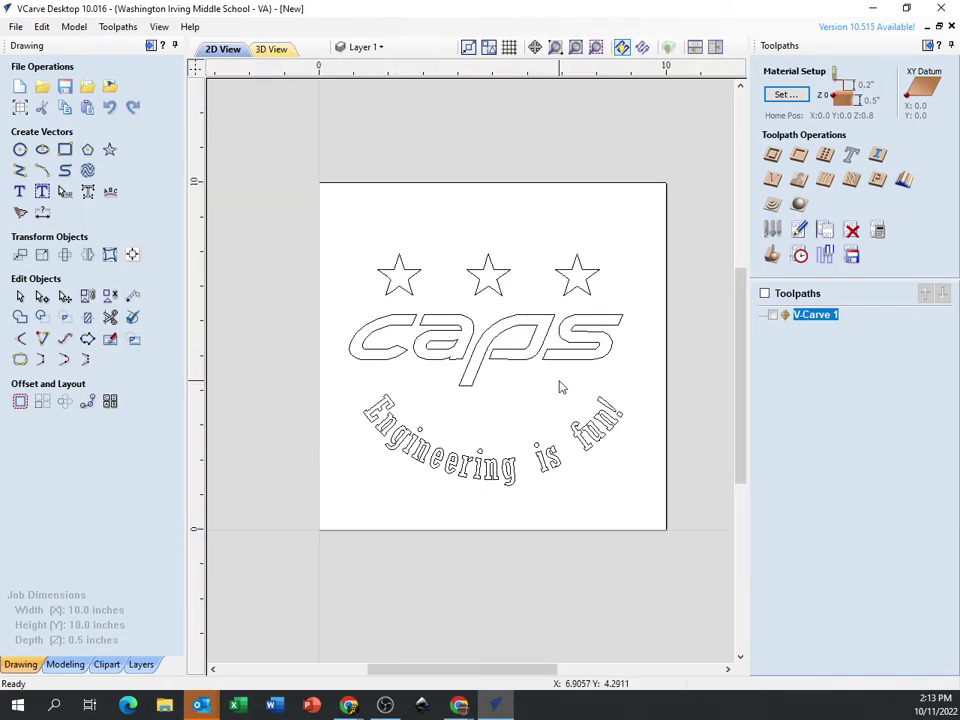
pyautogui.moveTo(268, 203); pyautogui.dragTo(645, 392)
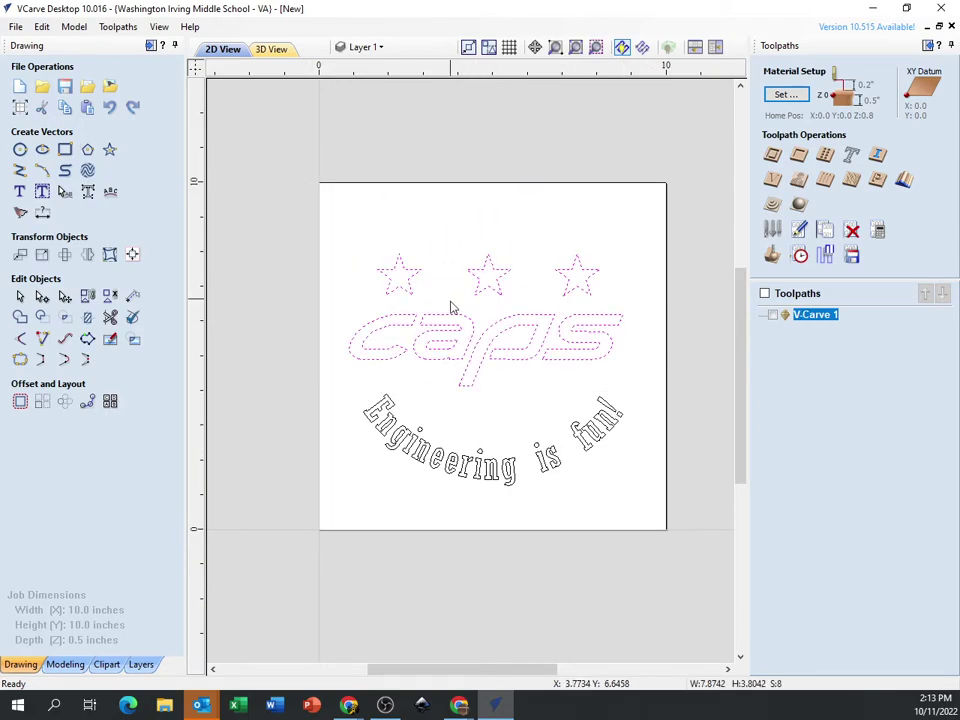
pyautogui.rightClick(443, 345)
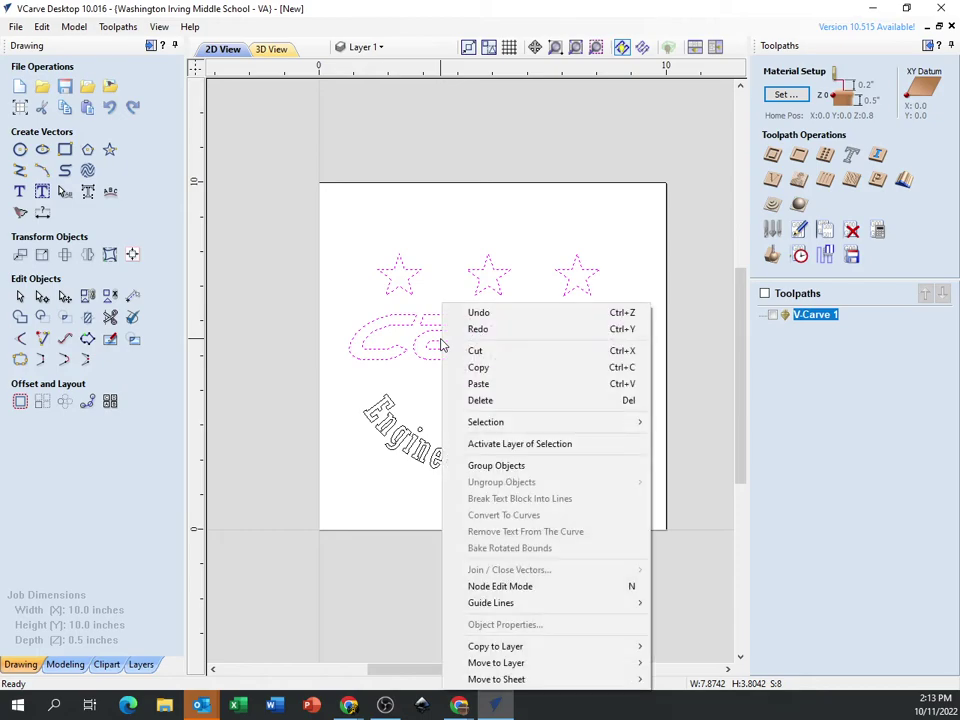
pyautogui.click(493, 466)
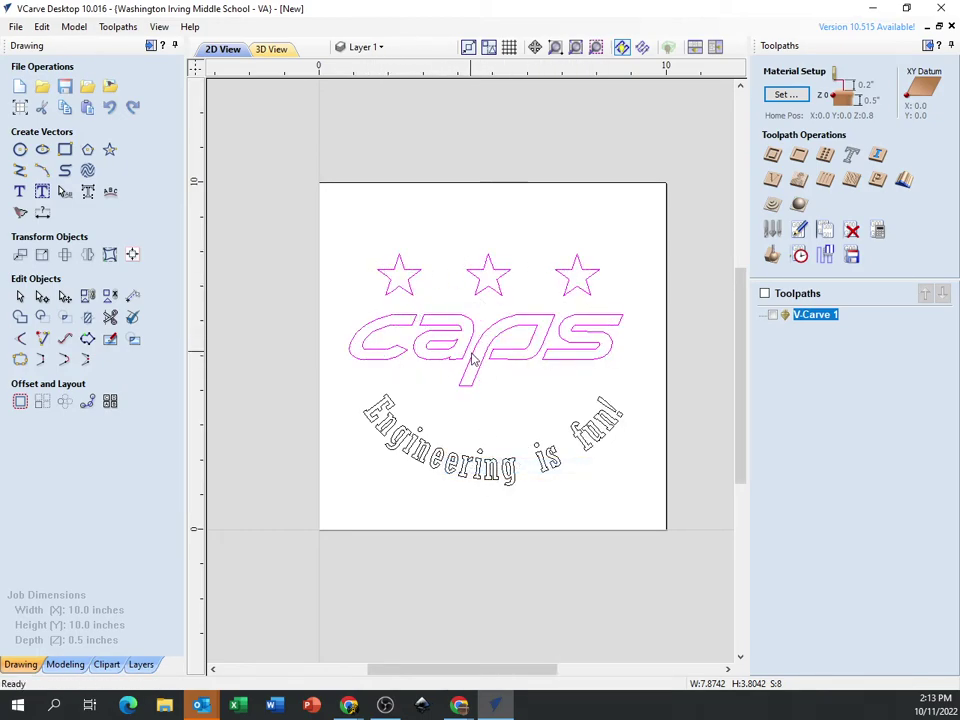
pyautogui.click(133, 256)
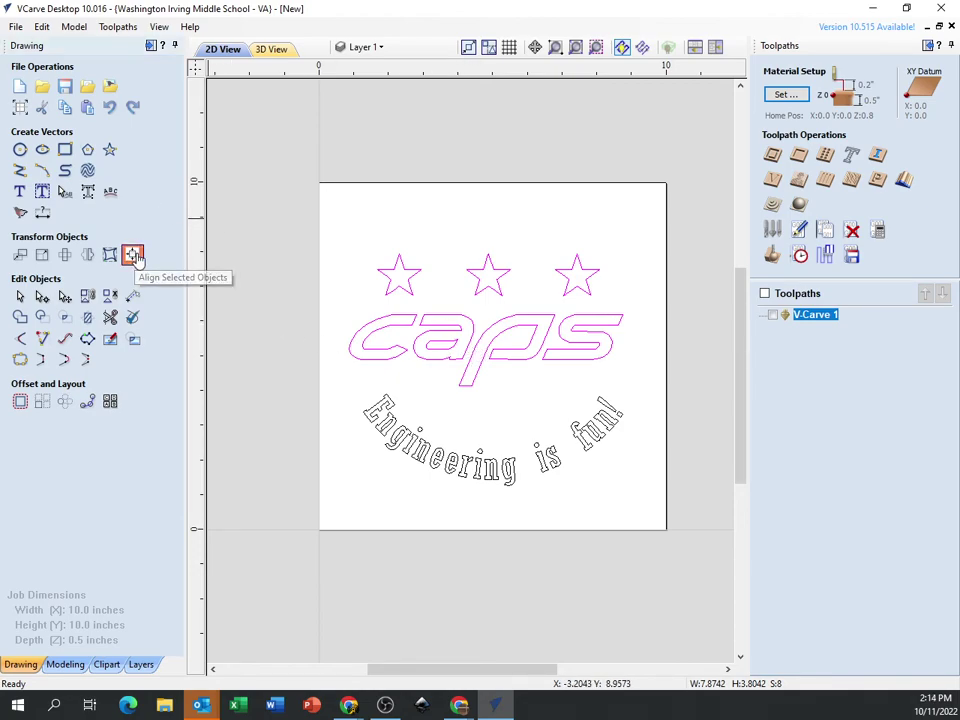
pyautogui.click(55, 128)
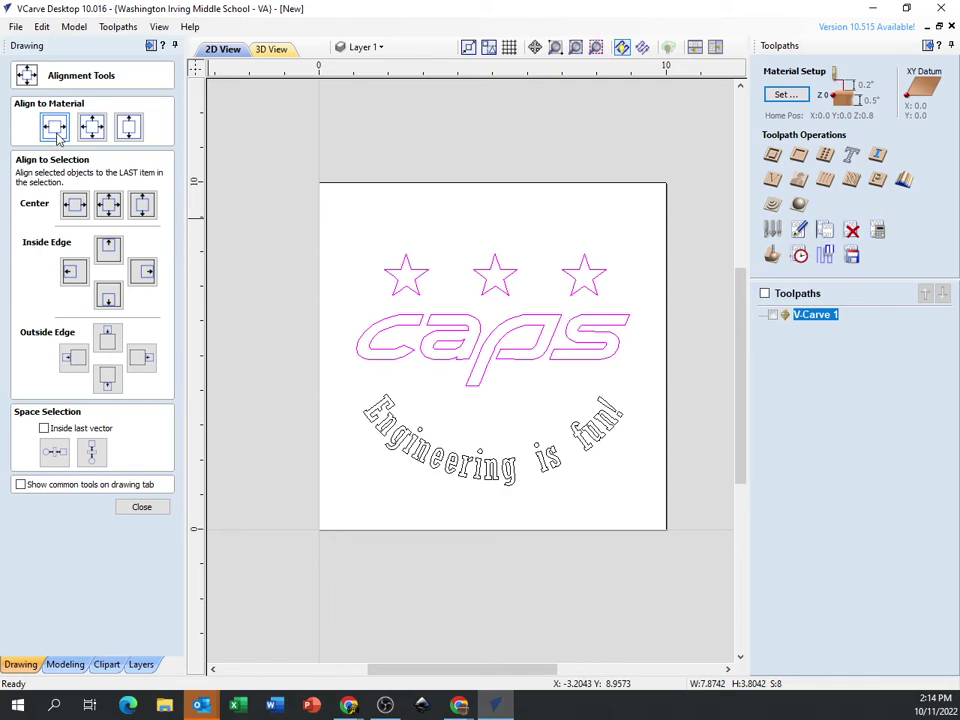
pyautogui.click(150, 507)
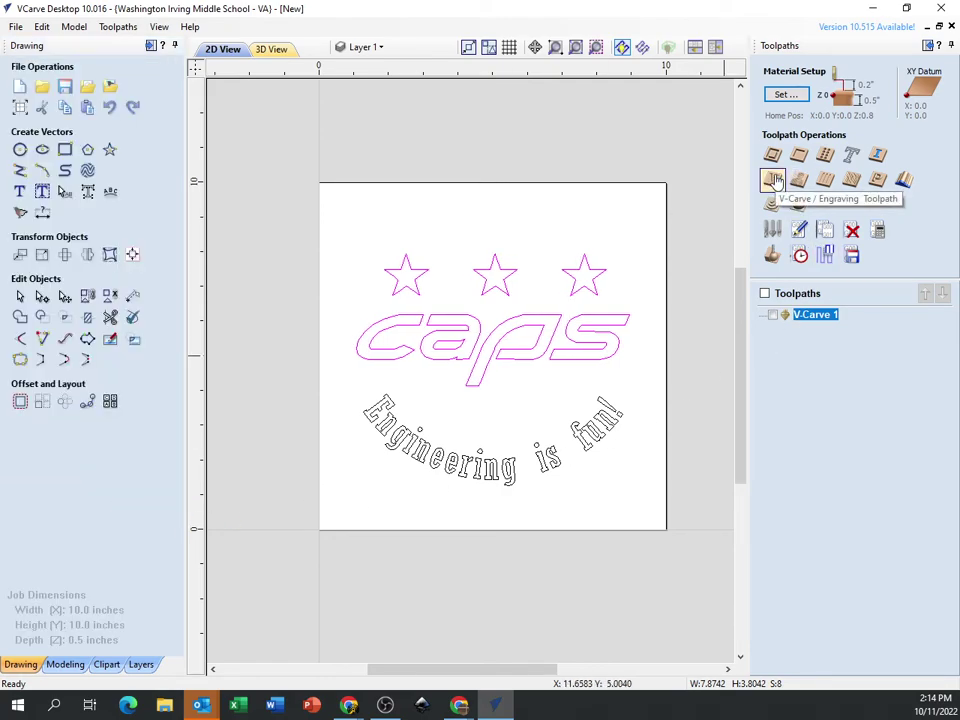
# - Check which vectors the V-Carve 1 toolpath uses by resetting the 3D preview and simulating all toolpaths
pyautogui.click(821, 318)
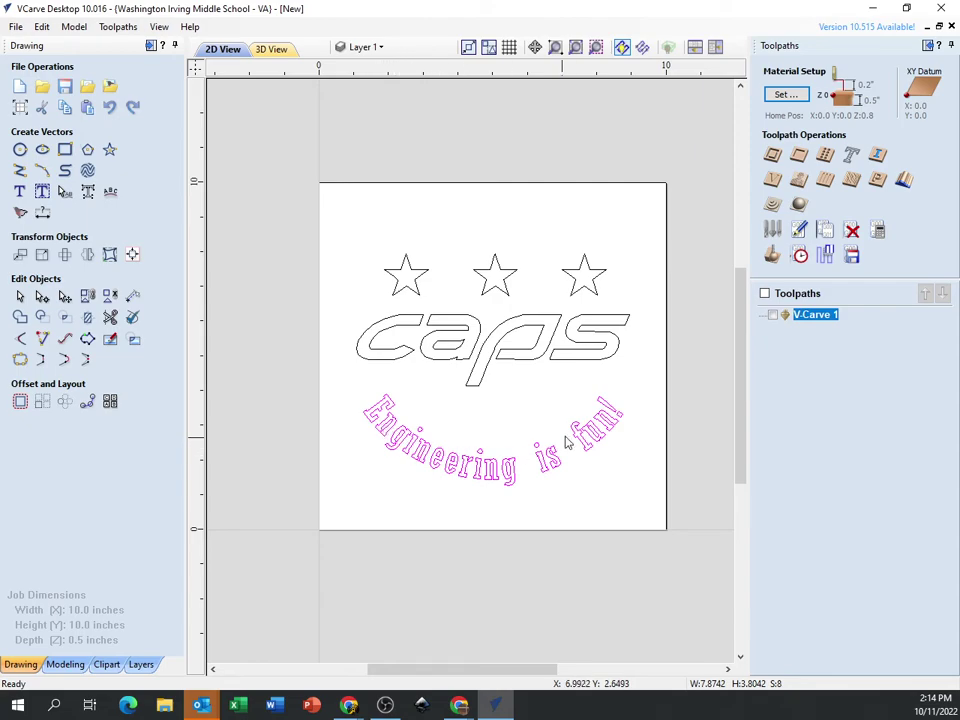
pyautogui.moveTo(786, 338)
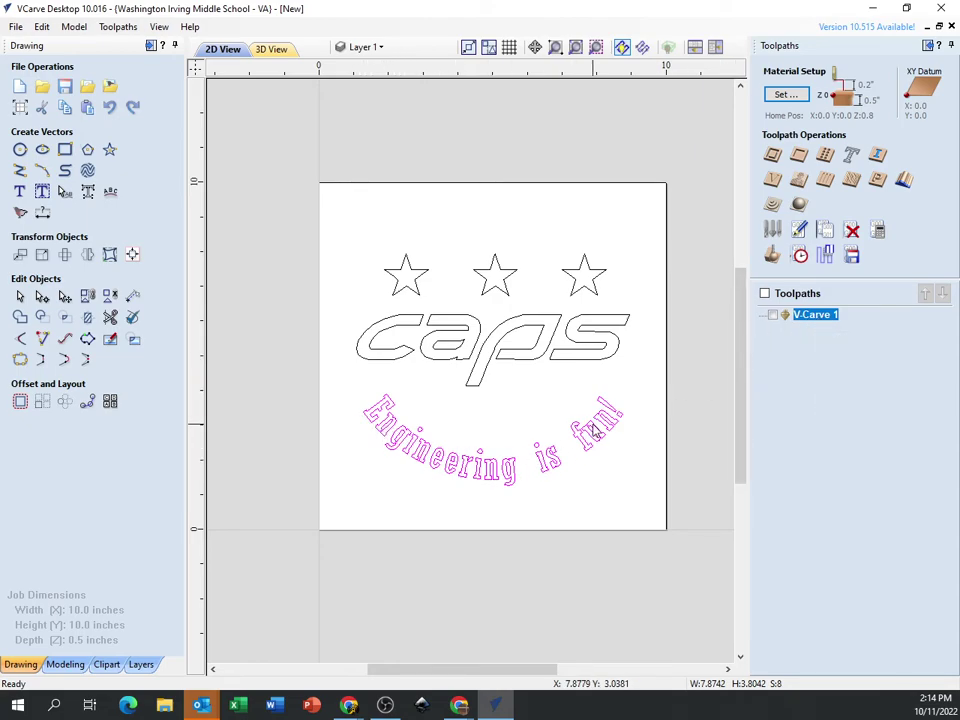
pyautogui.click(688, 519)
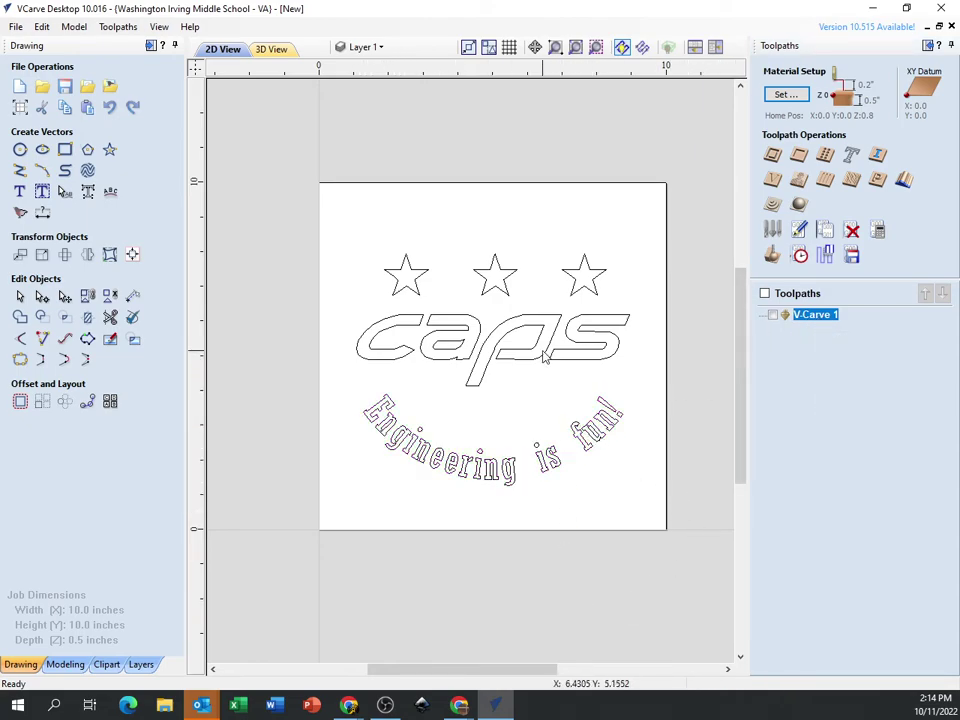
pyautogui.click(775, 256)
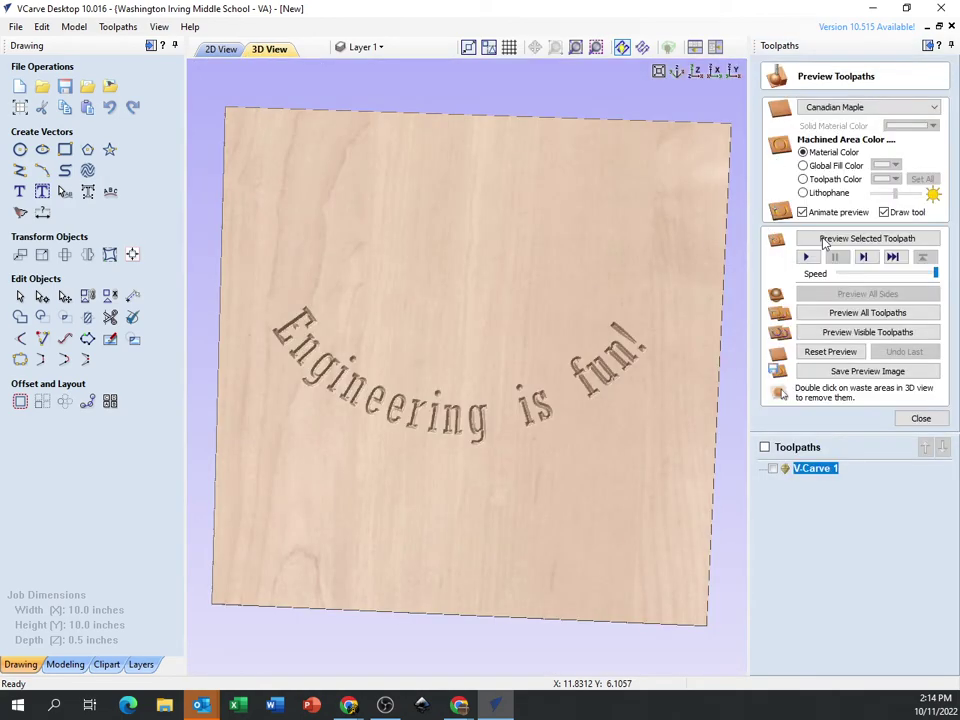
pyautogui.click(834, 349)
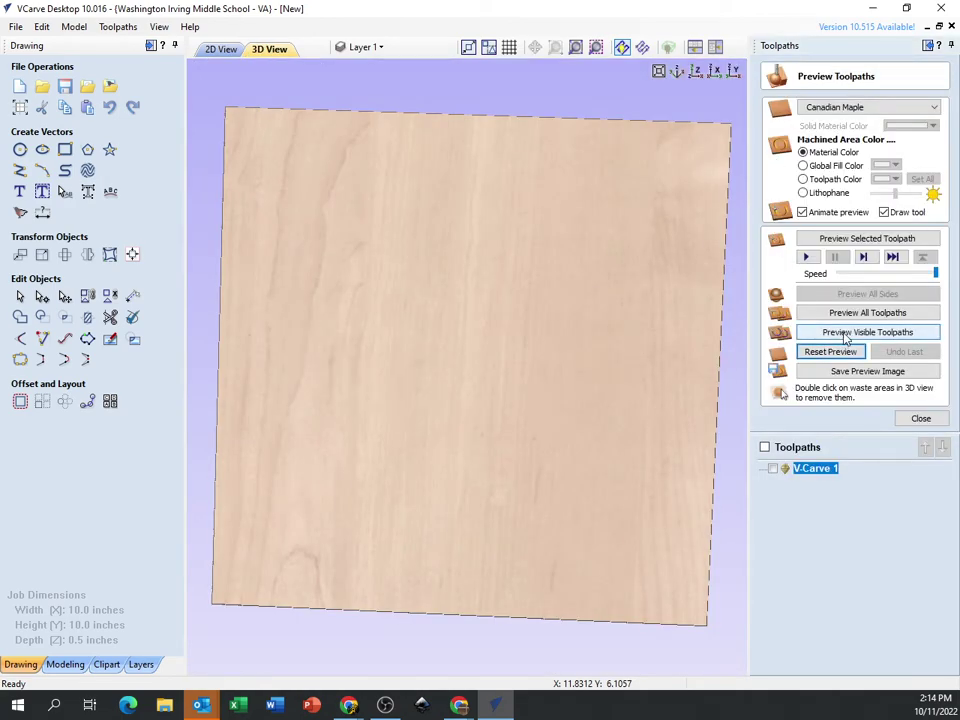
pyautogui.click(860, 312)
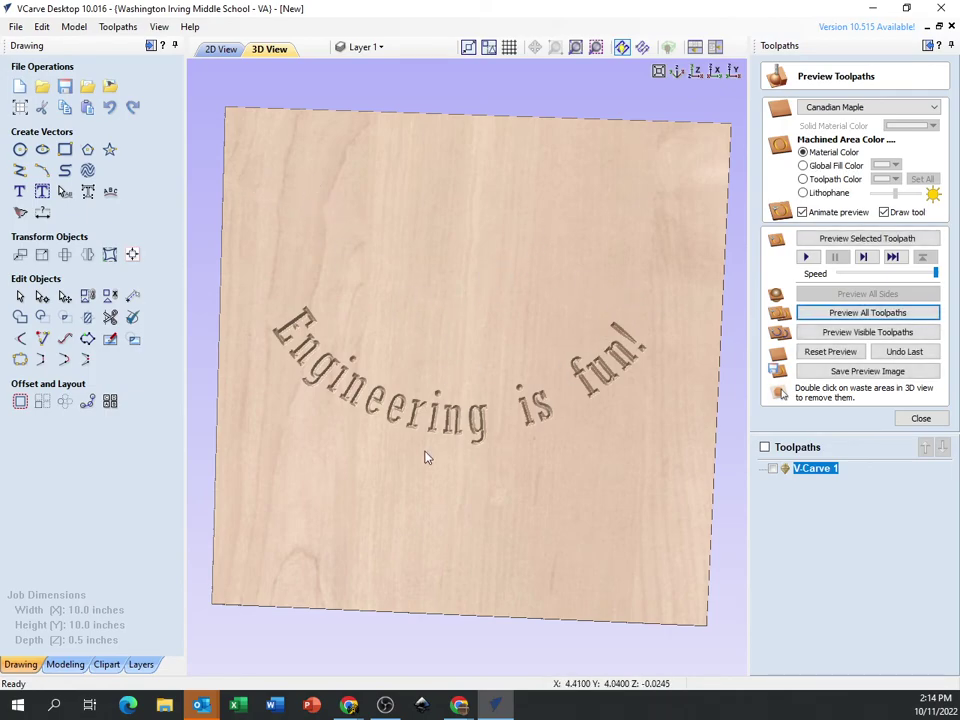
# - Edit the V-Carve 1 toolpath to include the stars, caps logo and curved text, and recalculate it
pyautogui.click(221, 49)
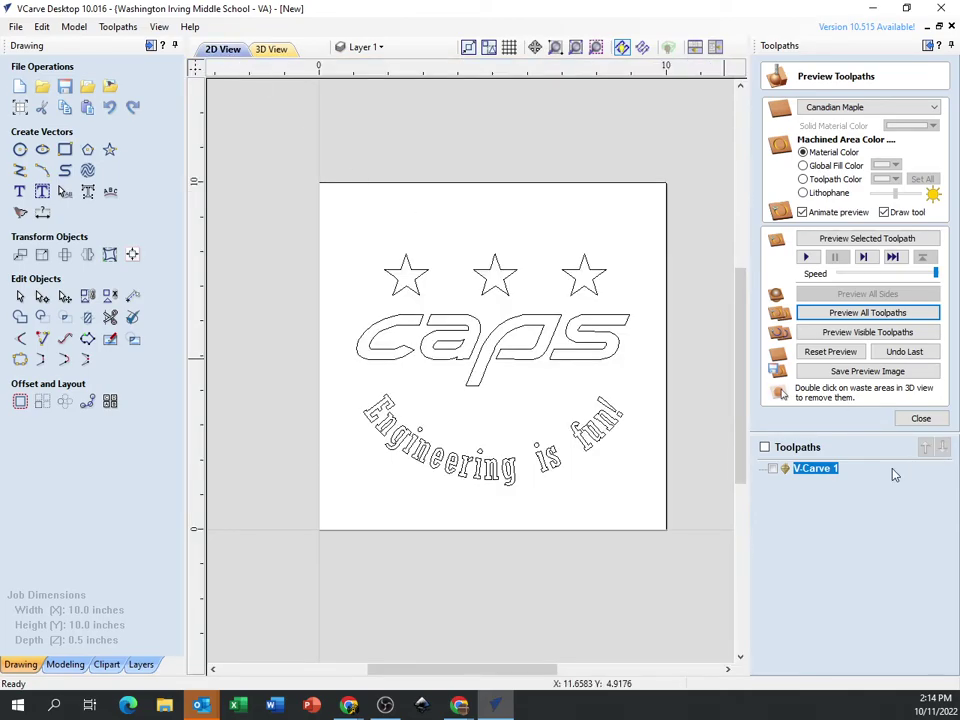
pyautogui.moveTo(818, 474)
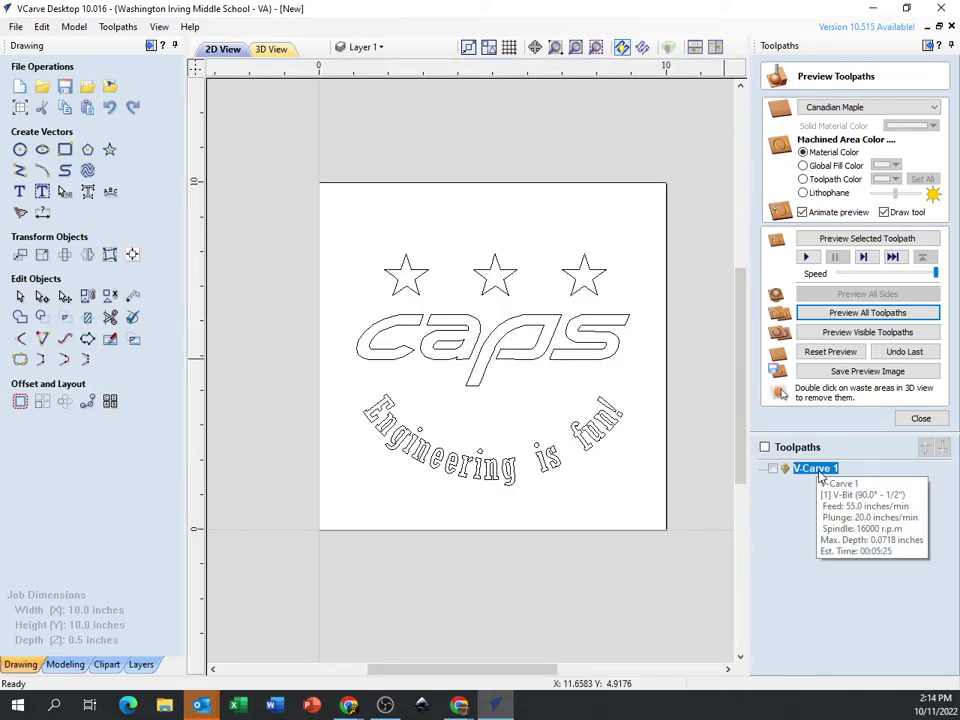
pyautogui.doubleClick(816, 469)
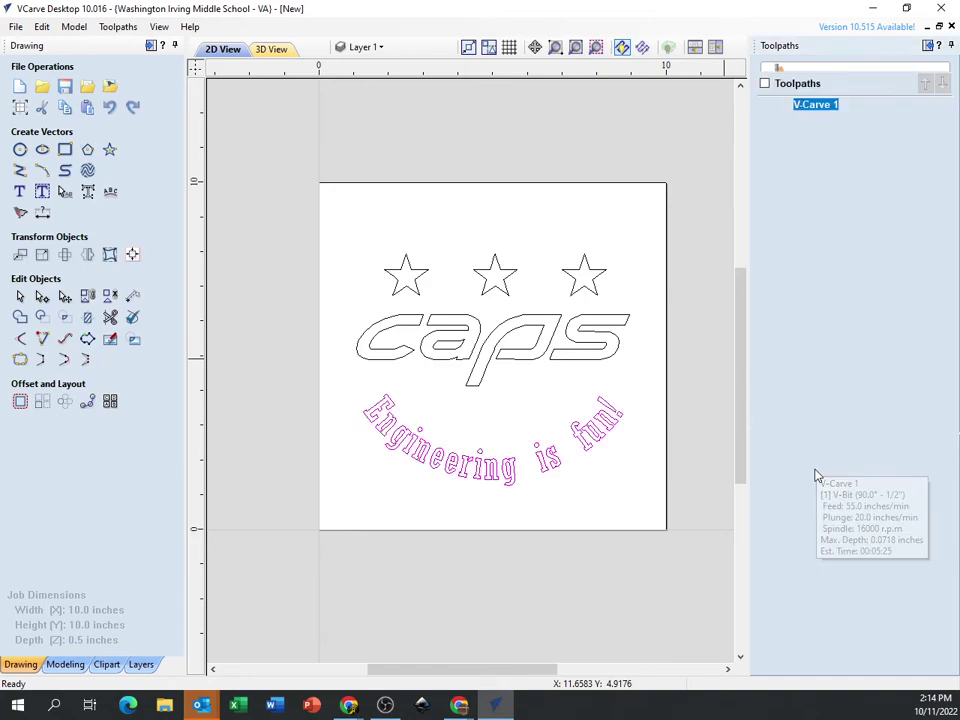
pyautogui.moveTo(306, 189); pyautogui.dragTo(722, 573)
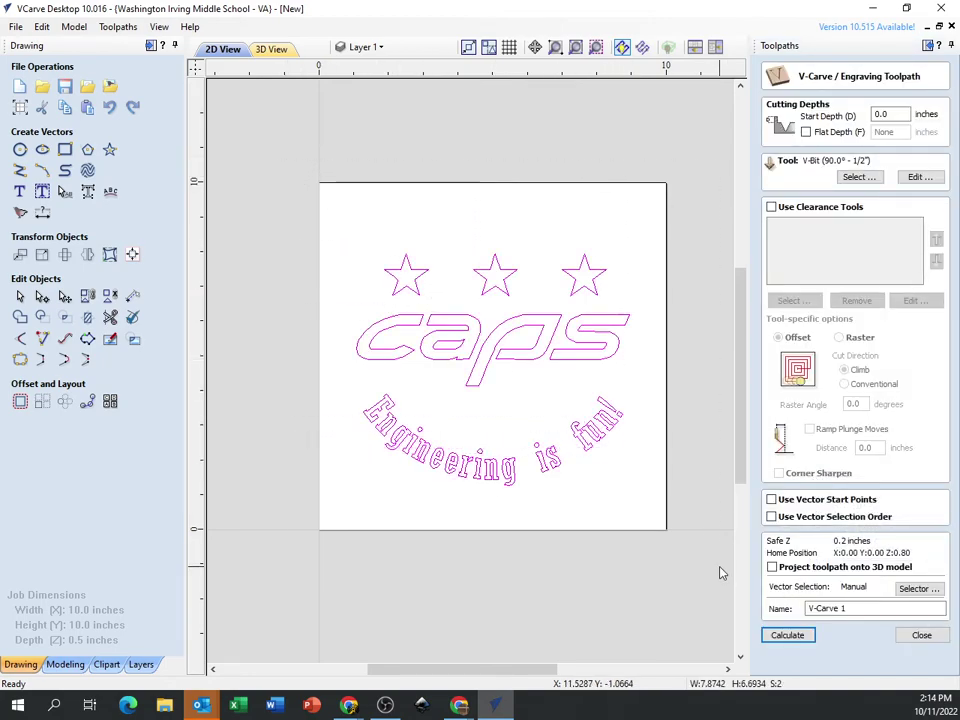
pyautogui.click(803, 637)
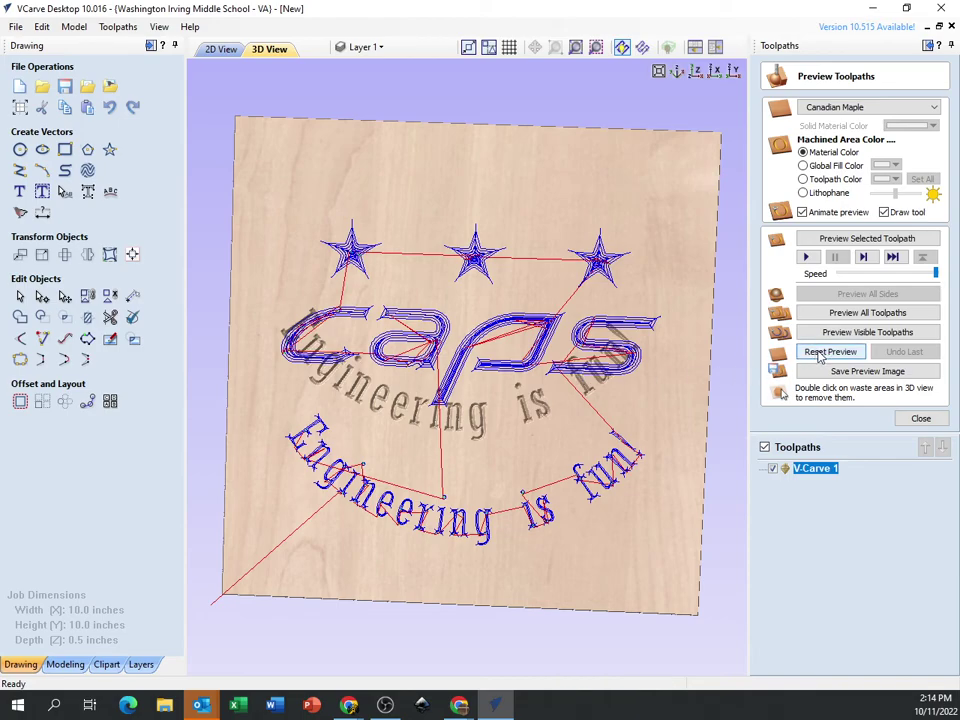
# - Reset the 3D preview, simulate all toolpaths, and inspect the carved logo and text from an angle
pyautogui.click(818, 353)
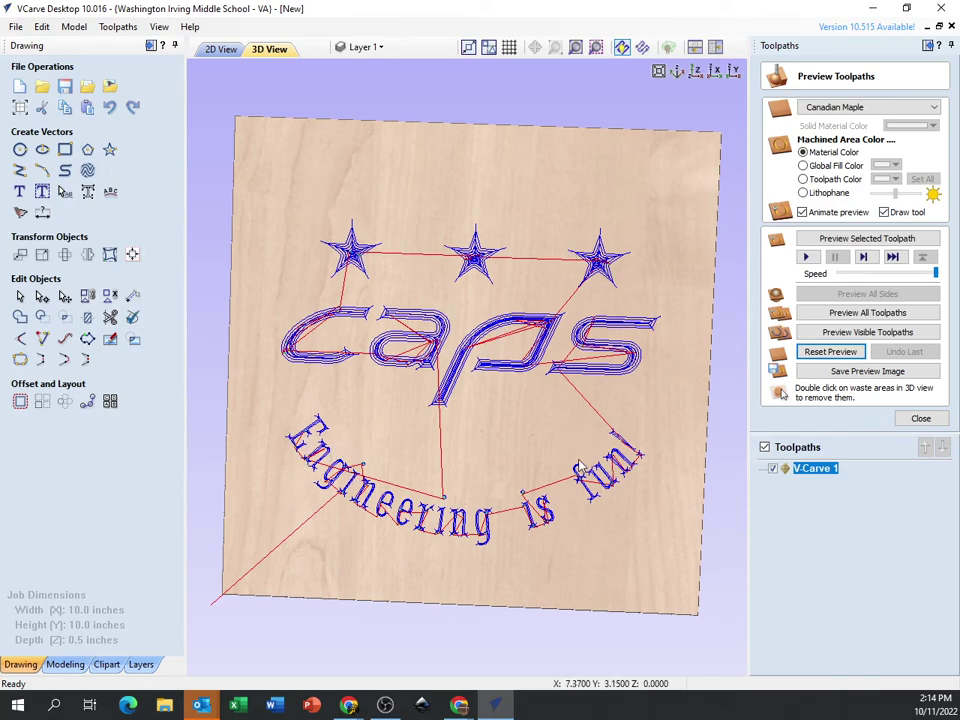
pyautogui.click(835, 314)
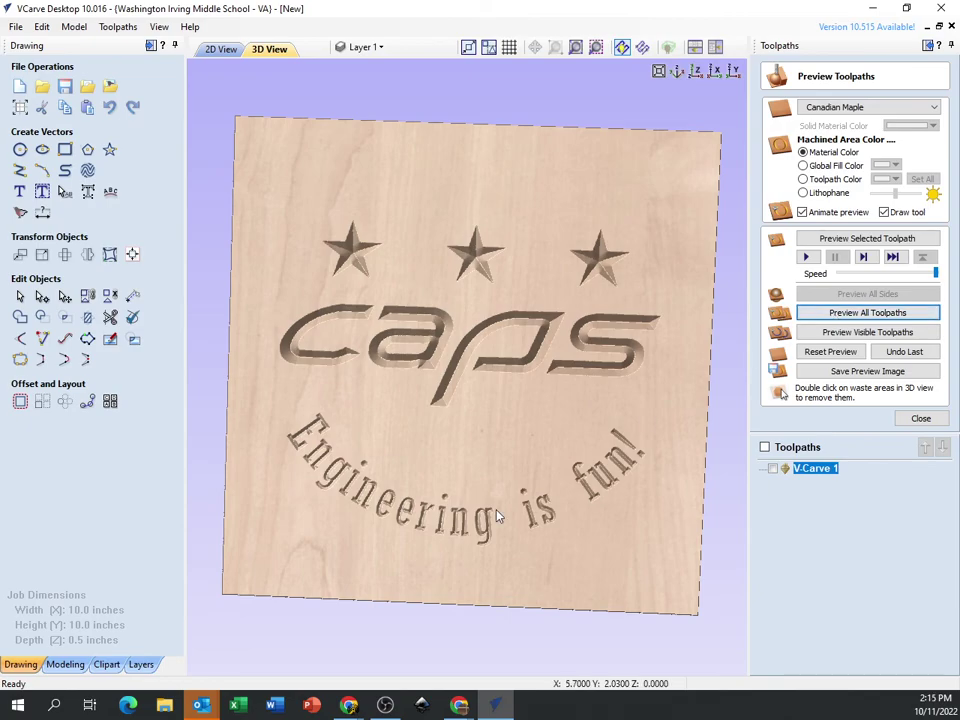
pyautogui.moveTo(437, 540)
pyautogui.mouseDown()
pyautogui.moveTo(501, 476)
pyautogui.moveTo(537, 402)
pyautogui.moveTo(412, 244)
pyautogui.moveTo(465, 573)
pyautogui.moveTo(551, 566)
pyautogui.moveTo(510, 476)
pyautogui.moveTo(495, 385)
pyautogui.moveTo(500, 273)
pyautogui.moveTo(606, 311)
pyautogui.moveTo(540, 441)
pyautogui.moveTo(561, 420)
pyautogui.moveTo(472, 690)
pyautogui.moveTo(455, 668)
pyautogui.mouseUp()
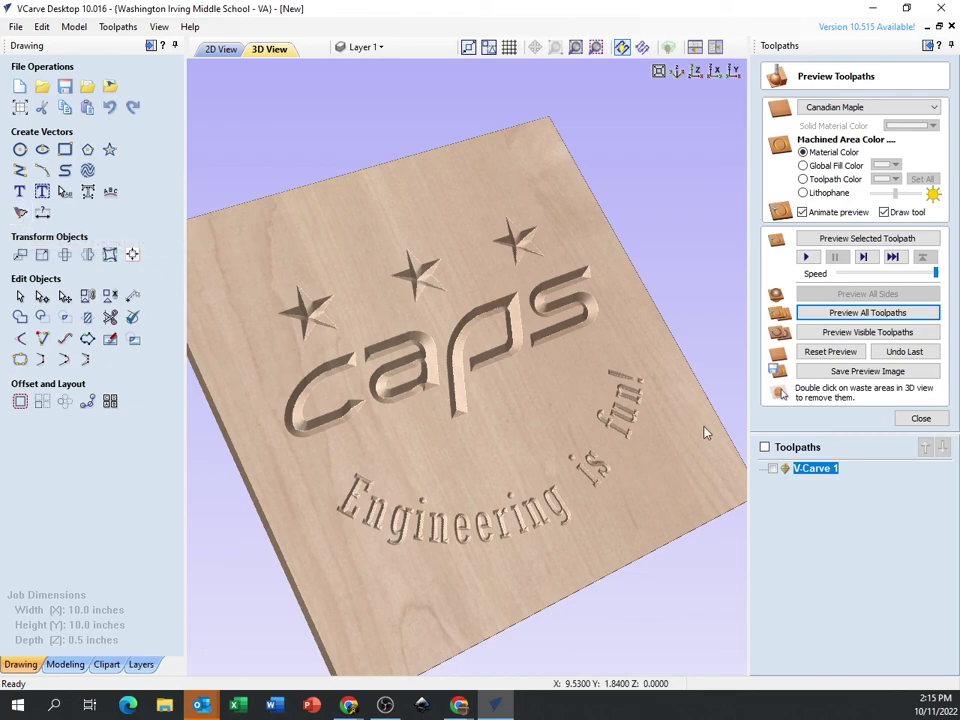
pyautogui.moveTo(480, 571); pyautogui.dragTo(503, 533)
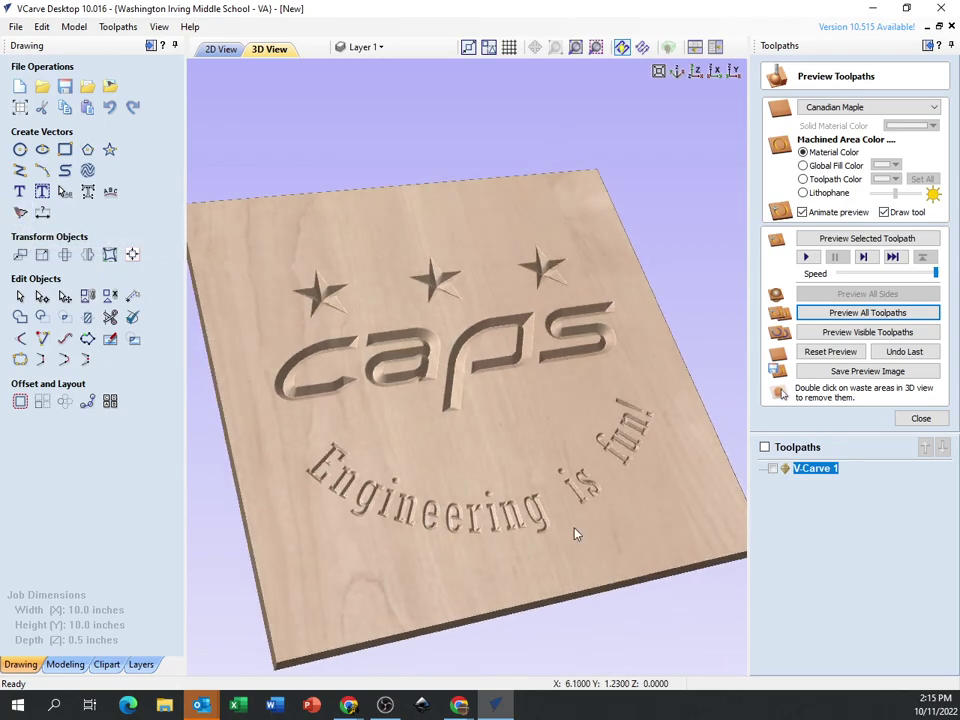